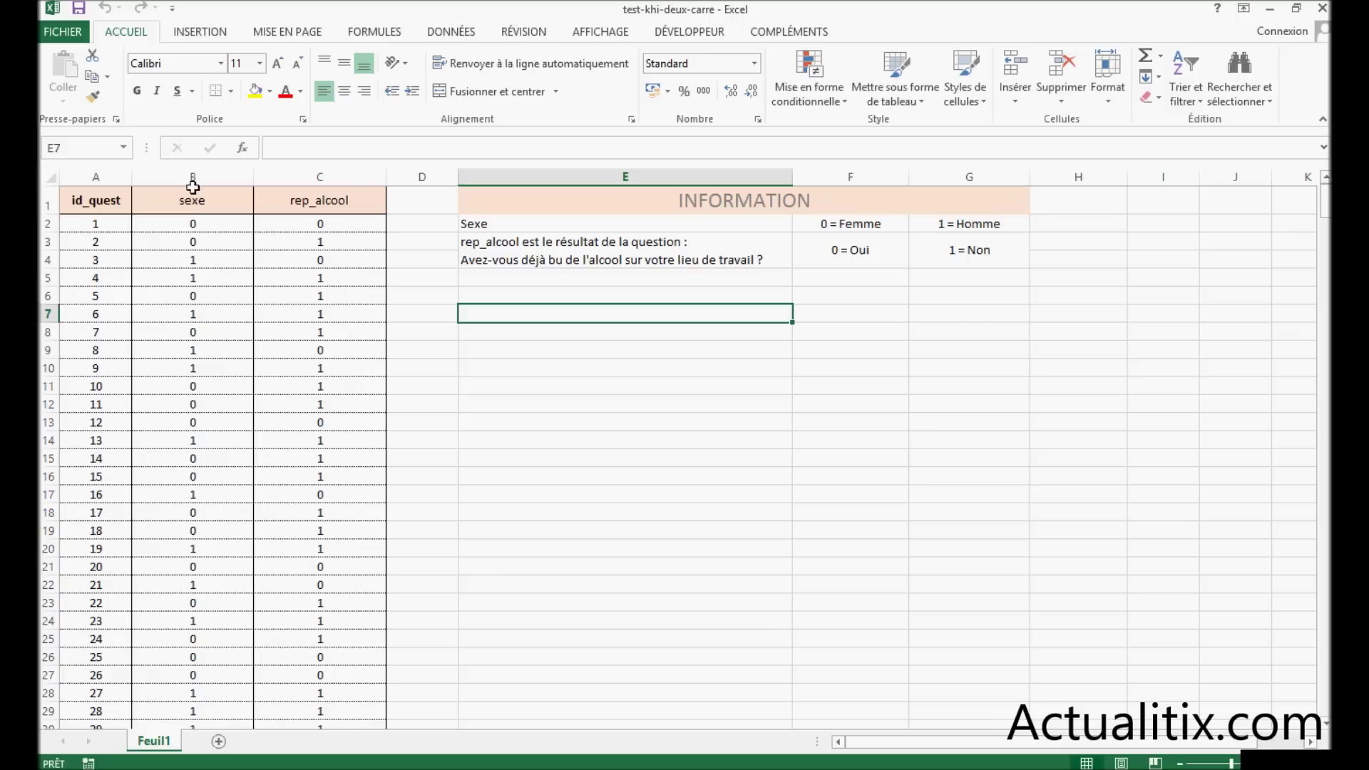
Step: Review the survey data by selecting its id_quest, sexe and rep_alcool columns and rows
{"action": "left_click", "coordinate": [114, 193]}
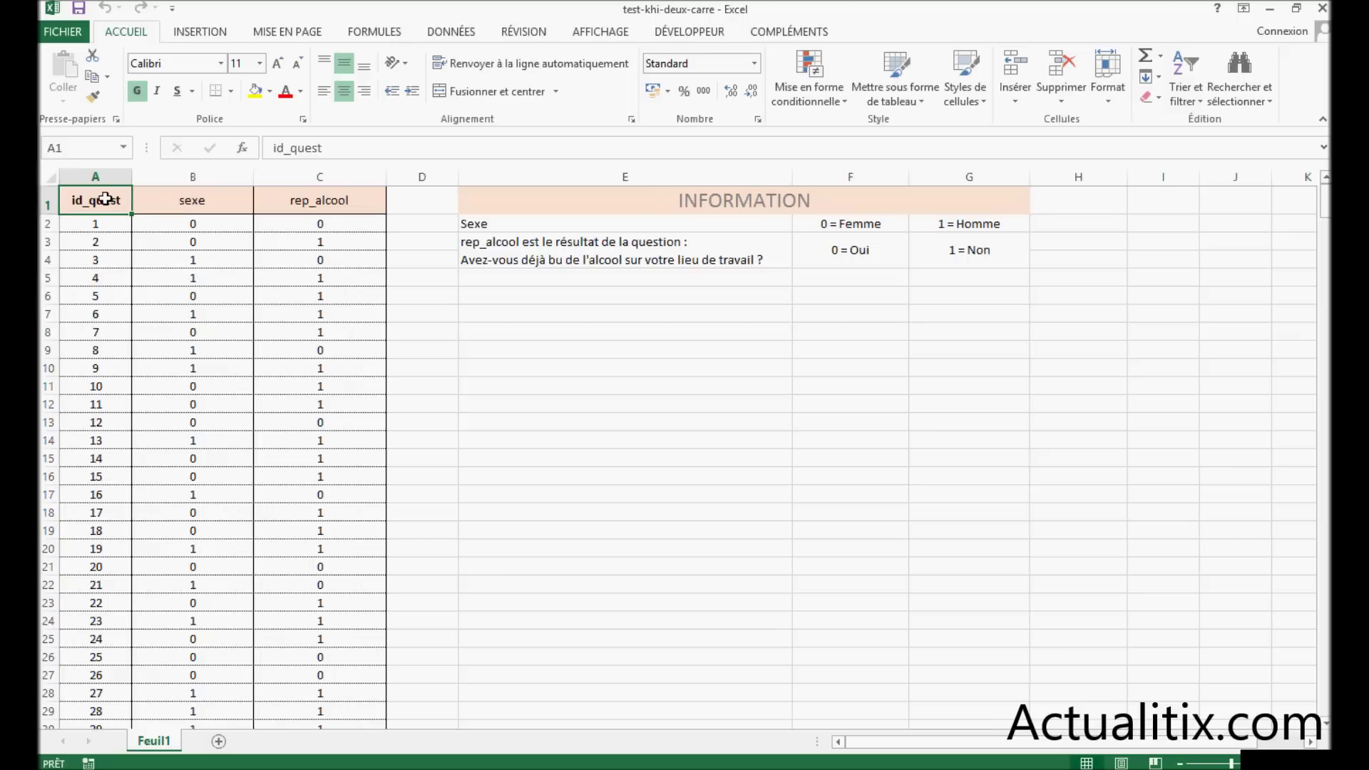
{"action": "left_click_drag", "start_coordinate": [155, 204], "coordinate": [297, 201]}
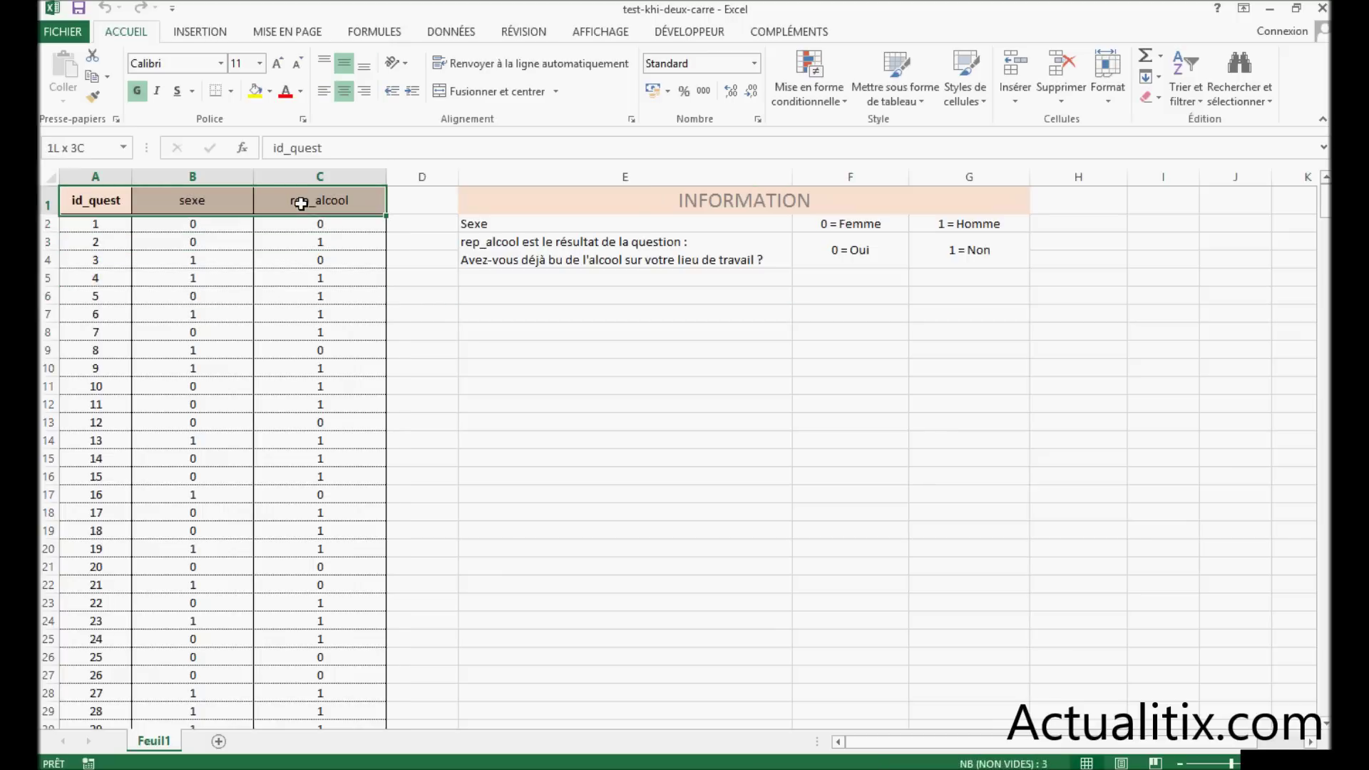
{"action": "left_click", "coordinate": [189, 176]}
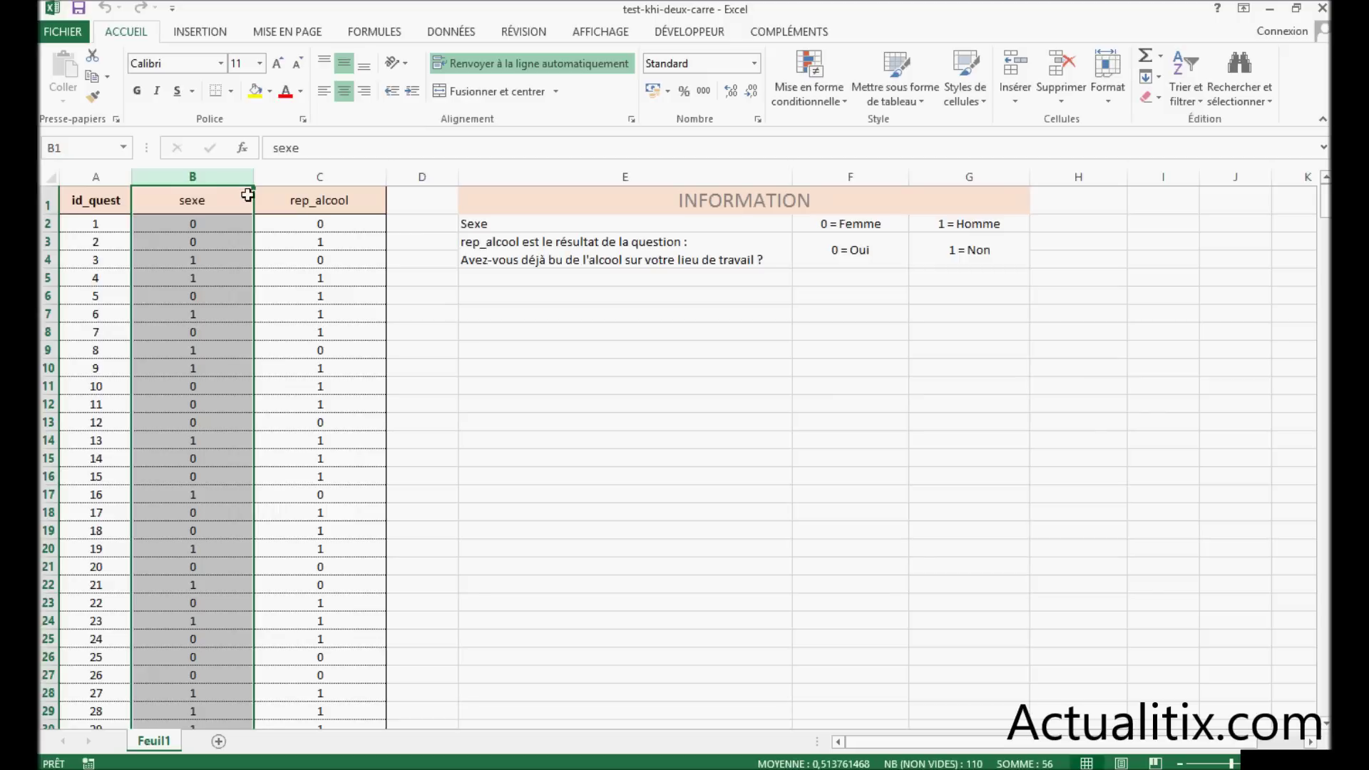
{"action": "left_click", "coordinate": [295, 176]}
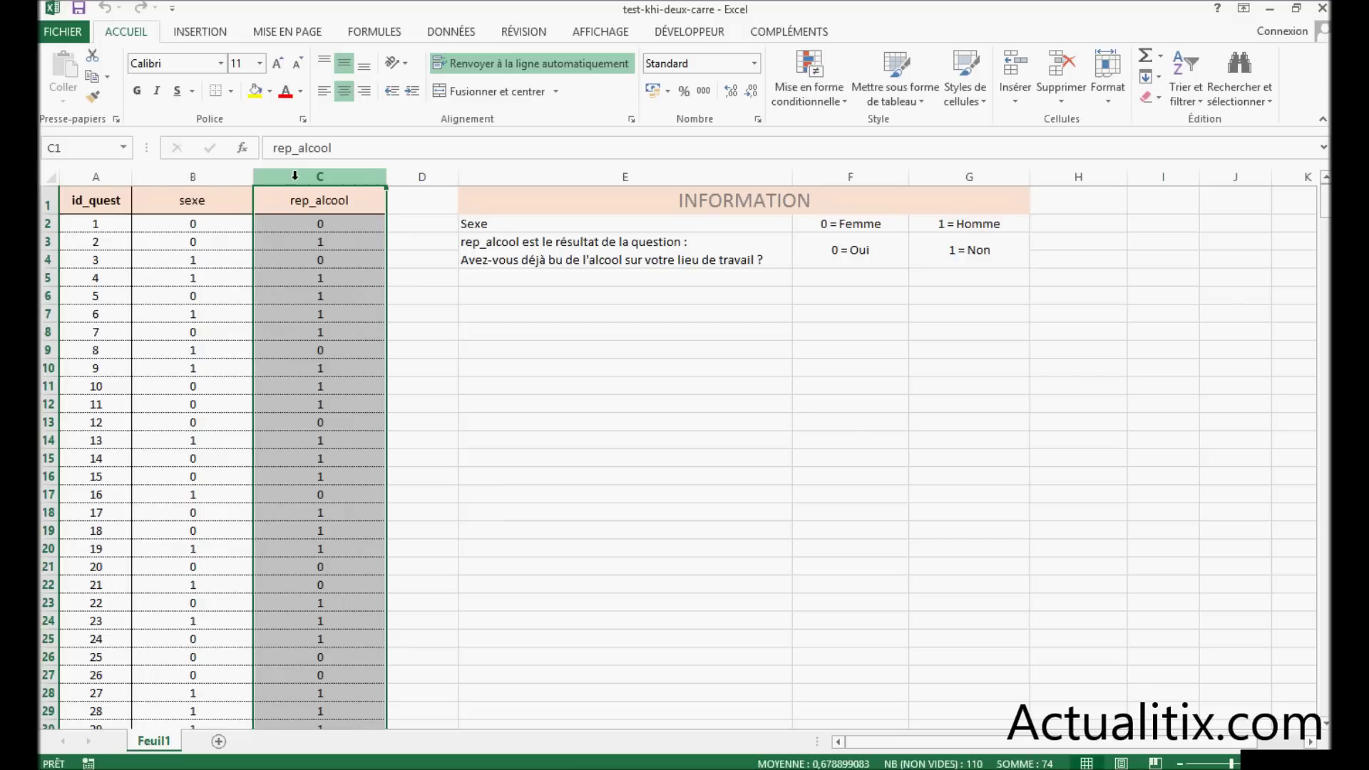
{"action": "left_click", "coordinate": [48, 203]}
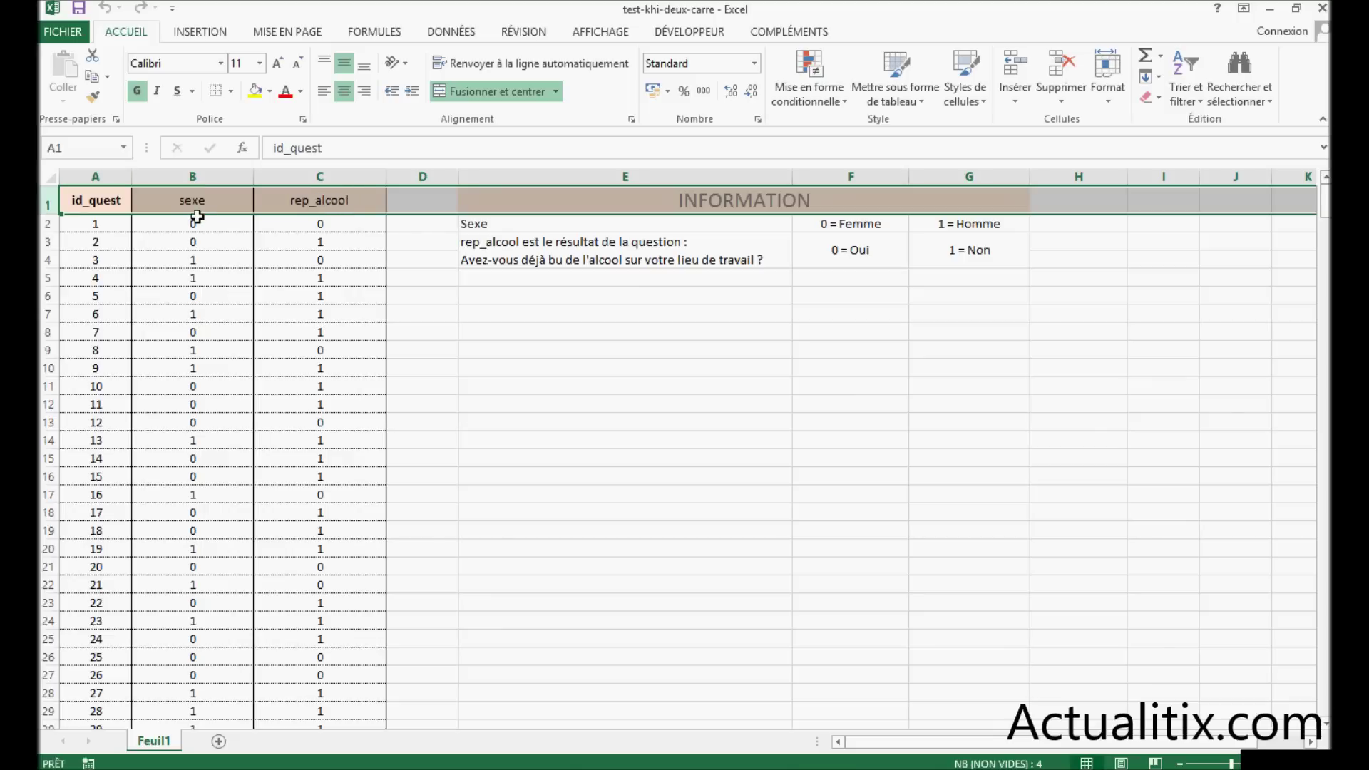
{"action": "left_click_drag", "start_coordinate": [44, 204], "coordinate": [40, 721]}
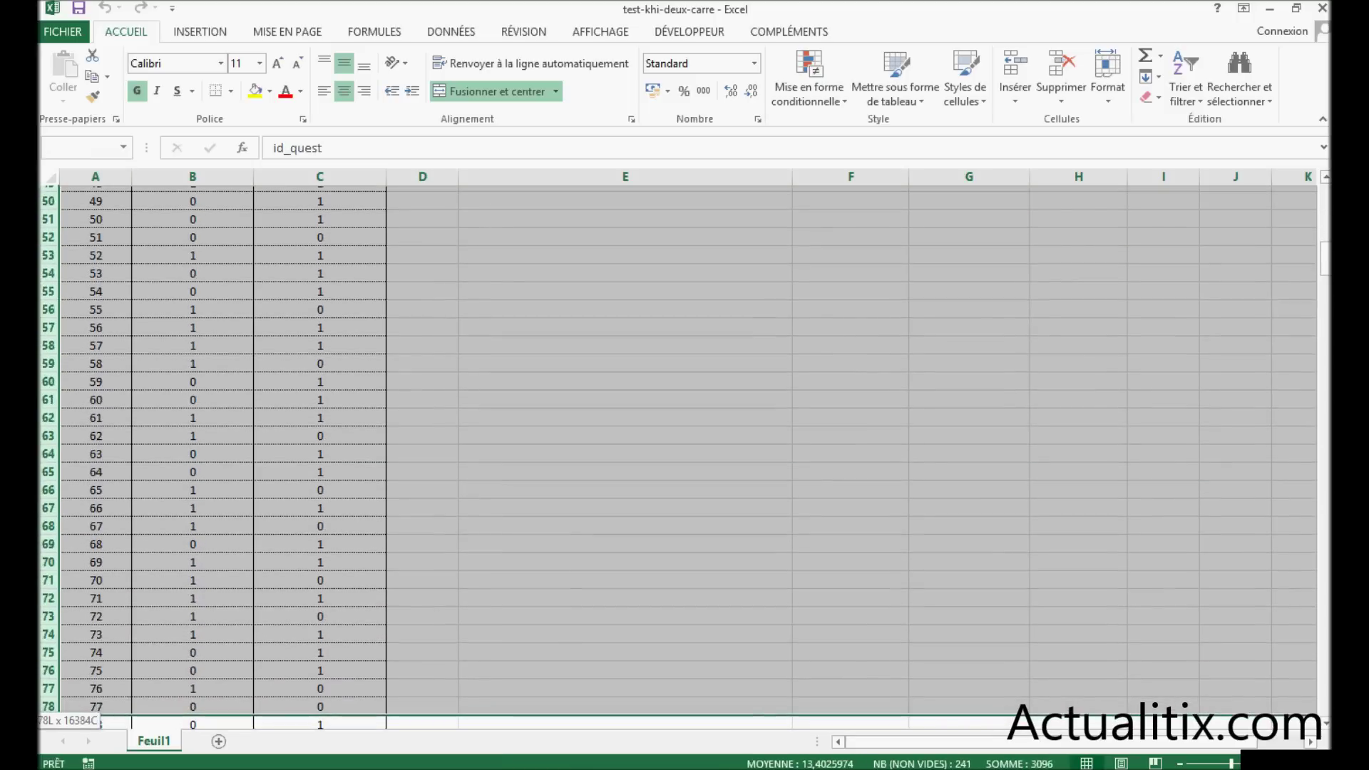
{"action": "left_click_drag", "start_coordinate": [40, 720], "coordinate": [104, 699]}
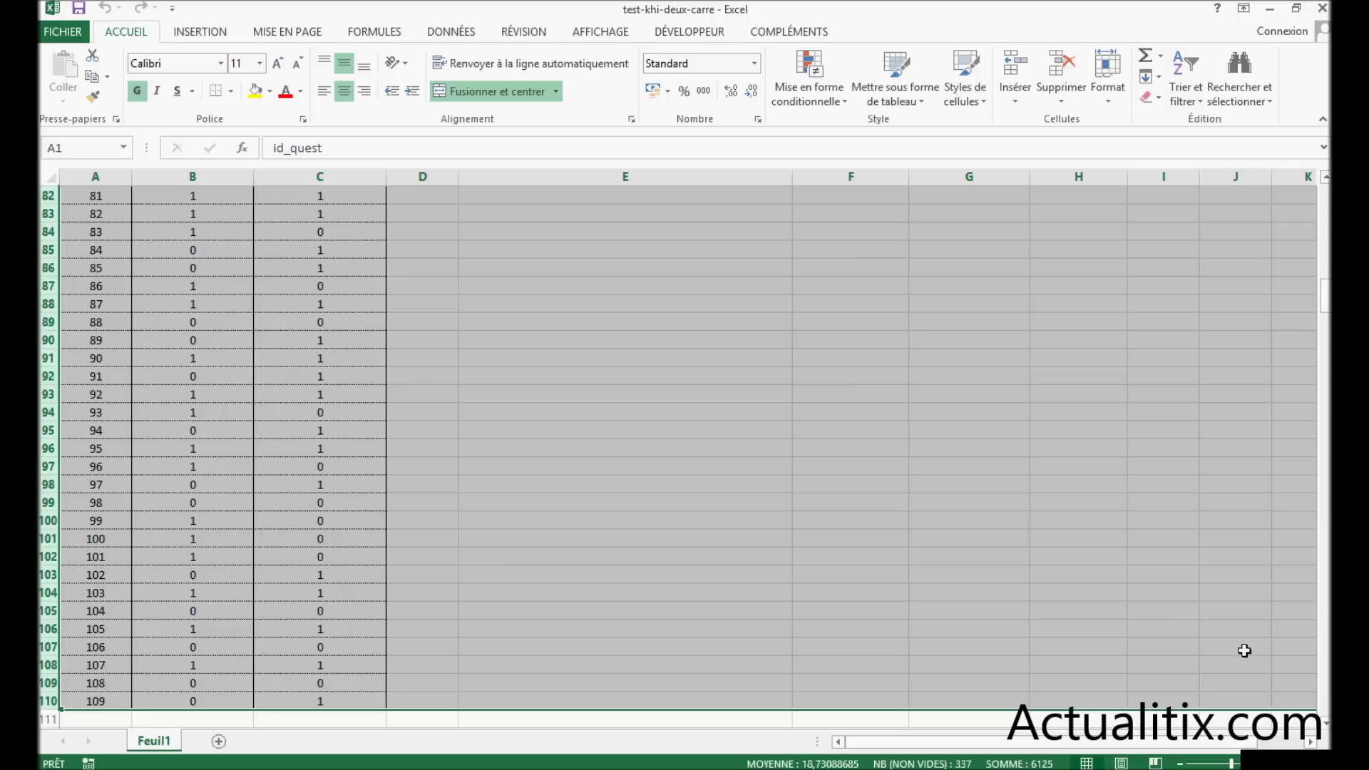
{"action": "left_click_drag", "start_coordinate": [1324, 296], "coordinate": [1321, 191]}
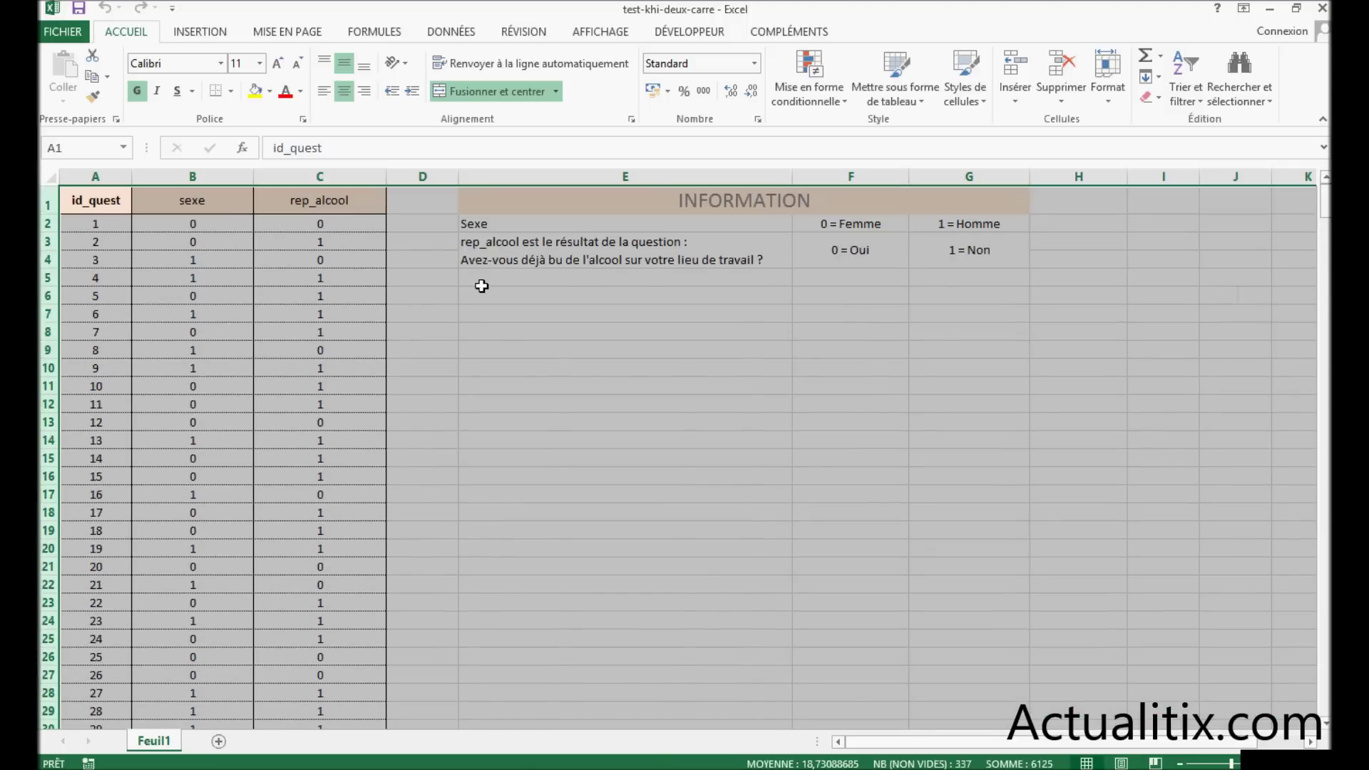
{"action": "left_click", "coordinate": [482, 286]}
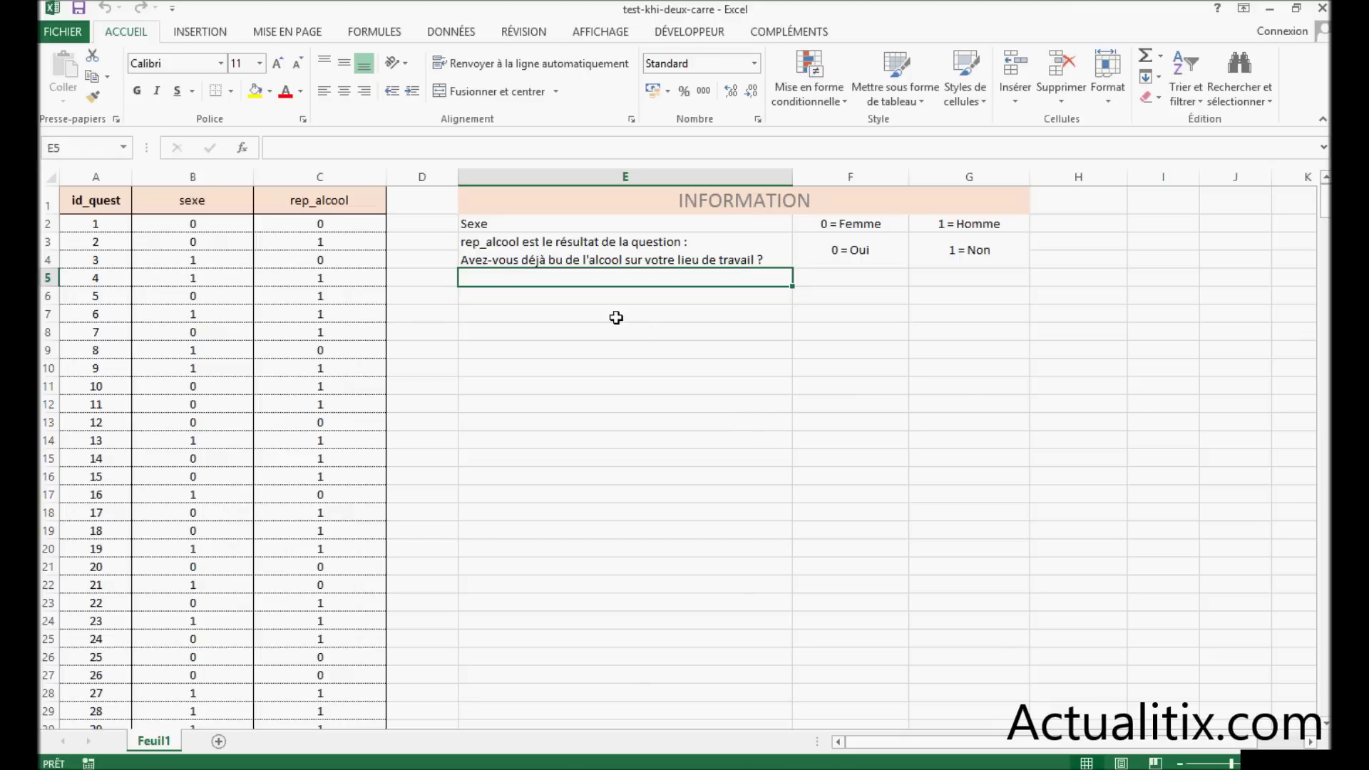
Step: Insert a pivot table from Feuil1!$A$1:$C$110 on a new worksheet
{"action": "left_click", "coordinate": [189, 33]}
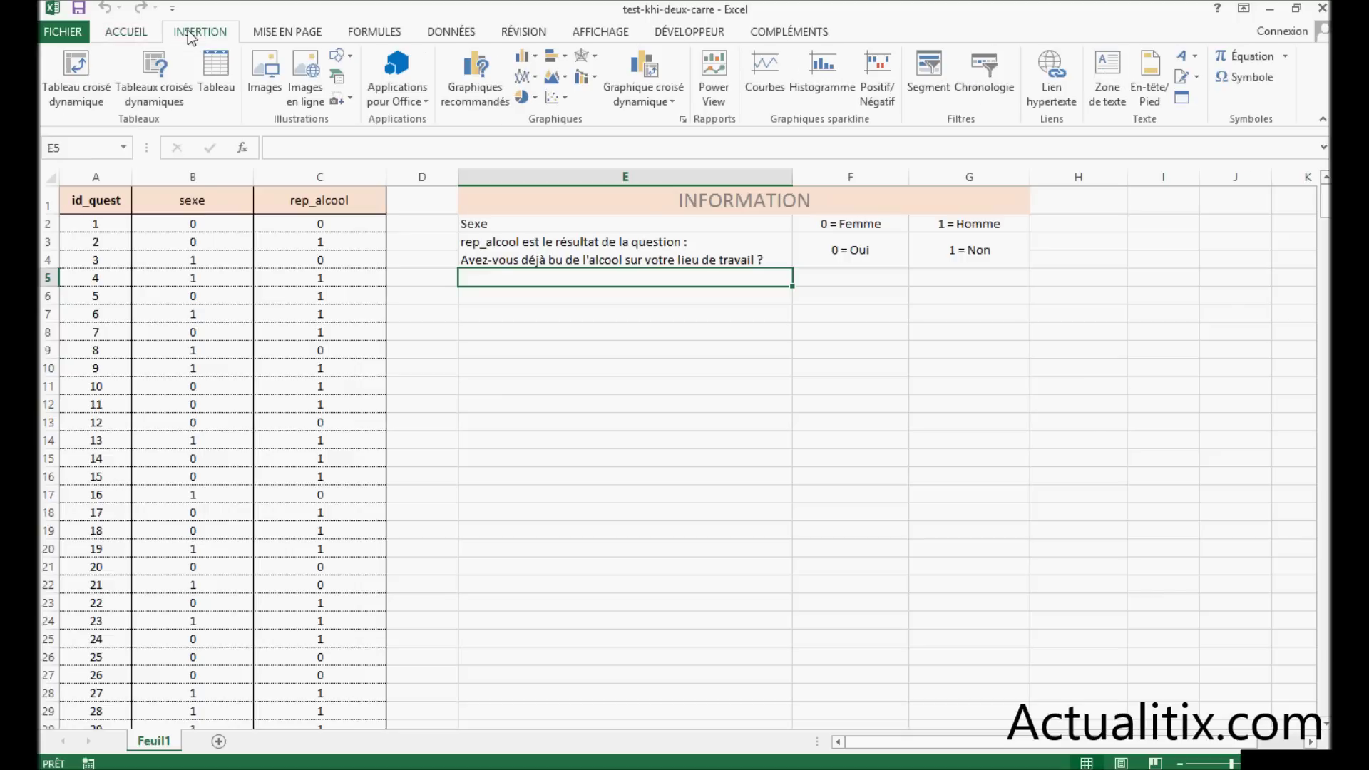
{"action": "left_click", "coordinate": [76, 100]}
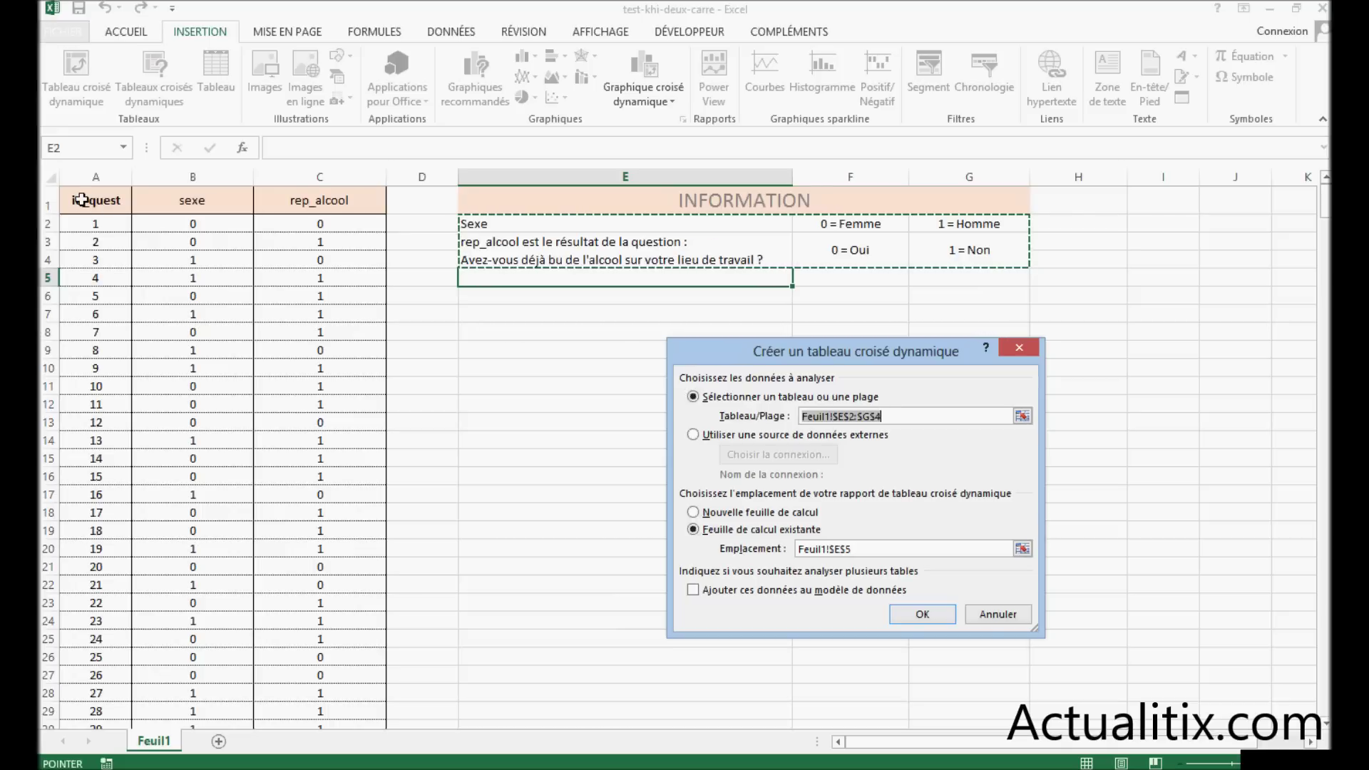
{"action": "mouse_move", "coordinate": [82, 200]}
{"action": "left_mouse_down"}
{"action": "mouse_move", "coordinate": [405, 236]}
{"action": "mouse_move", "coordinate": [386, 721]}
{"action": "left_mouse_up"}
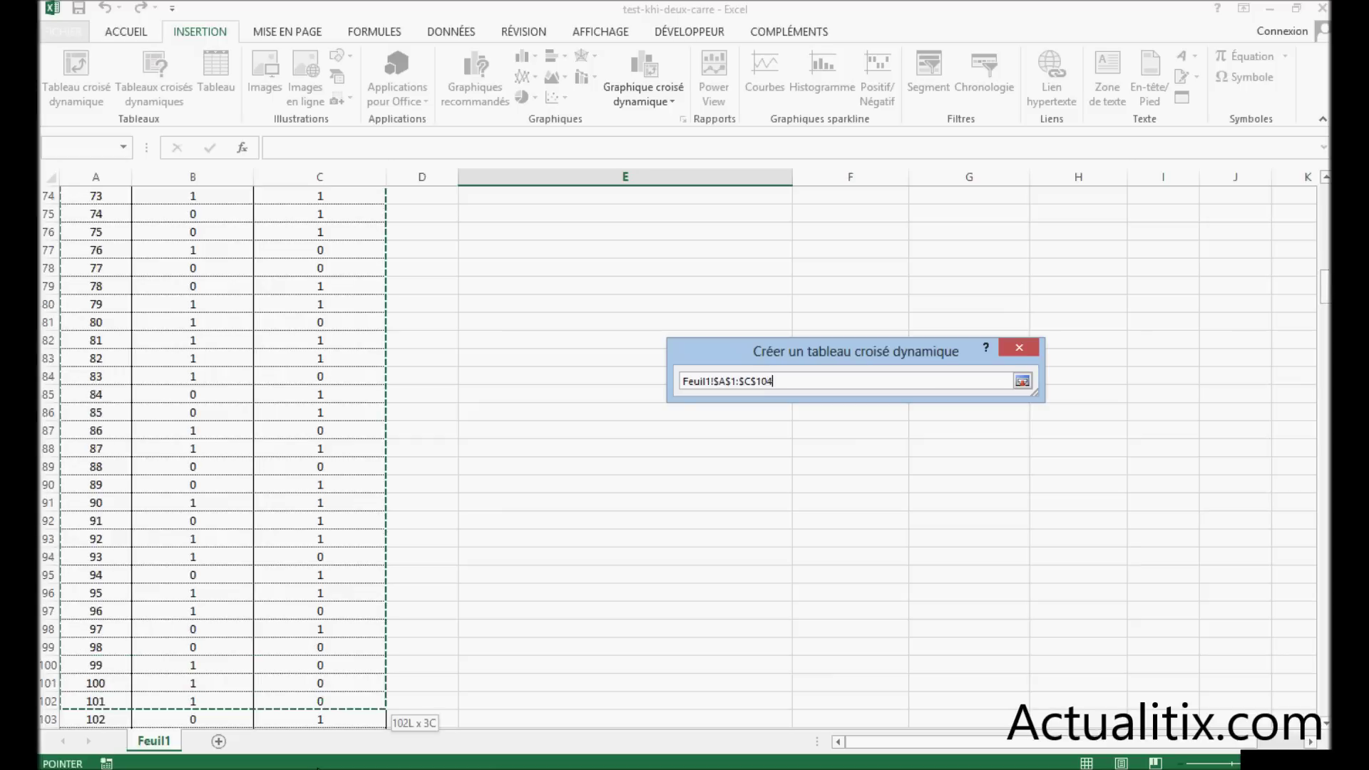
{"action": "mouse_move", "coordinate": [385, 722]}
{"action": "left_mouse_down"}
{"action": "mouse_move", "coordinate": [344, 664]}
{"action": "mouse_move", "coordinate": [342, 682]}
{"action": "left_mouse_up"}
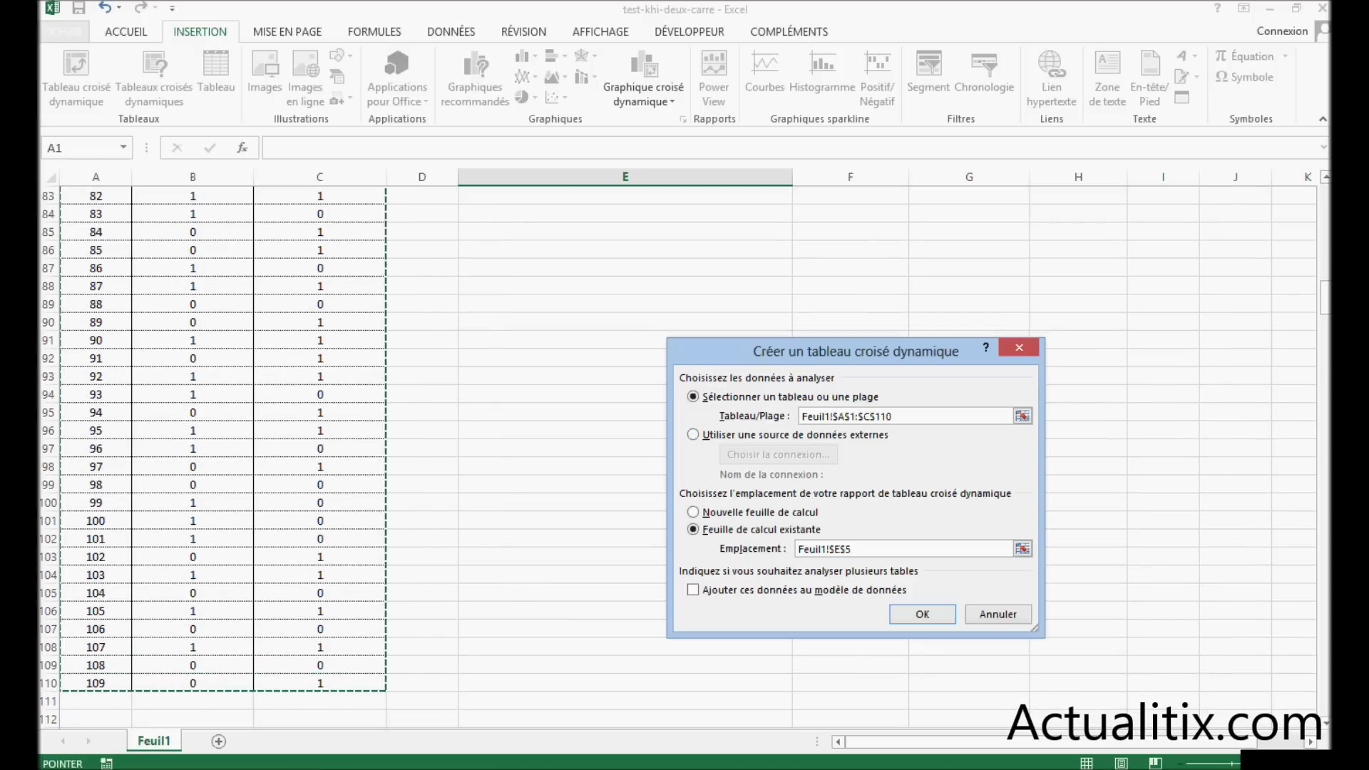
{"action": "left_click_drag", "start_coordinate": [1324, 296], "coordinate": [1324, 180]}
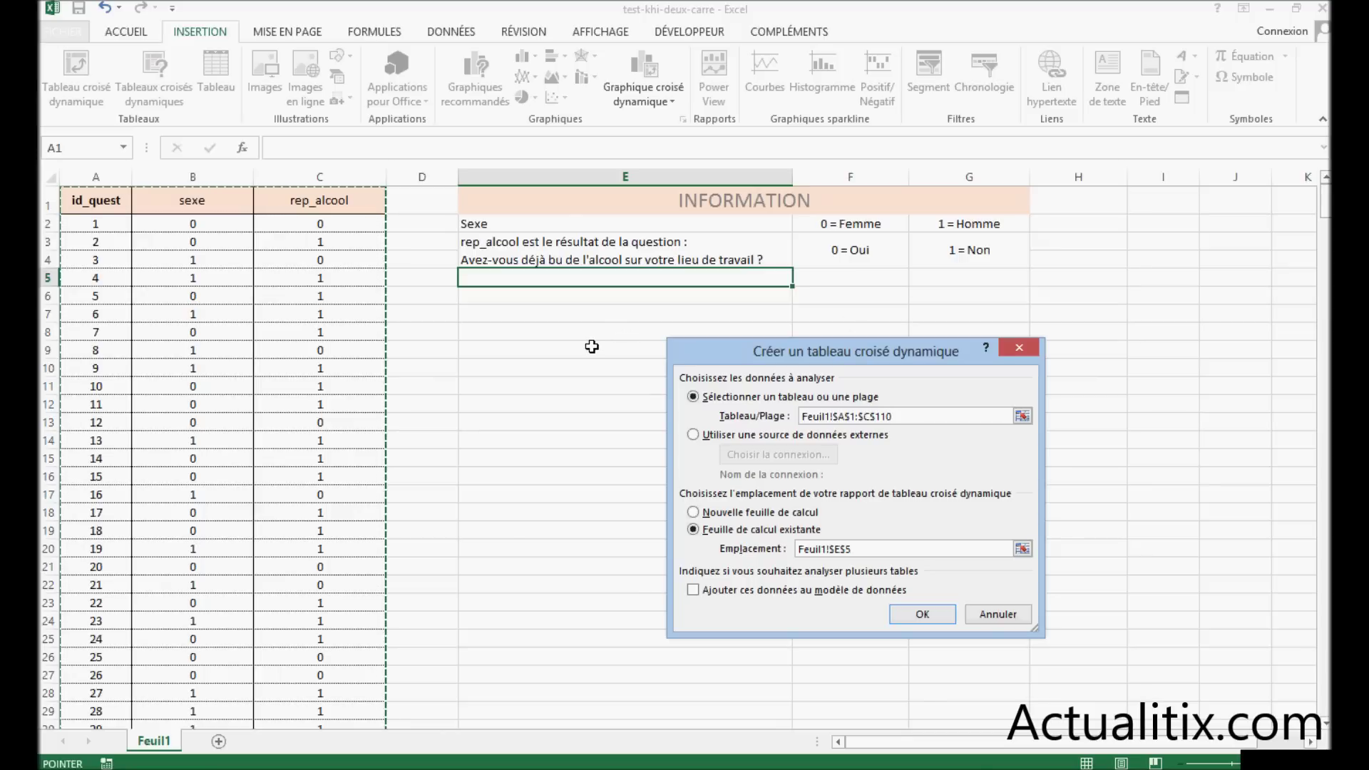
{"action": "left_click", "coordinate": [726, 514]}
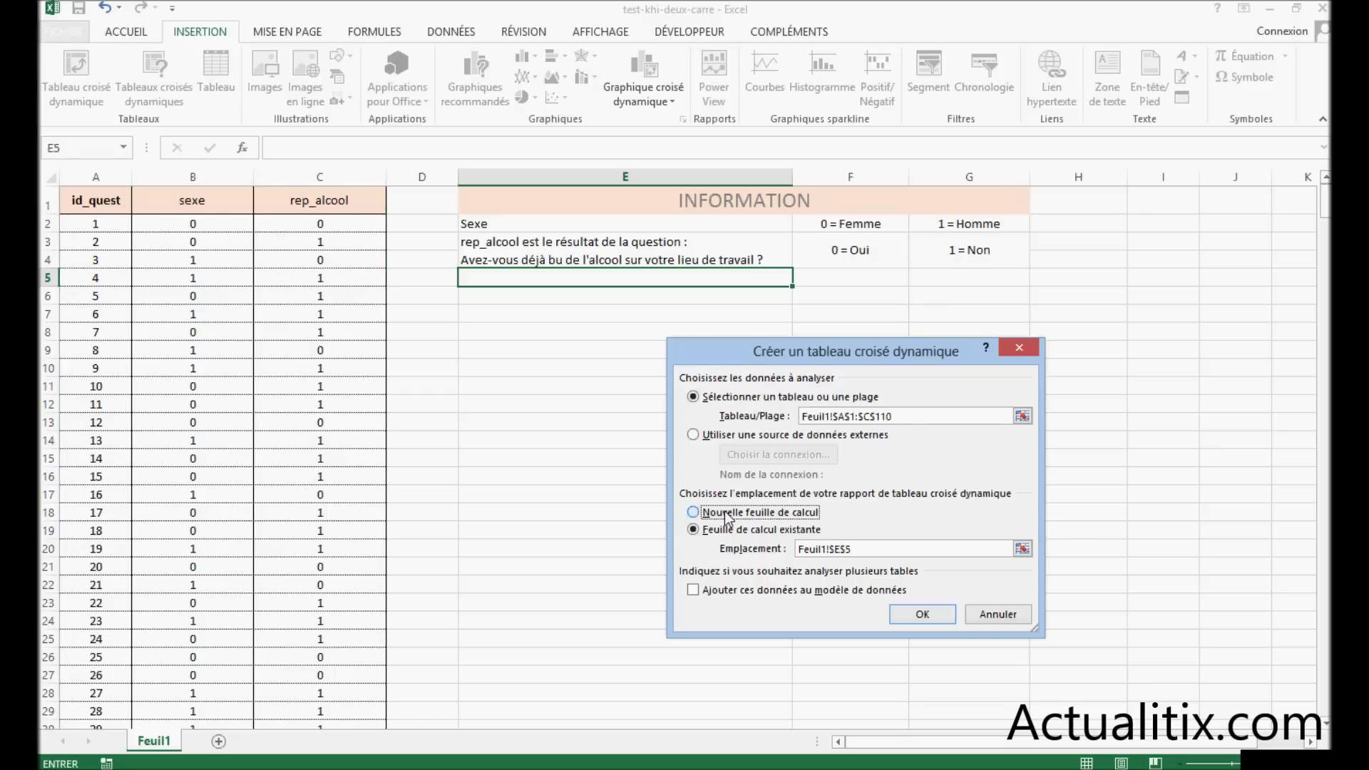
{"action": "left_click", "coordinate": [905, 617]}
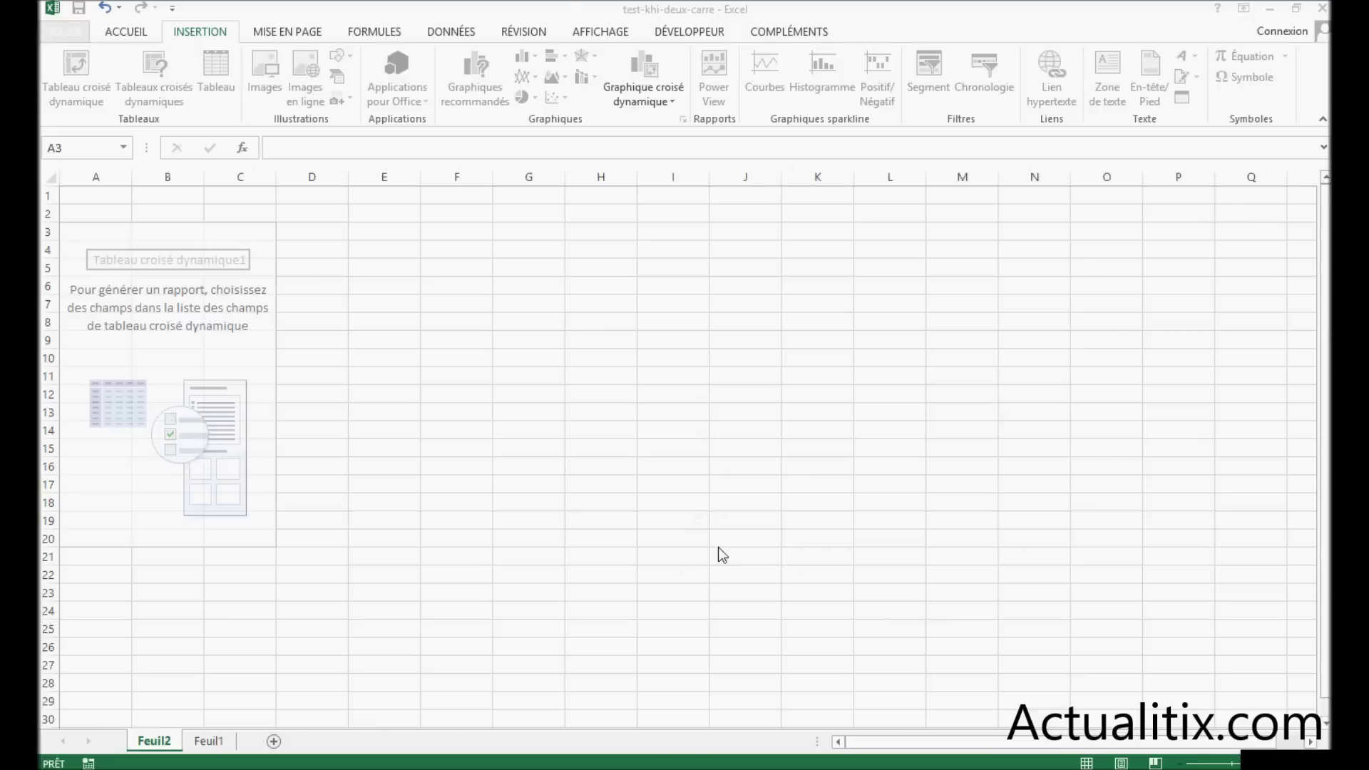
Step: Put sexe in rows, rep_alcool in columns and Somme de sexe in values, totalling 56
{"action": "left_click_drag", "start_coordinate": [1055, 280], "coordinate": [933, 273]}
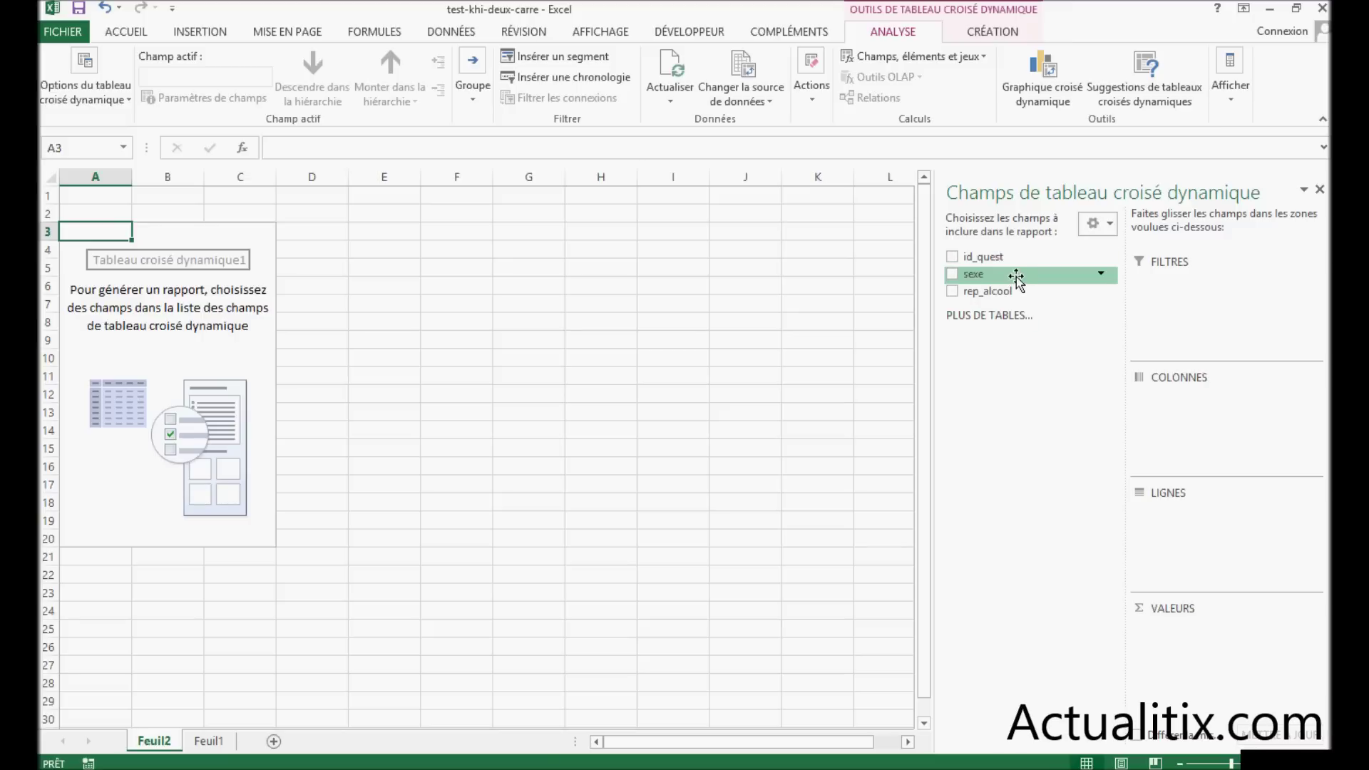
{"action": "left_click_drag", "start_coordinate": [1020, 276], "coordinate": [1154, 495]}
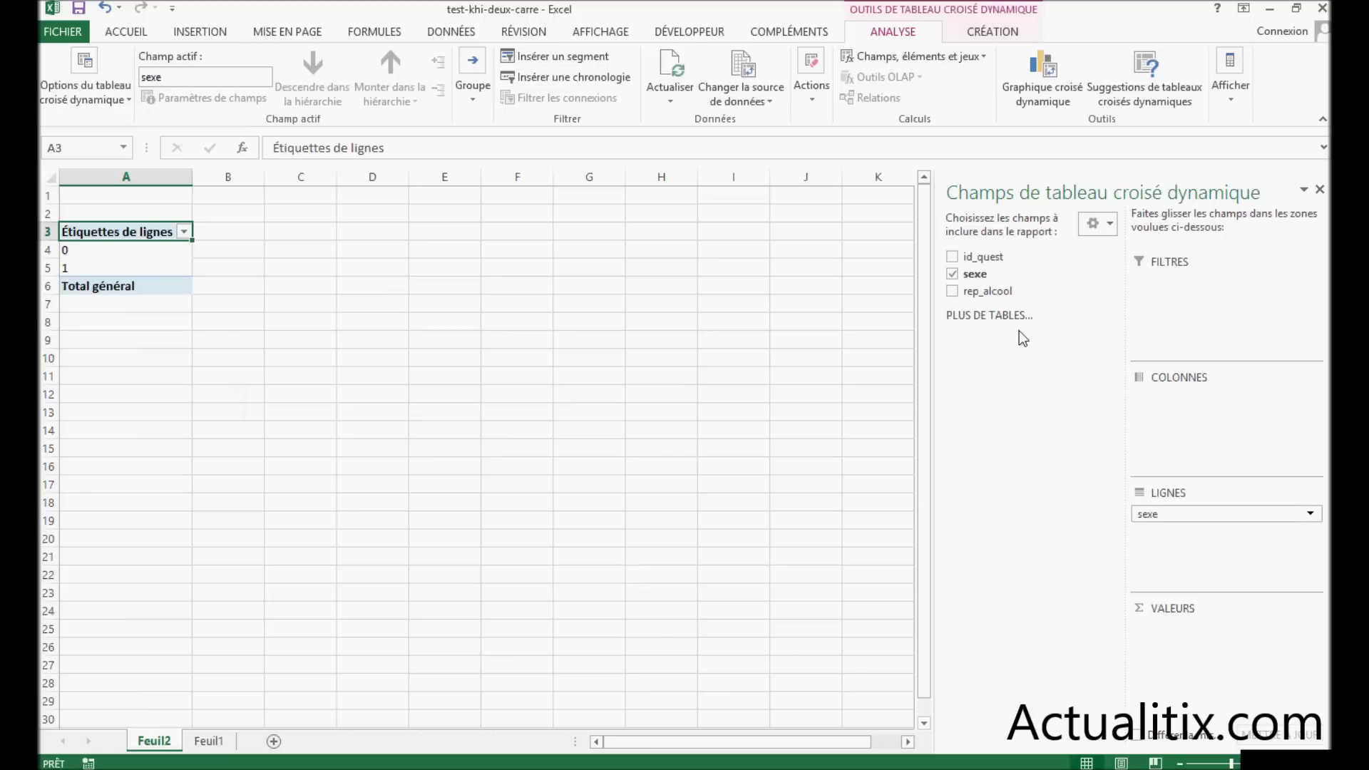
{"action": "mouse_move", "coordinate": [1026, 291]}
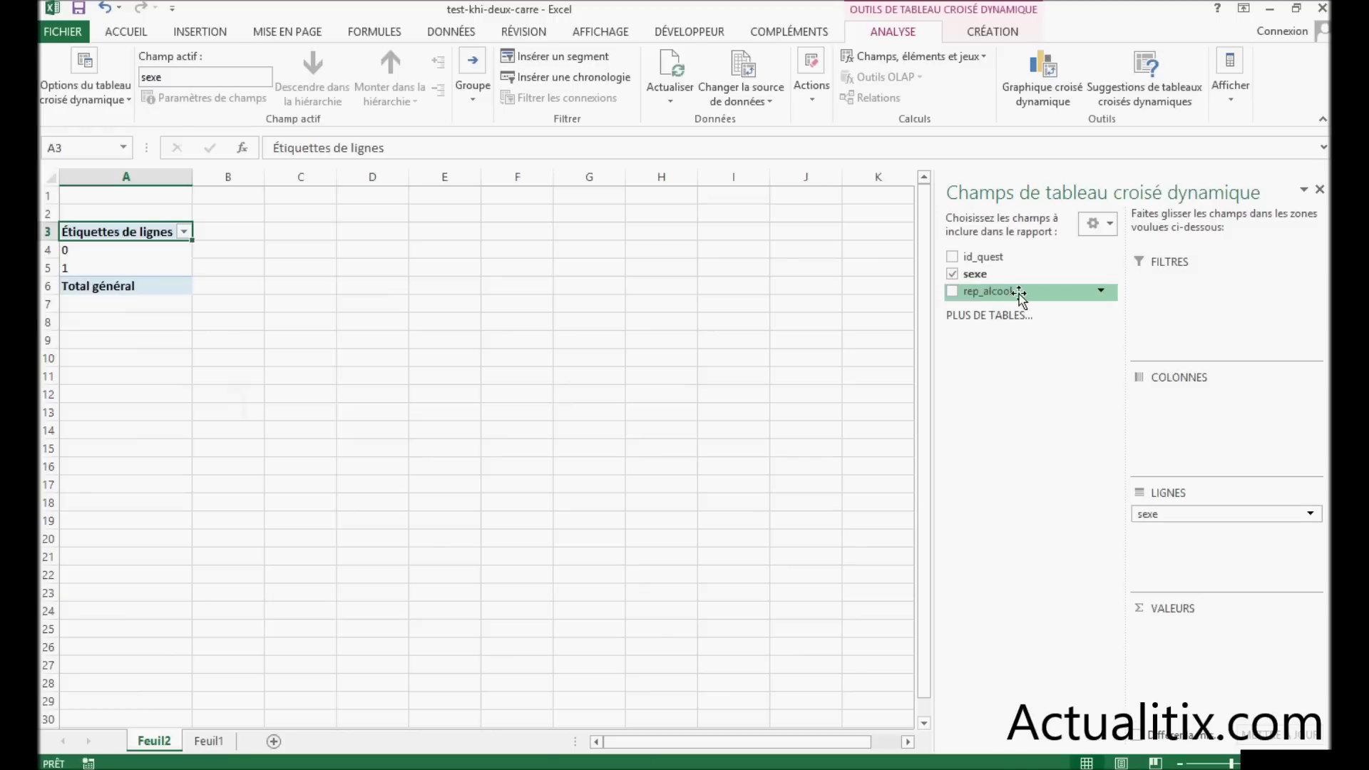
{"action": "left_click_drag", "start_coordinate": [1019, 294], "coordinate": [1184, 418]}
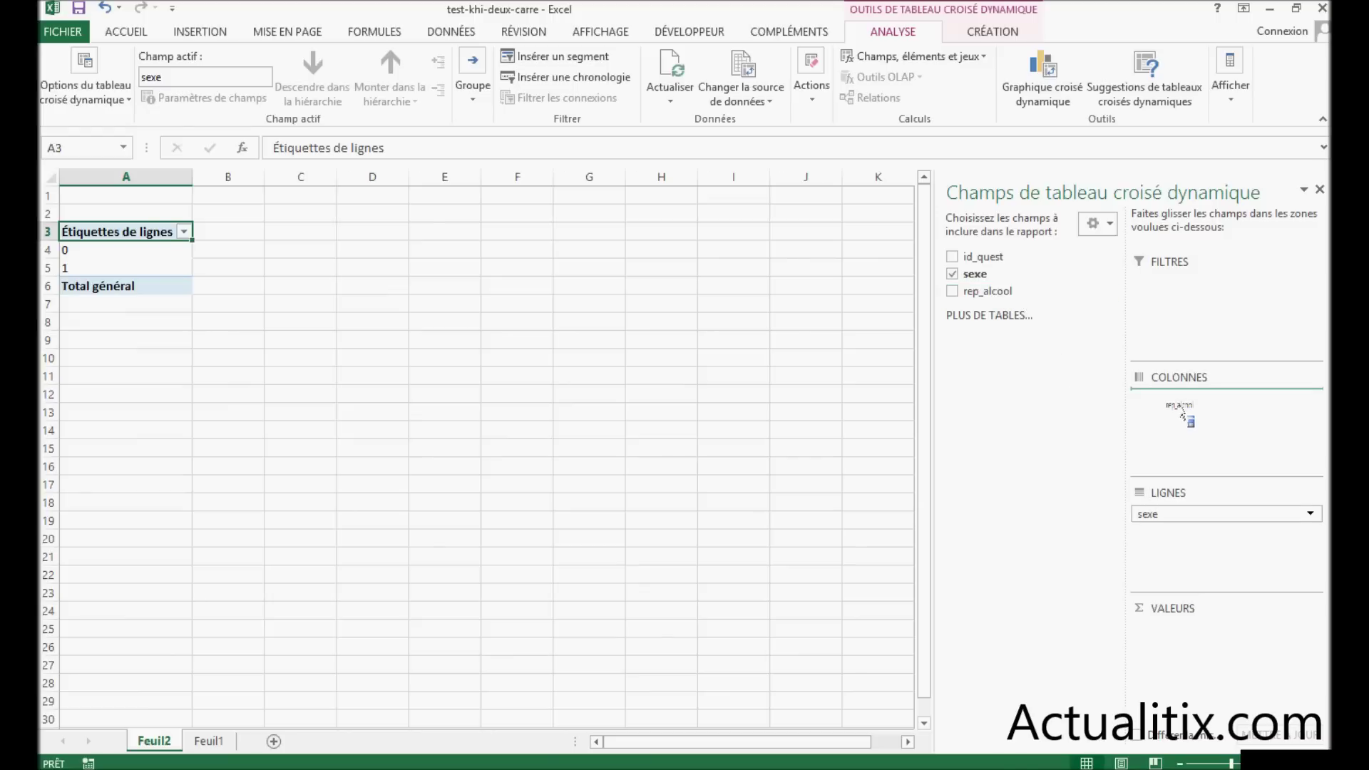
{"action": "left_click_drag", "start_coordinate": [1183, 417], "coordinate": [1183, 417]}
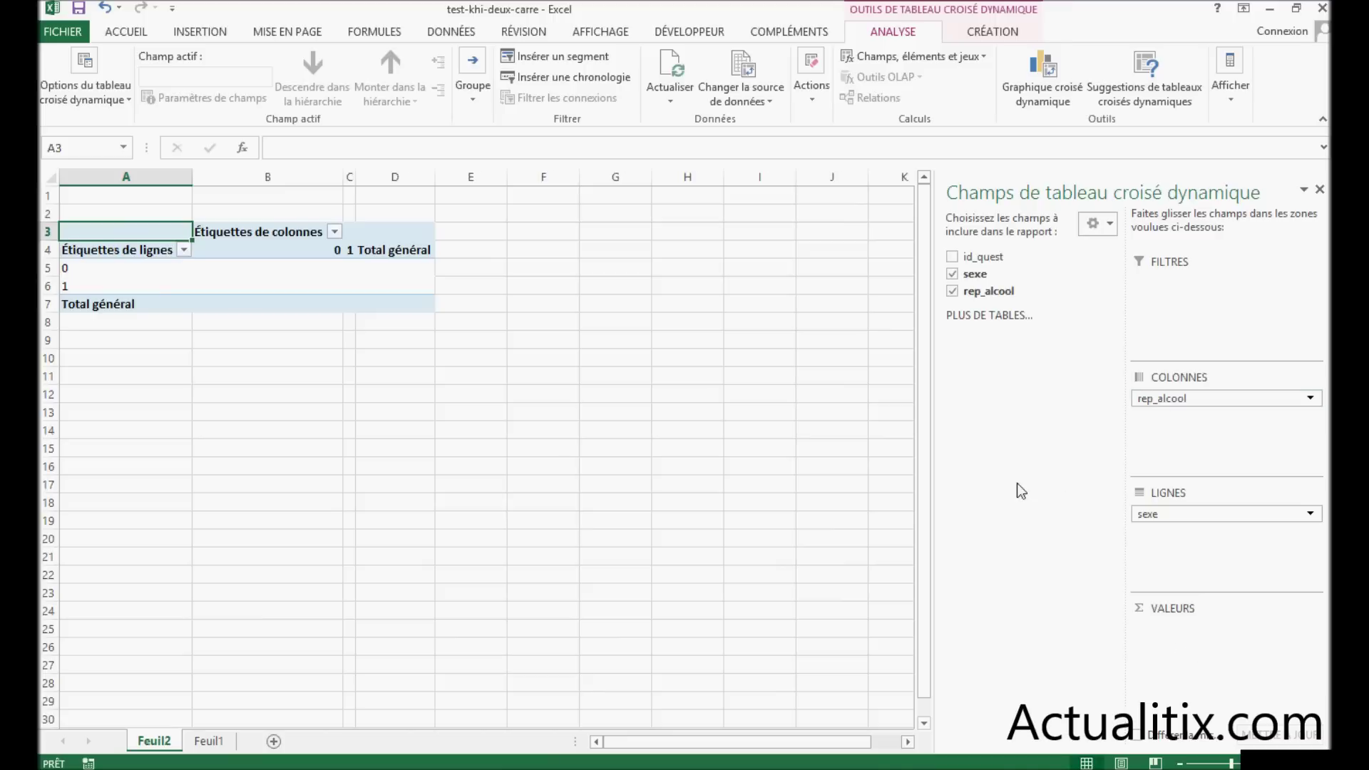
{"action": "mouse_move", "coordinate": [991, 275]}
{"action": "left_mouse_down"}
{"action": "mouse_move", "coordinate": [1034, 298]}
{"action": "mouse_move", "coordinate": [1189, 640]}
{"action": "left_mouse_up"}
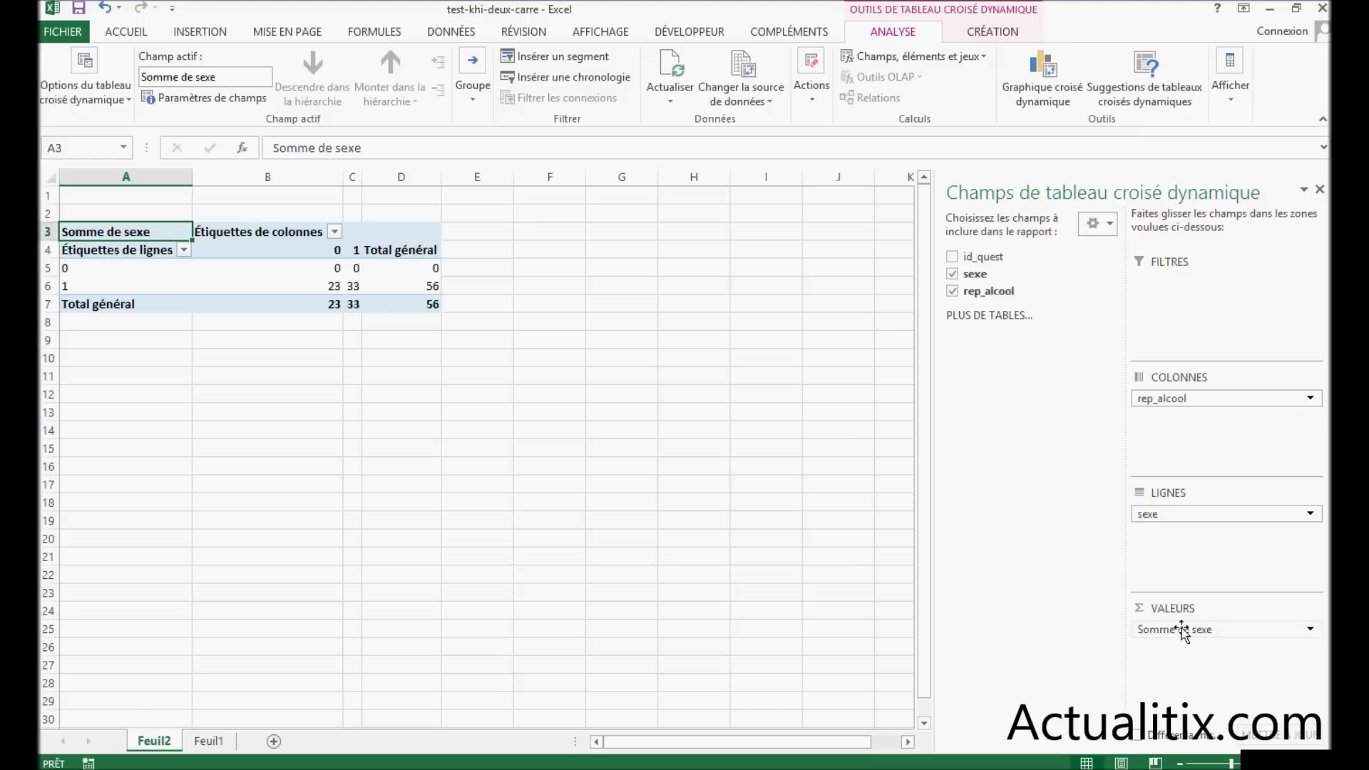
{"action": "left_click", "coordinate": [1205, 631]}
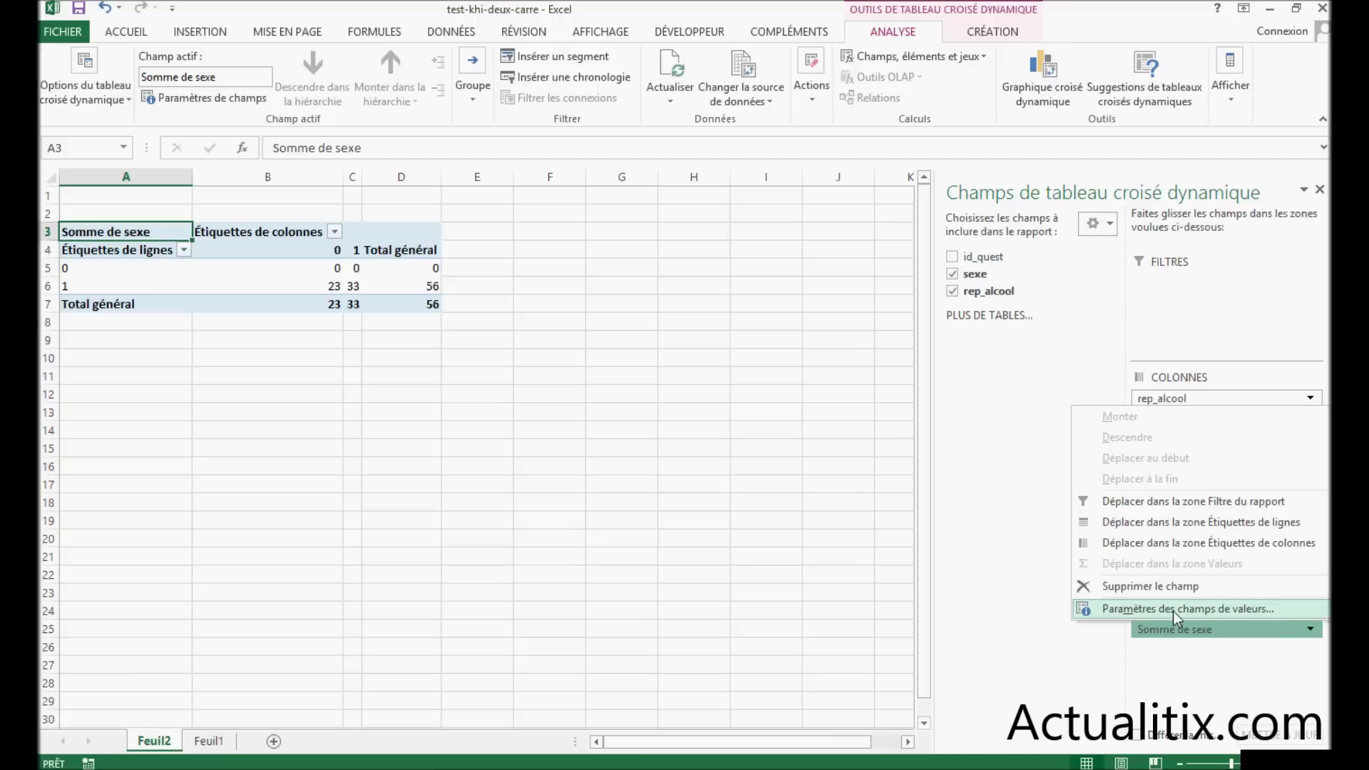
{"action": "left_click", "coordinate": [1173, 611]}
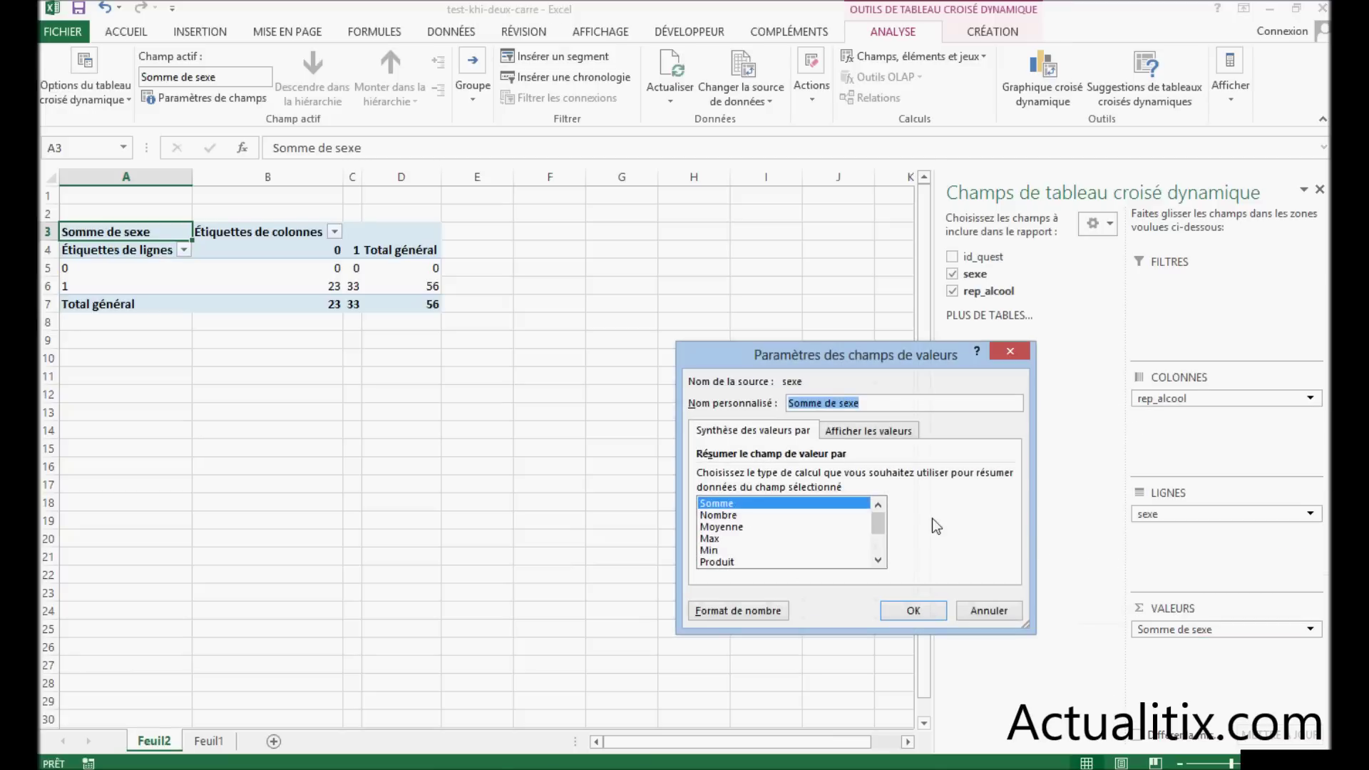
Step: Summarise the values as Nombre de sexe, totalling 109, and widen column C
{"action": "left_click", "coordinate": [730, 516]}
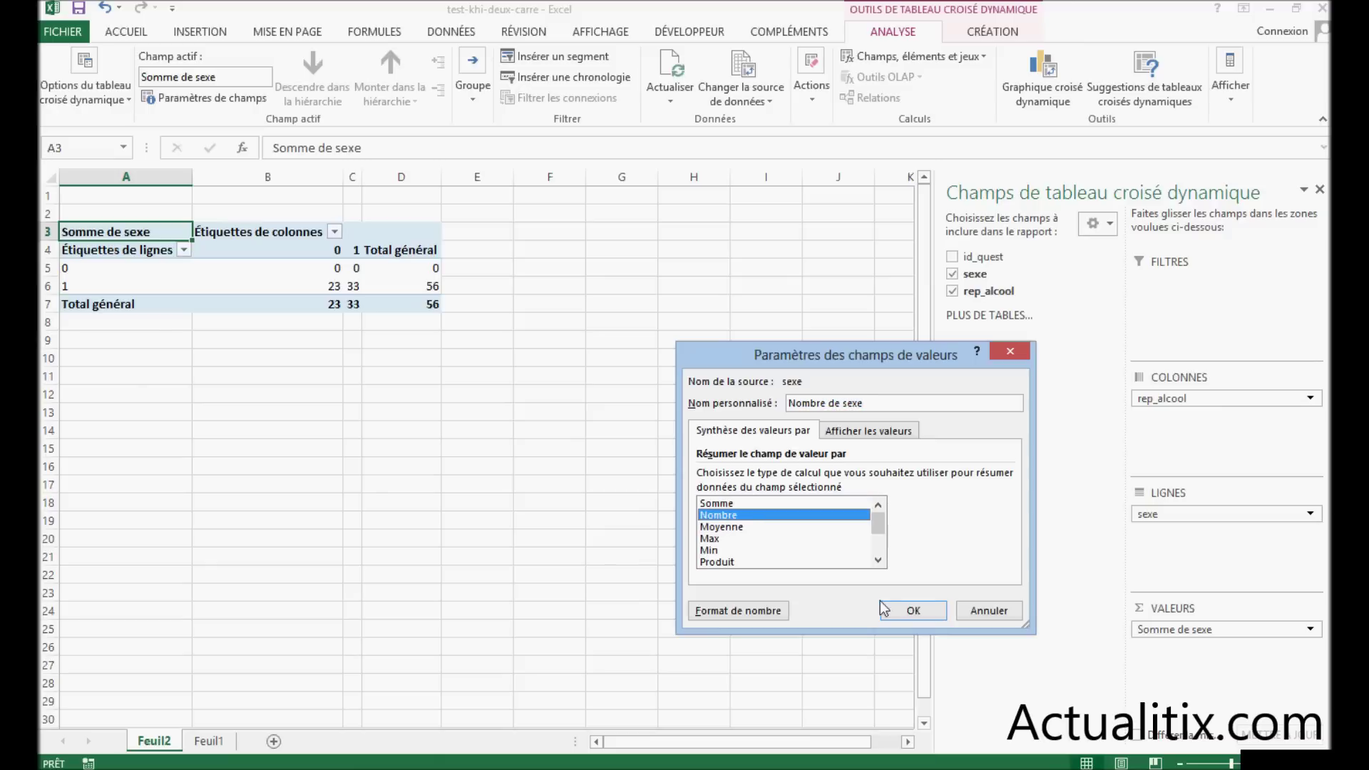
{"action": "left_click", "coordinate": [923, 615]}
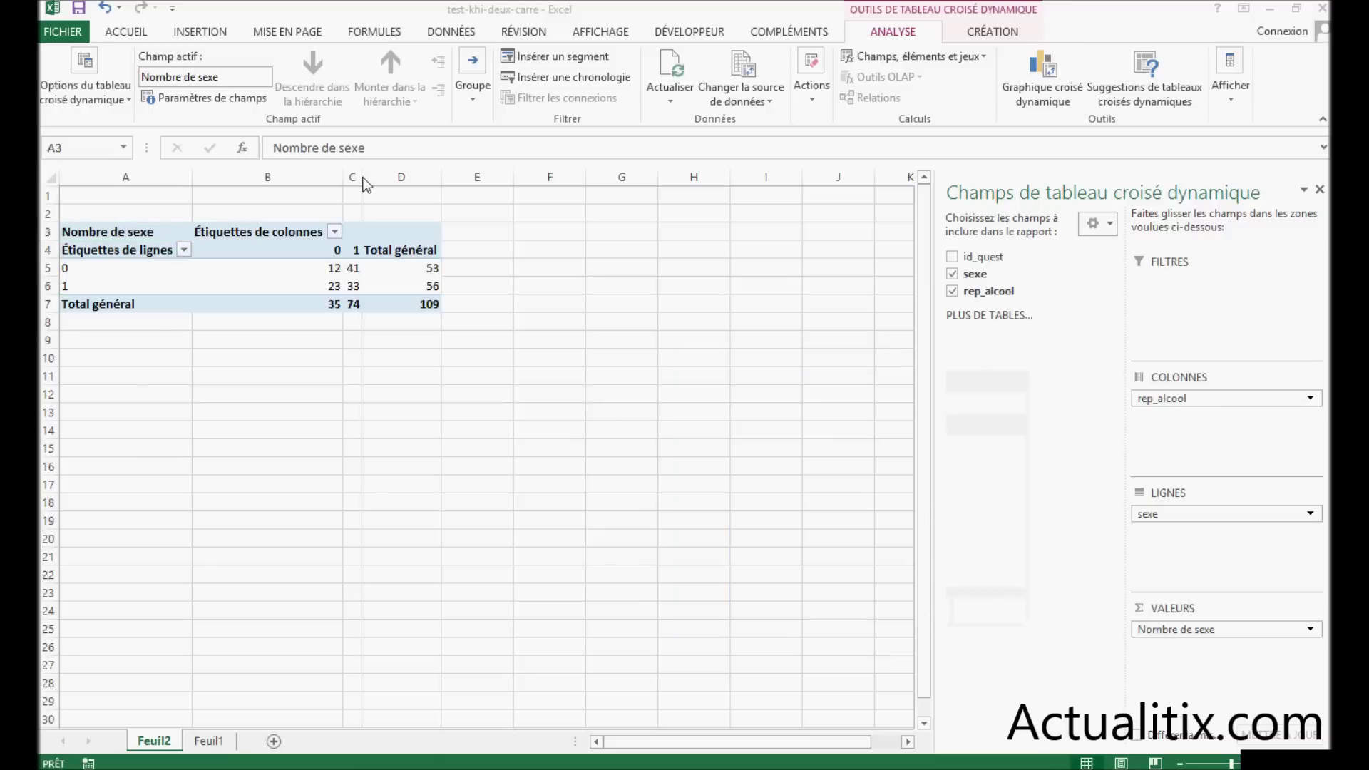
{"action": "left_click_drag", "start_coordinate": [362, 177], "coordinate": [397, 180]}
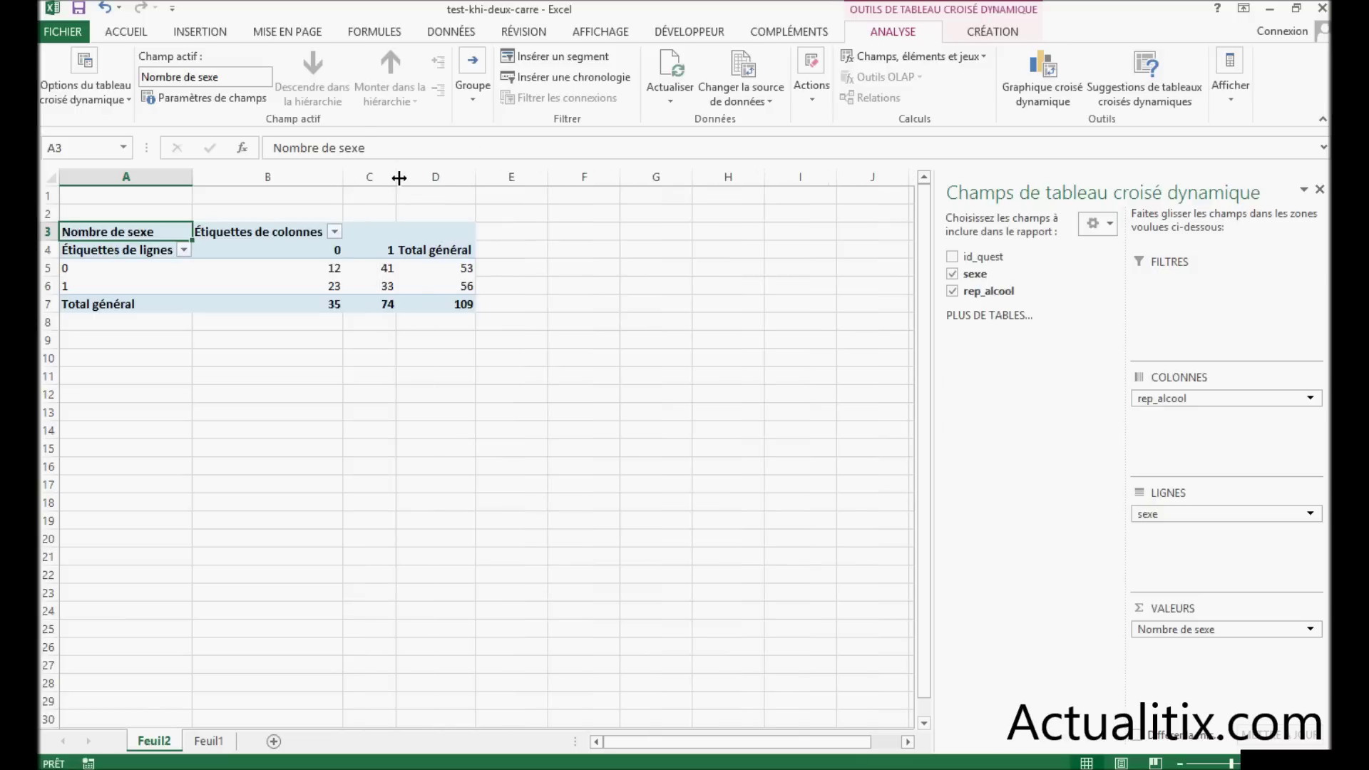
{"action": "left_click_drag", "start_coordinate": [399, 178], "coordinate": [533, 179]}
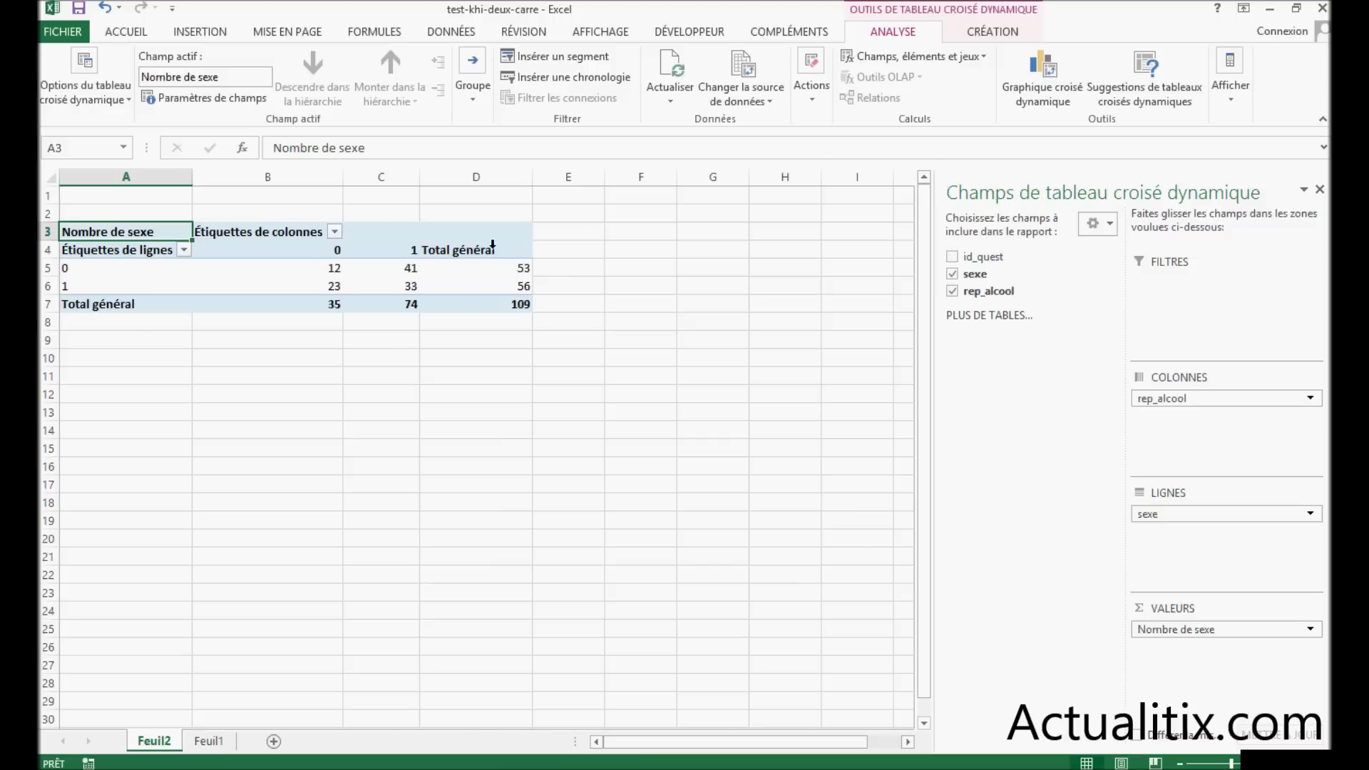
{"action": "left_click", "coordinate": [474, 395]}
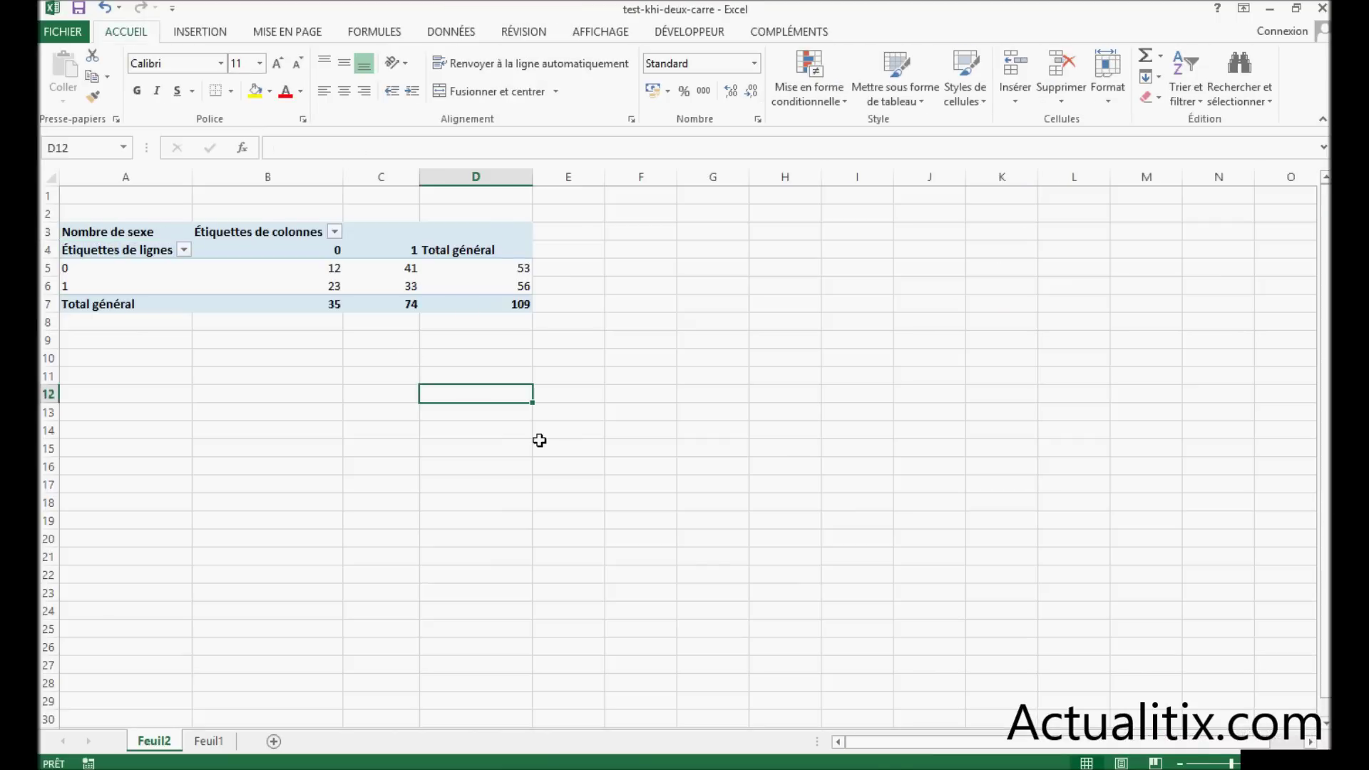
{"action": "left_click", "coordinate": [480, 267]}
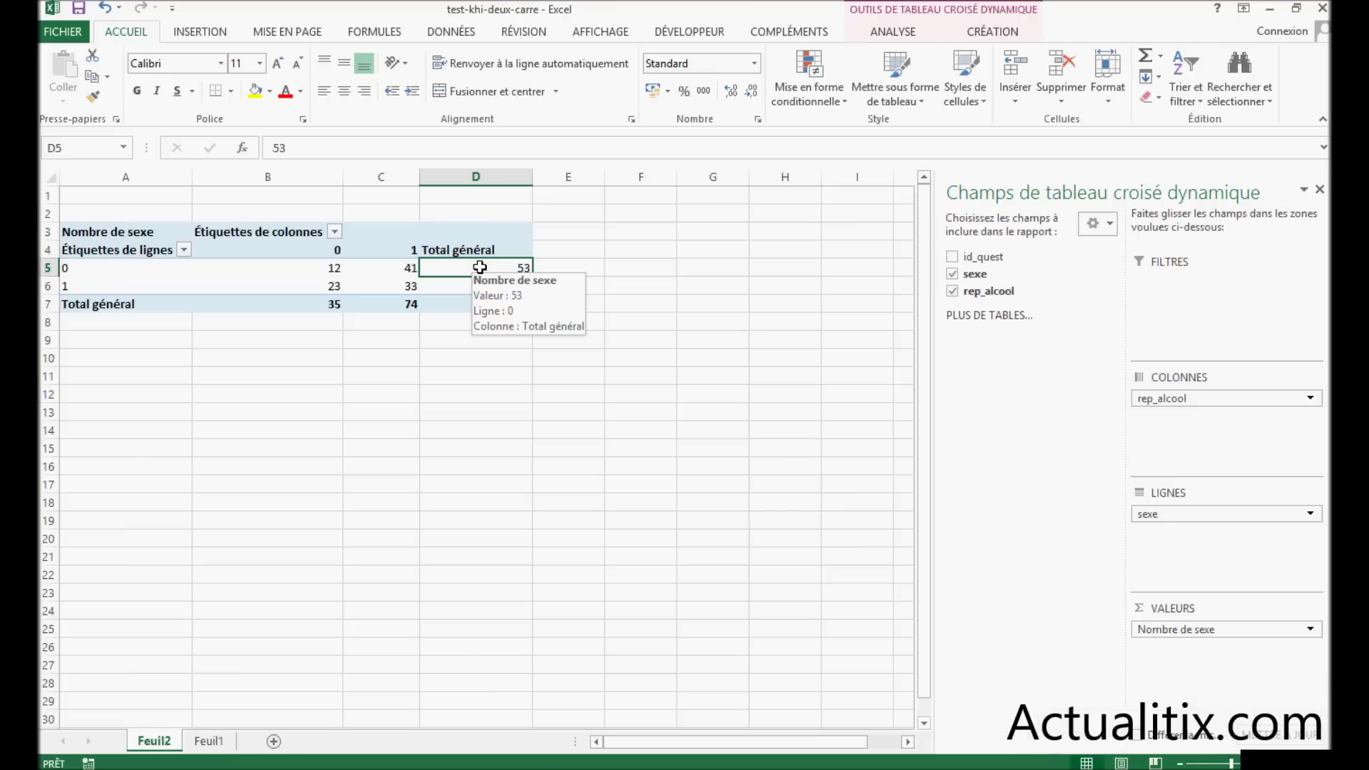
{"action": "left_click", "coordinate": [459, 285]}
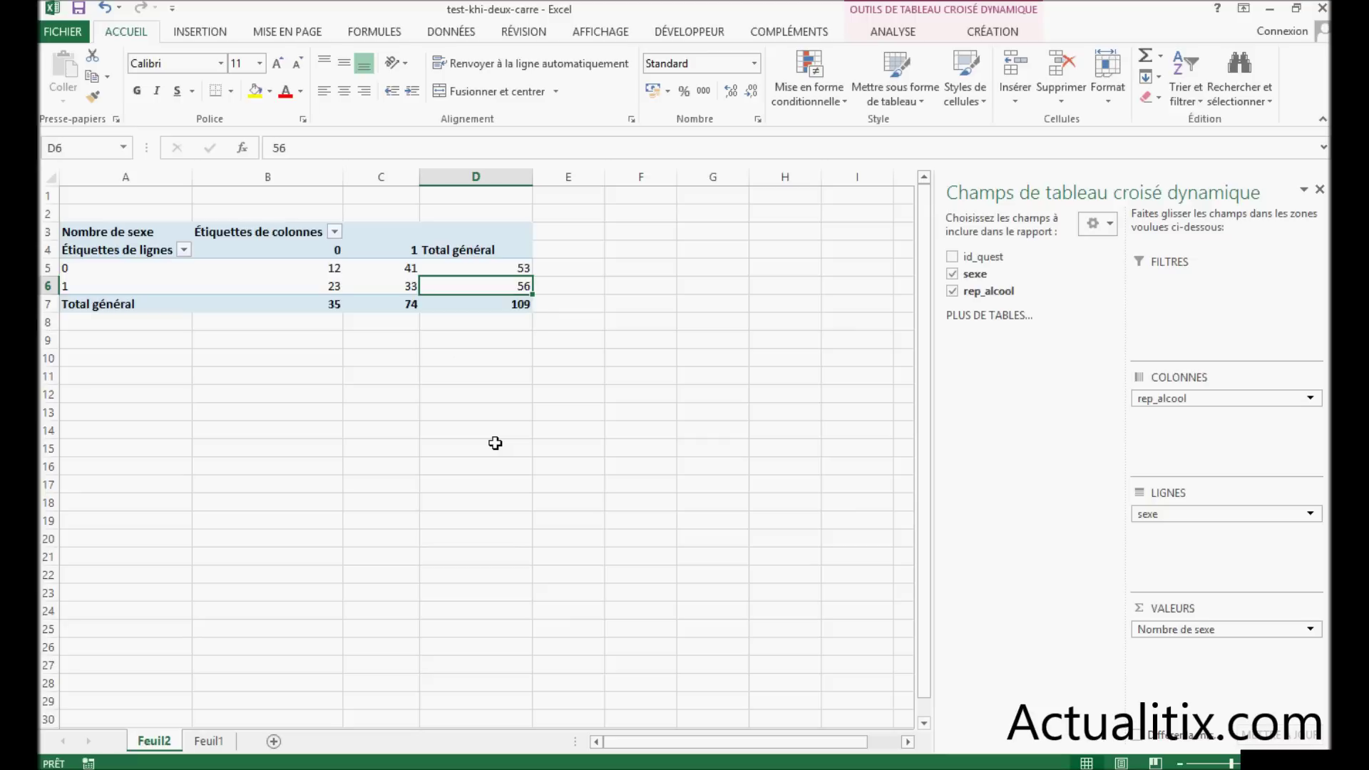
{"action": "left_click", "coordinate": [276, 303]}
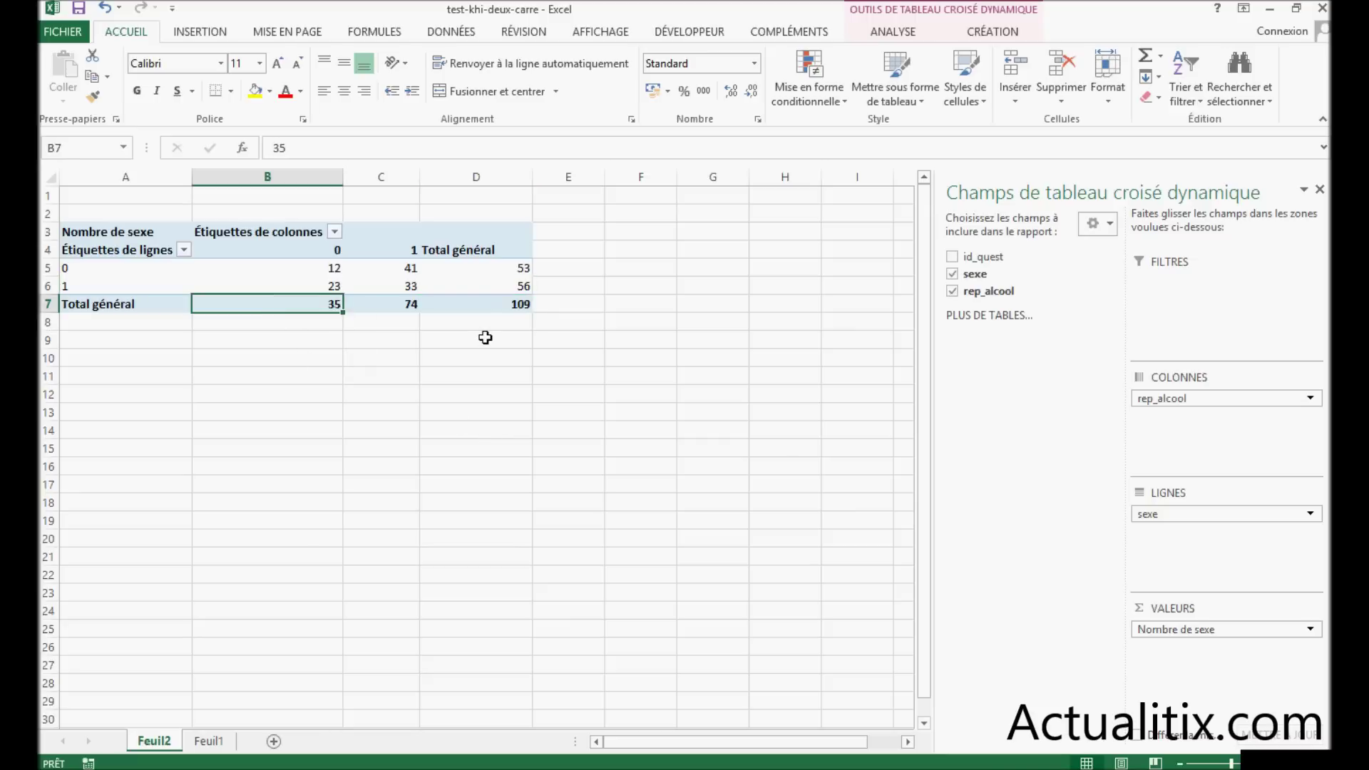
{"action": "left_click", "coordinate": [478, 303]}
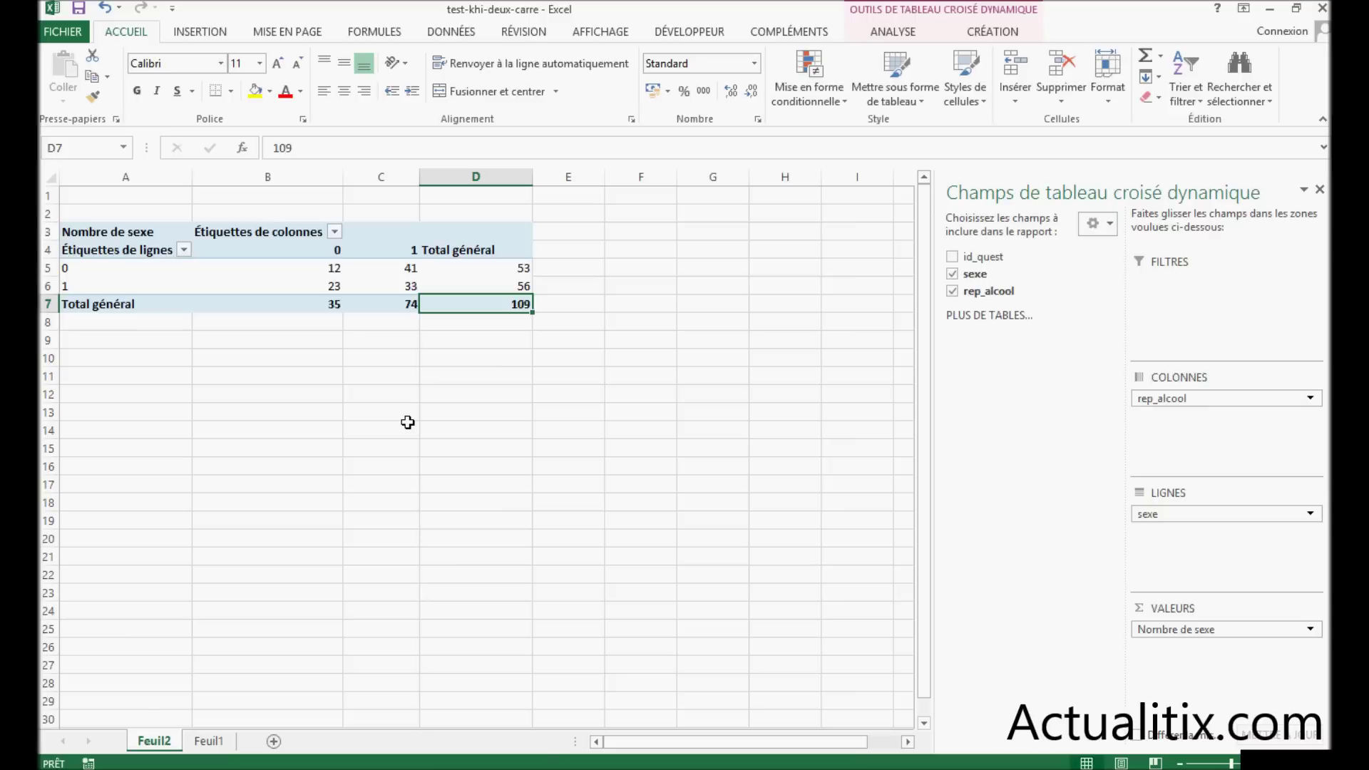
{"action": "left_click", "coordinate": [282, 267]}
{"action": "left_click", "coordinate": [307, 285]}
{"action": "left_click", "coordinate": [389, 269]}
{"action": "left_click", "coordinate": [375, 287]}
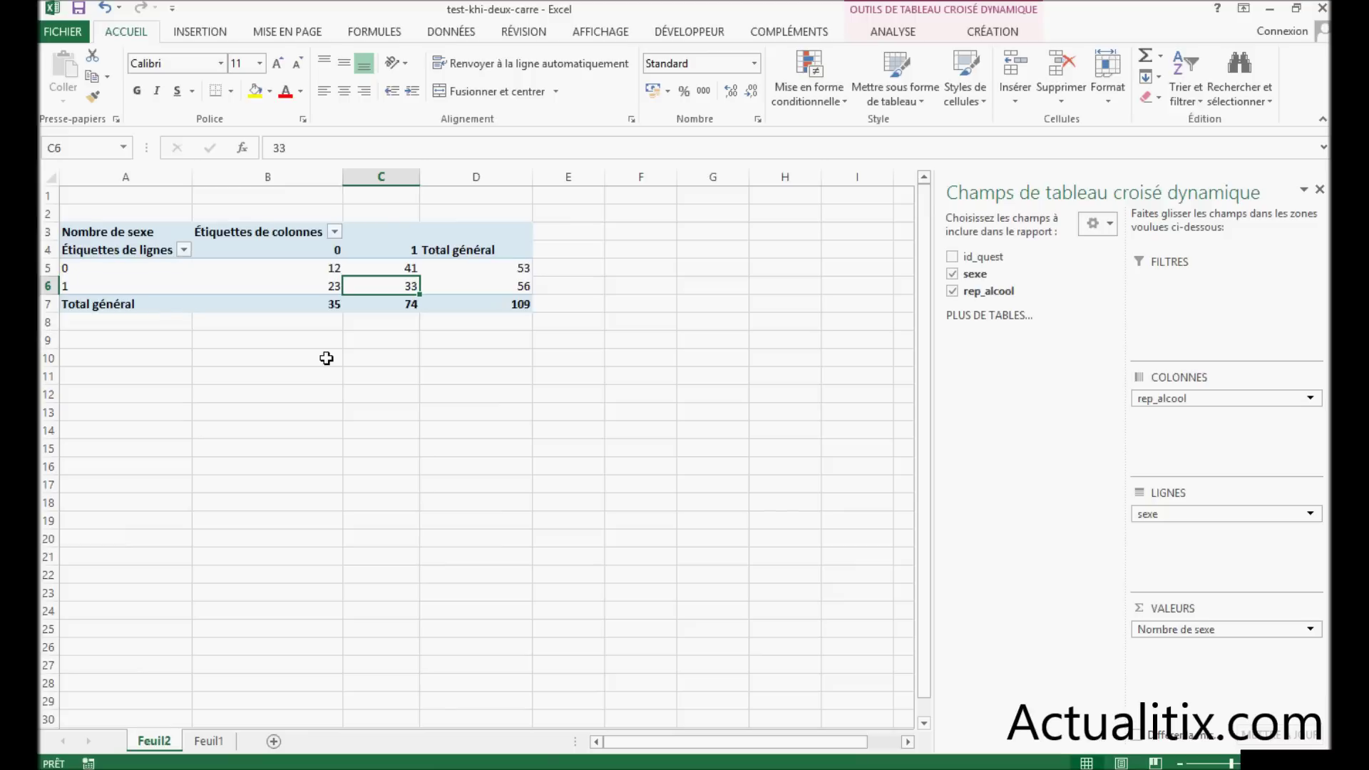
{"action": "left_click_drag", "start_coordinate": [97, 232], "coordinate": [525, 305]}
Step: Copy the pivot table and paste it as values into Feuil1 at E6
{"action": "right_click", "coordinate": [405, 225]}
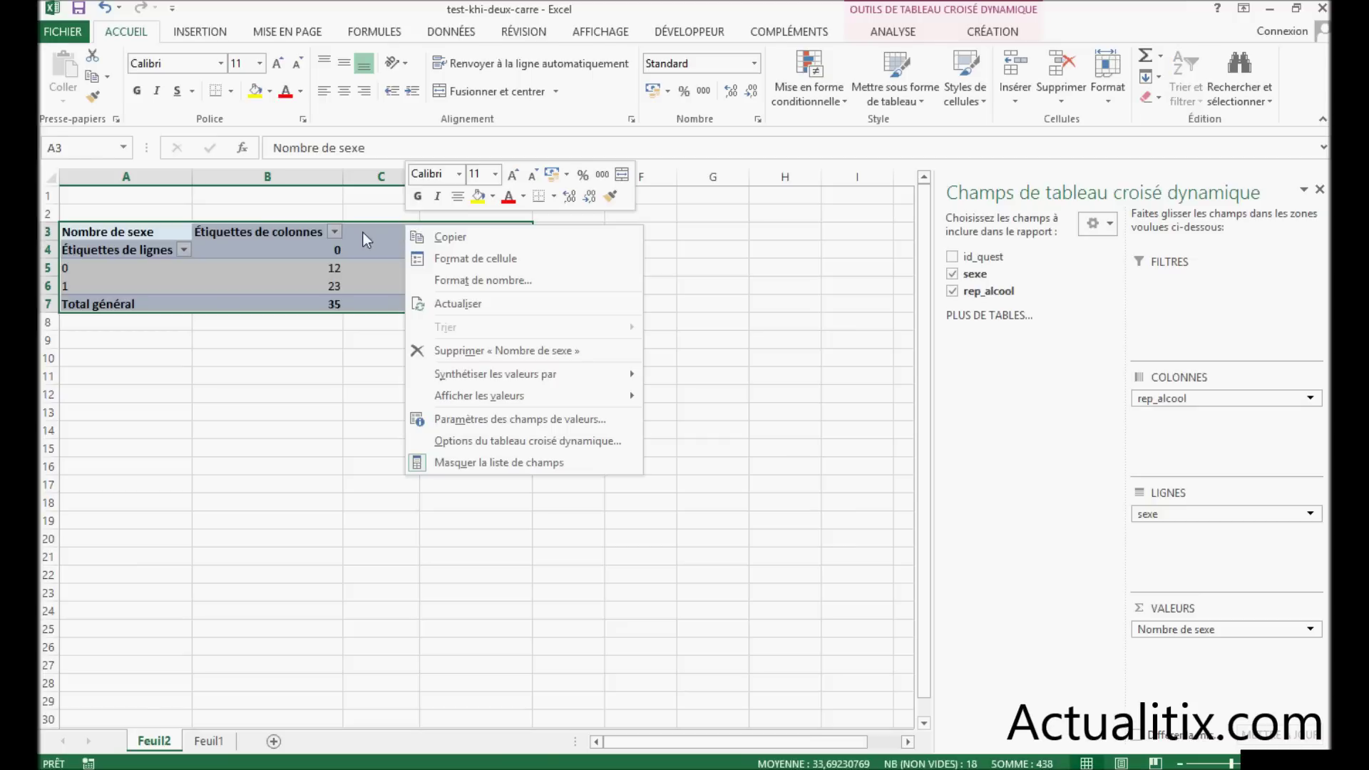
{"action": "left_click", "coordinate": [443, 240]}
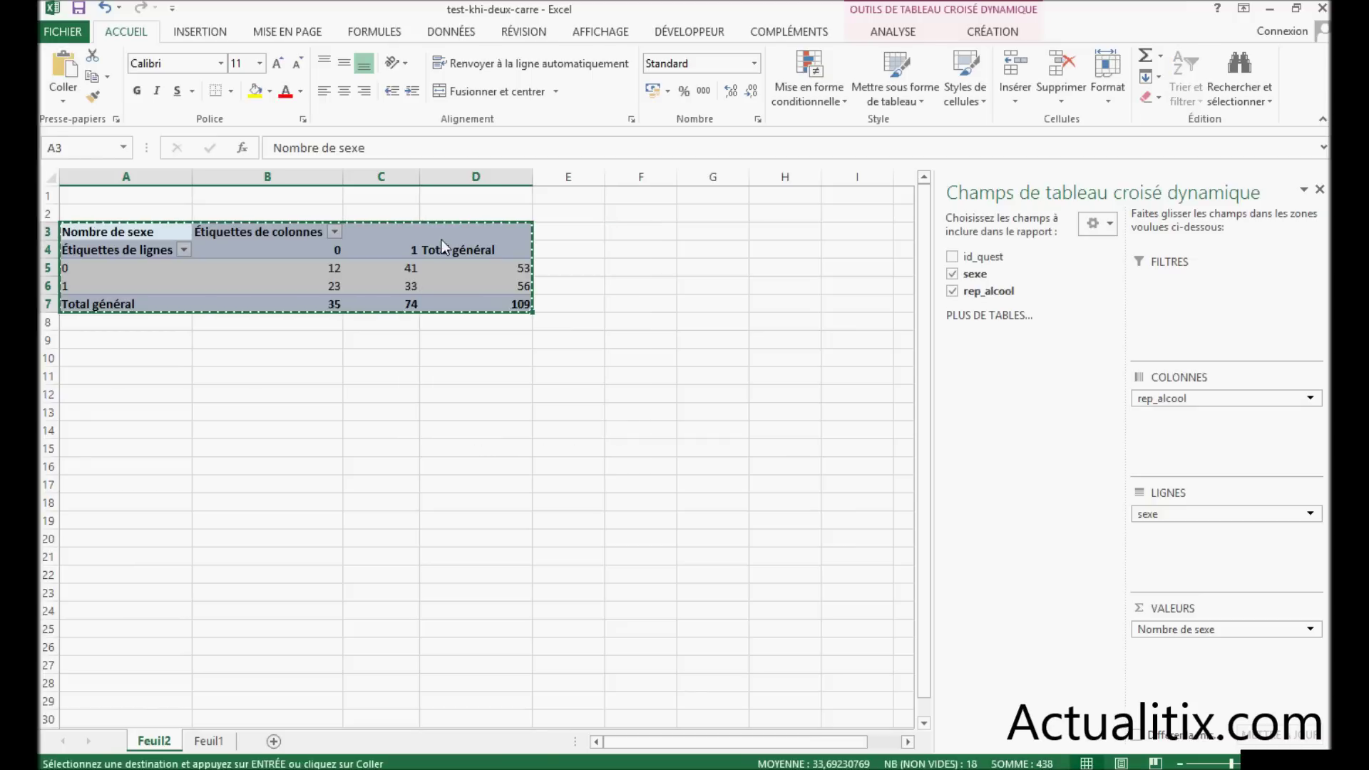
{"action": "left_click", "coordinate": [213, 745]}
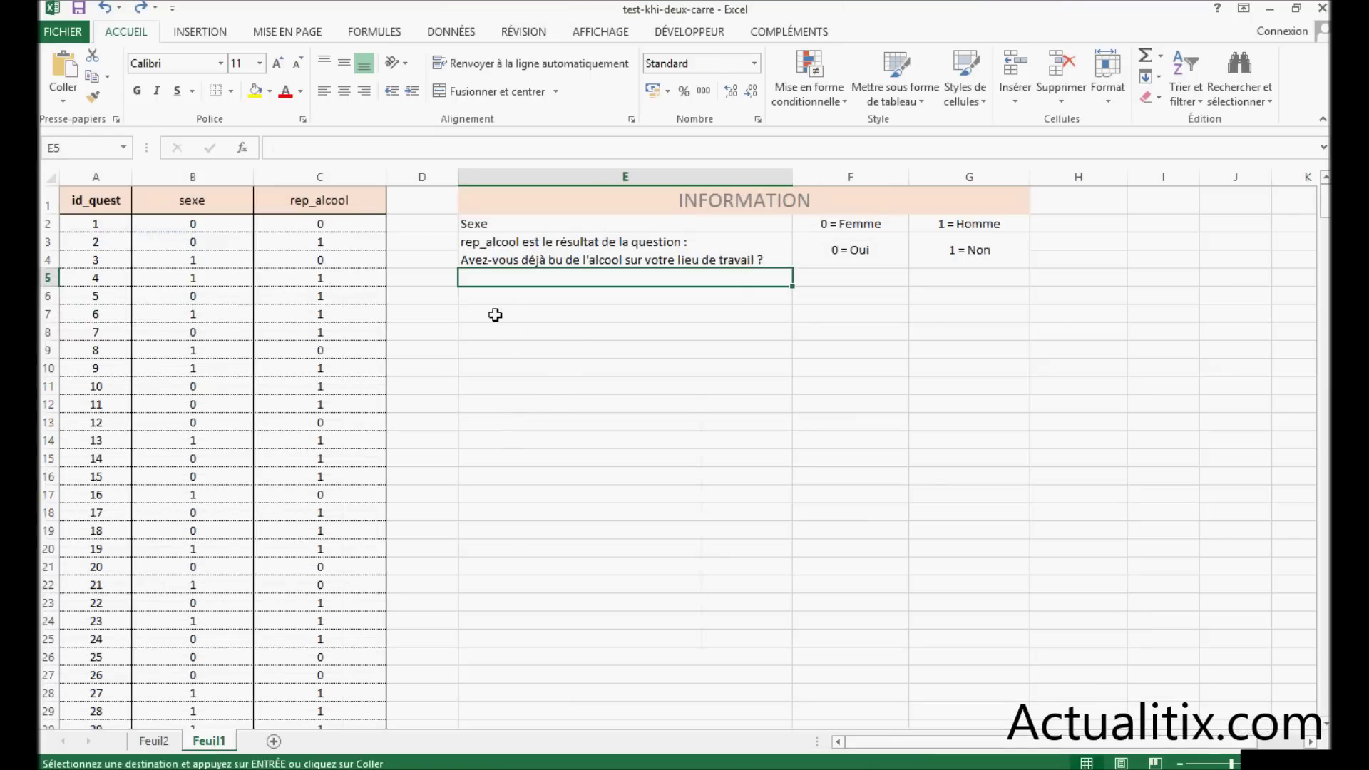
{"action": "left_click", "coordinate": [496, 315]}
{"action": "left_click", "coordinate": [492, 298]}
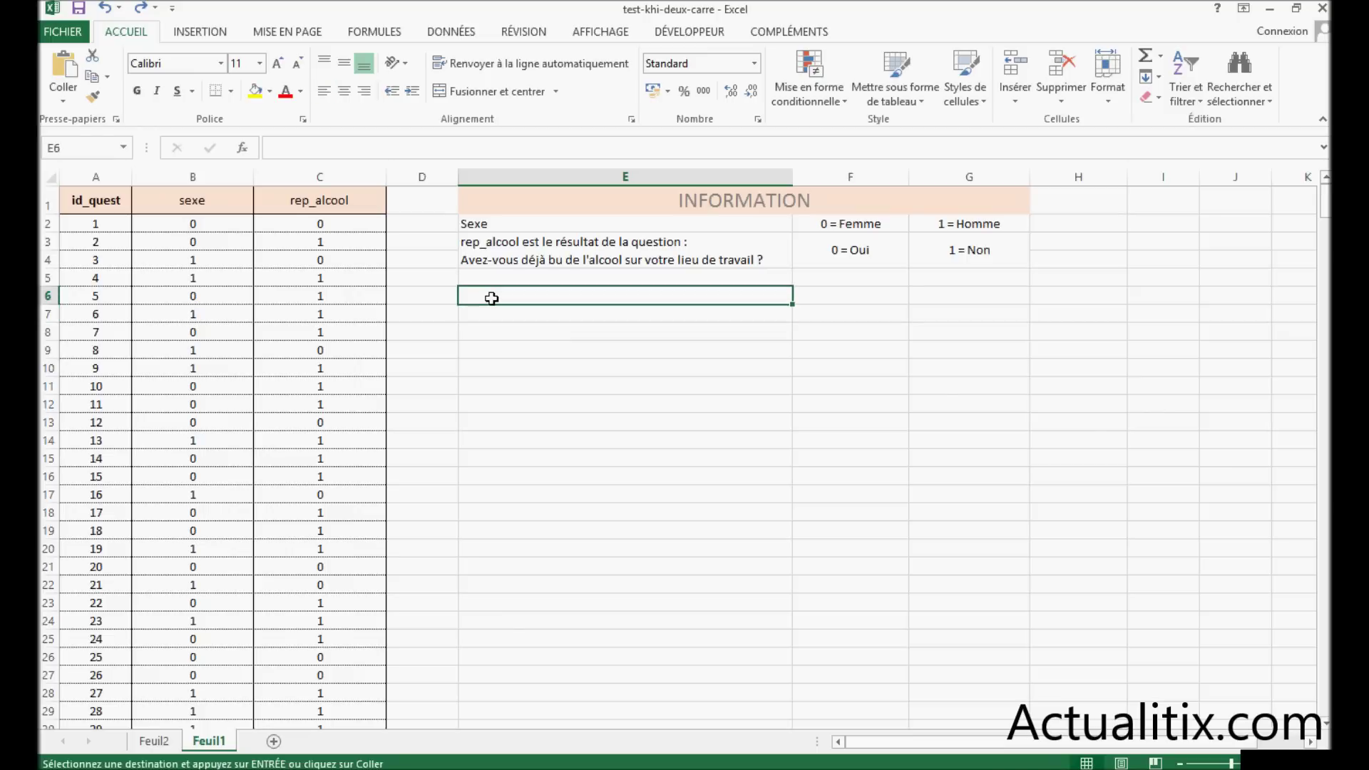
{"action": "right_click", "coordinate": [492, 295]}
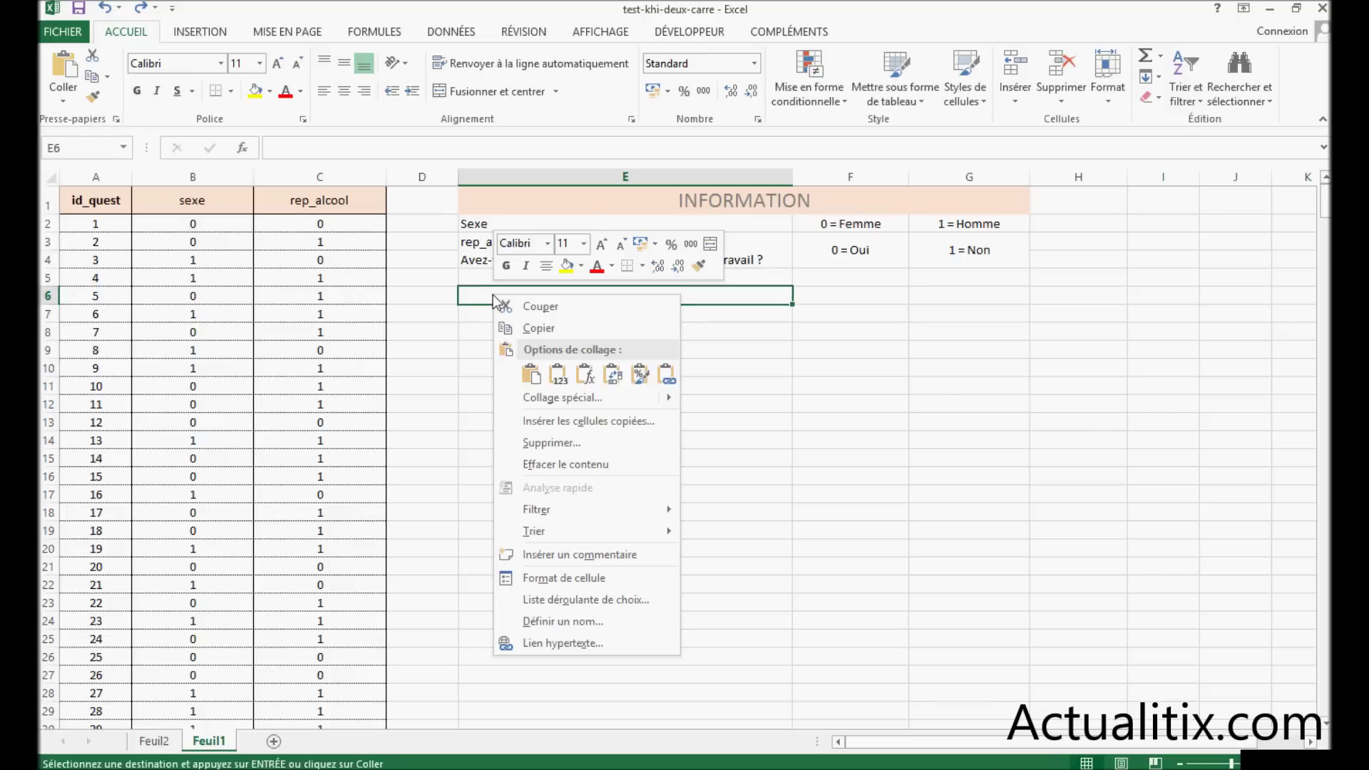
{"action": "left_click", "coordinate": [558, 376]}
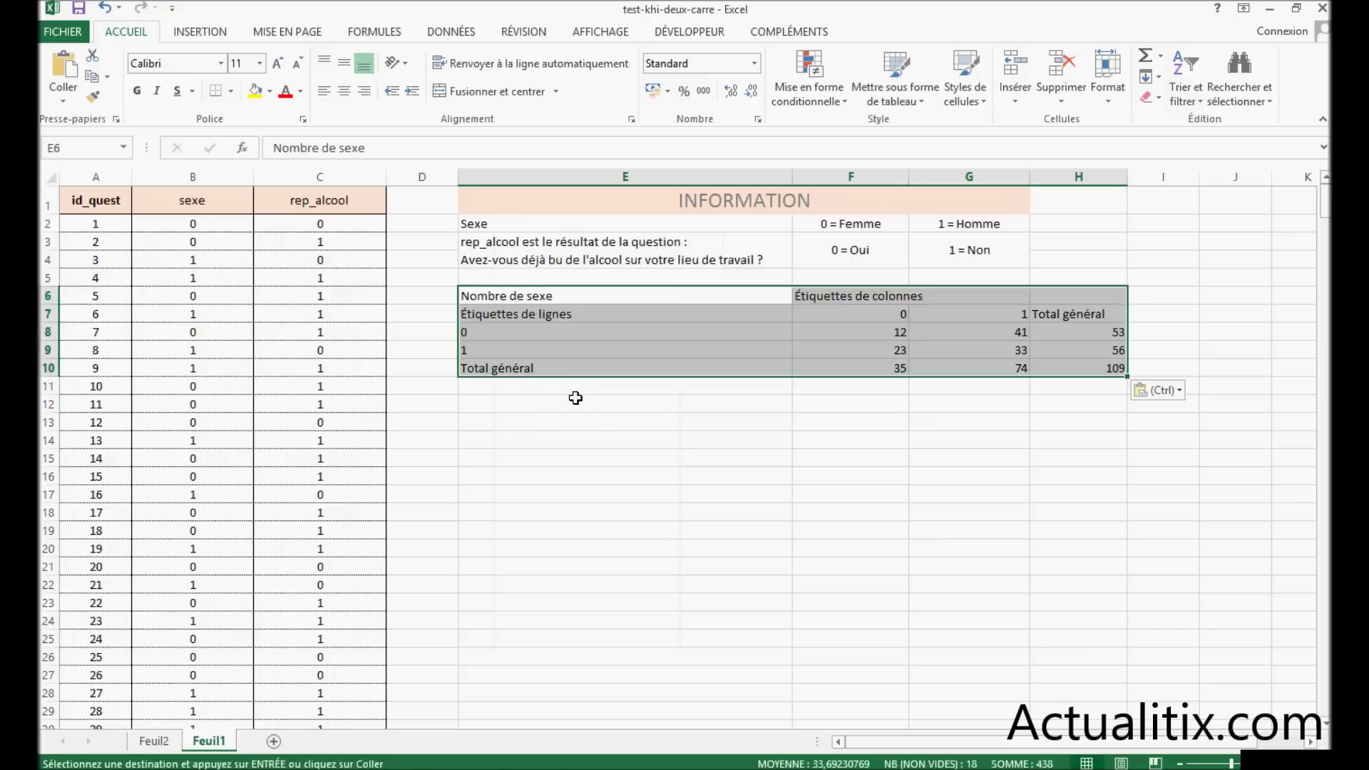
{"action": "left_click", "coordinate": [513, 315]}
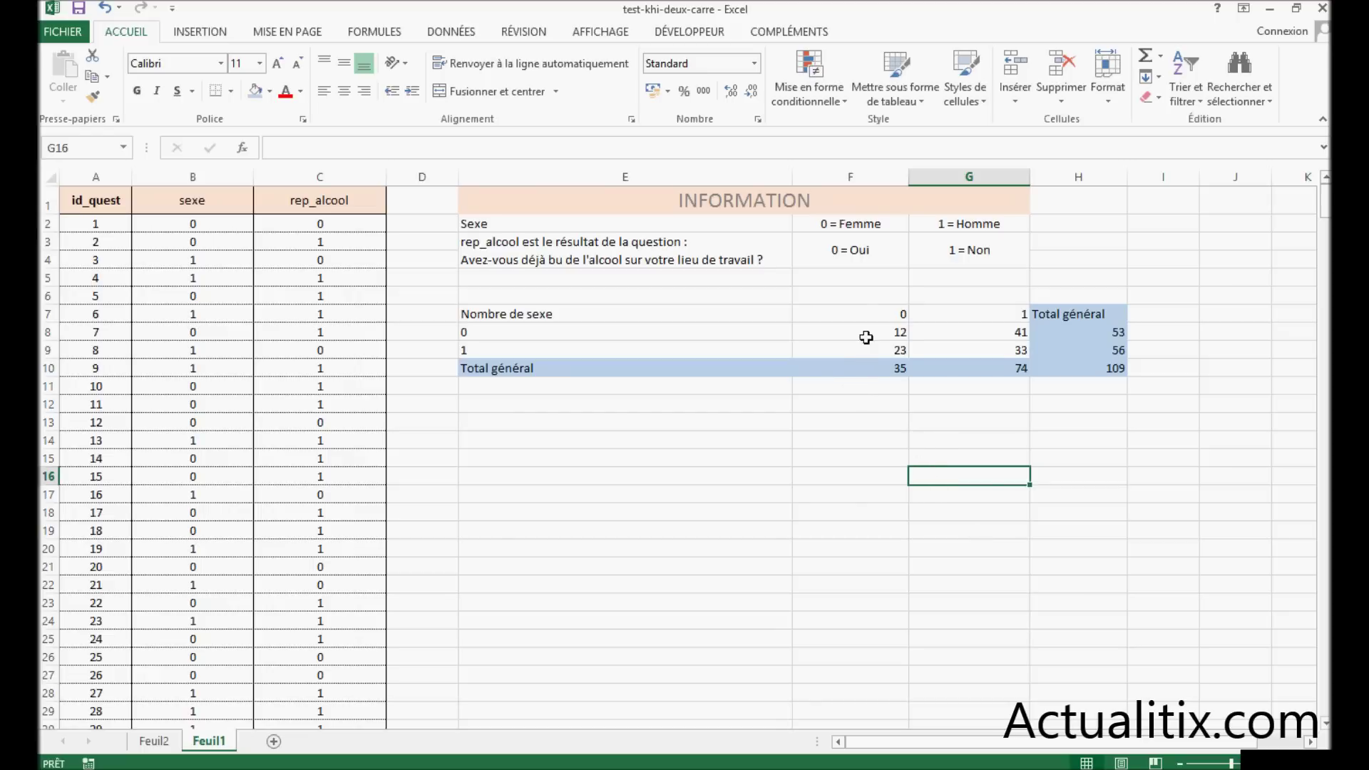
Step: Select the 0 header text in F7 so it can be overwritten
{"action": "double_click", "coordinate": [852, 312]}
{"action": "left_click_drag", "start_coordinate": [851, 312], "coordinate": [916, 313]}
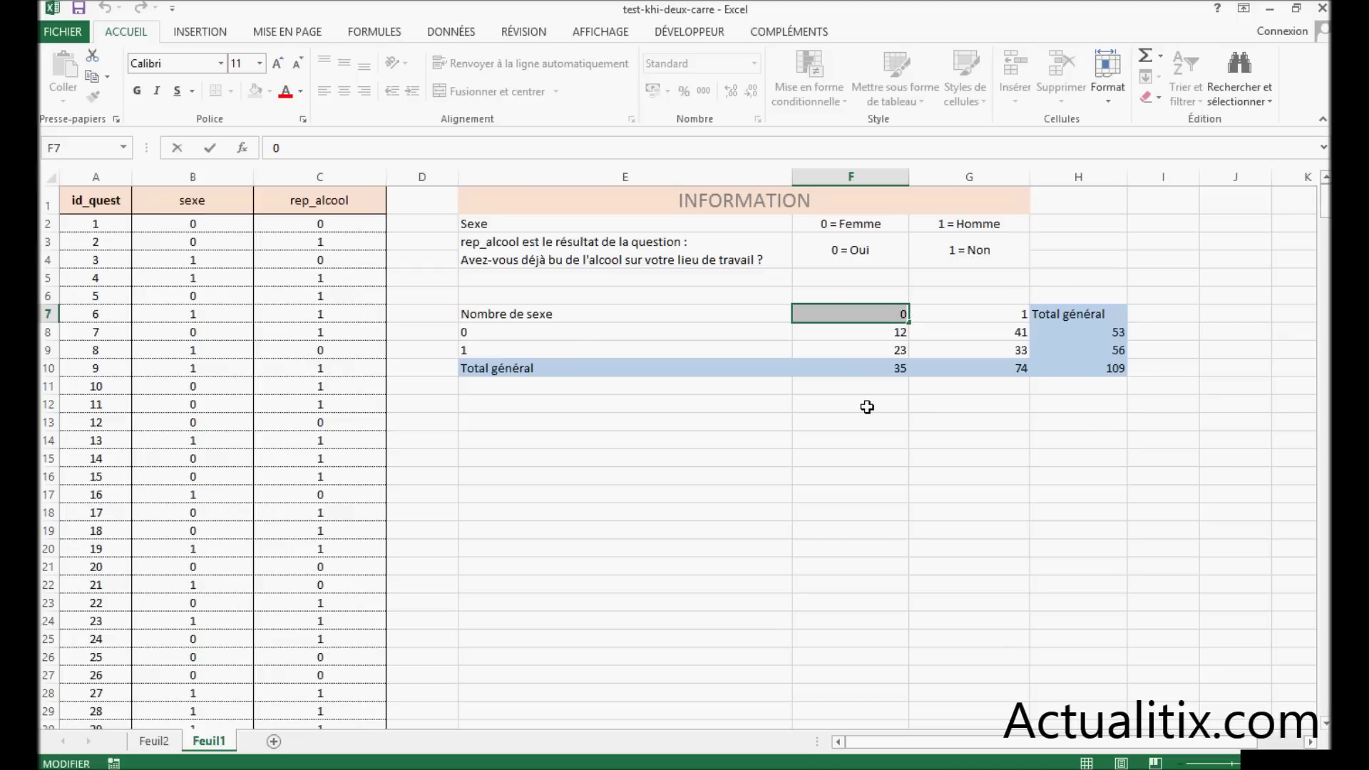
Step: Rename the column headers 0 and 1 to Oui and Non
{"action": "type", "text": "Oui"}
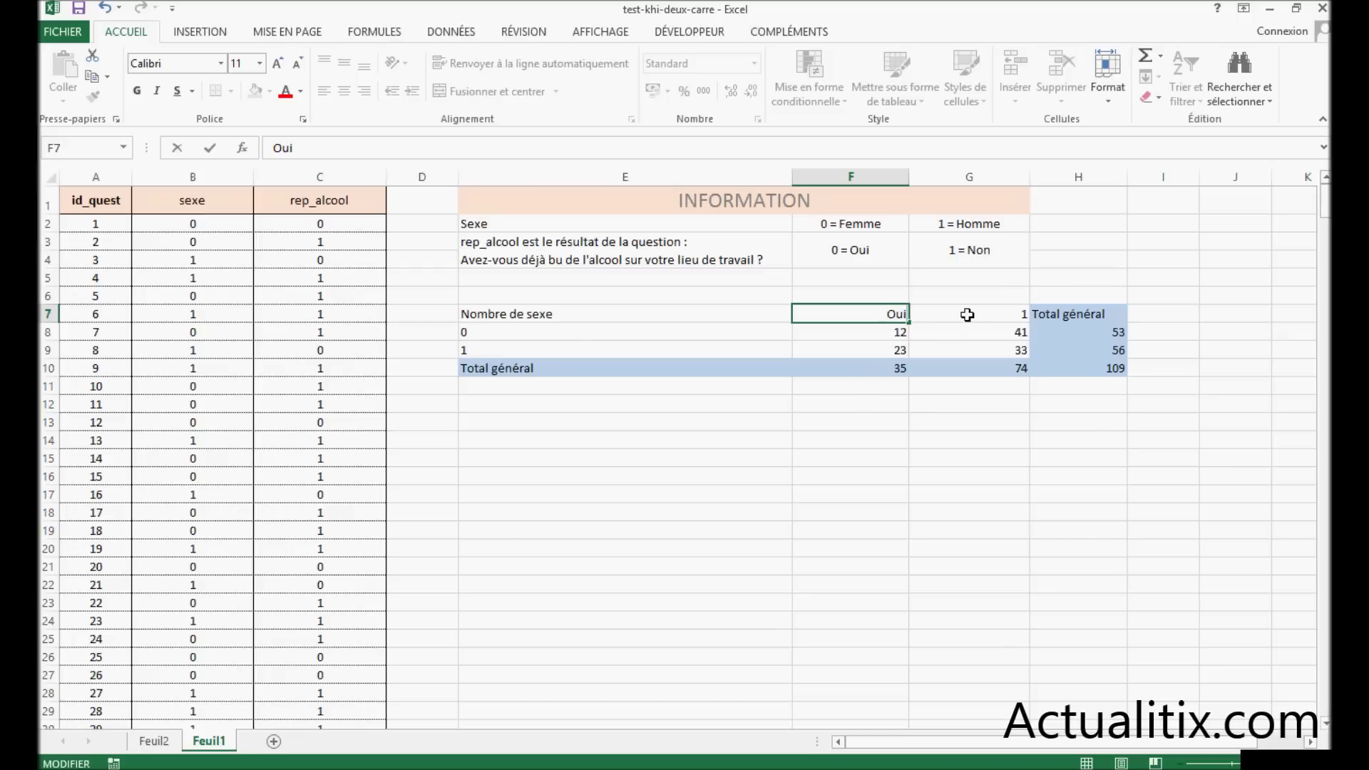
{"action": "double_click", "coordinate": [964, 314]}
{"action": "left_click_drag", "start_coordinate": [1008, 315], "coordinate": [1030, 314]}
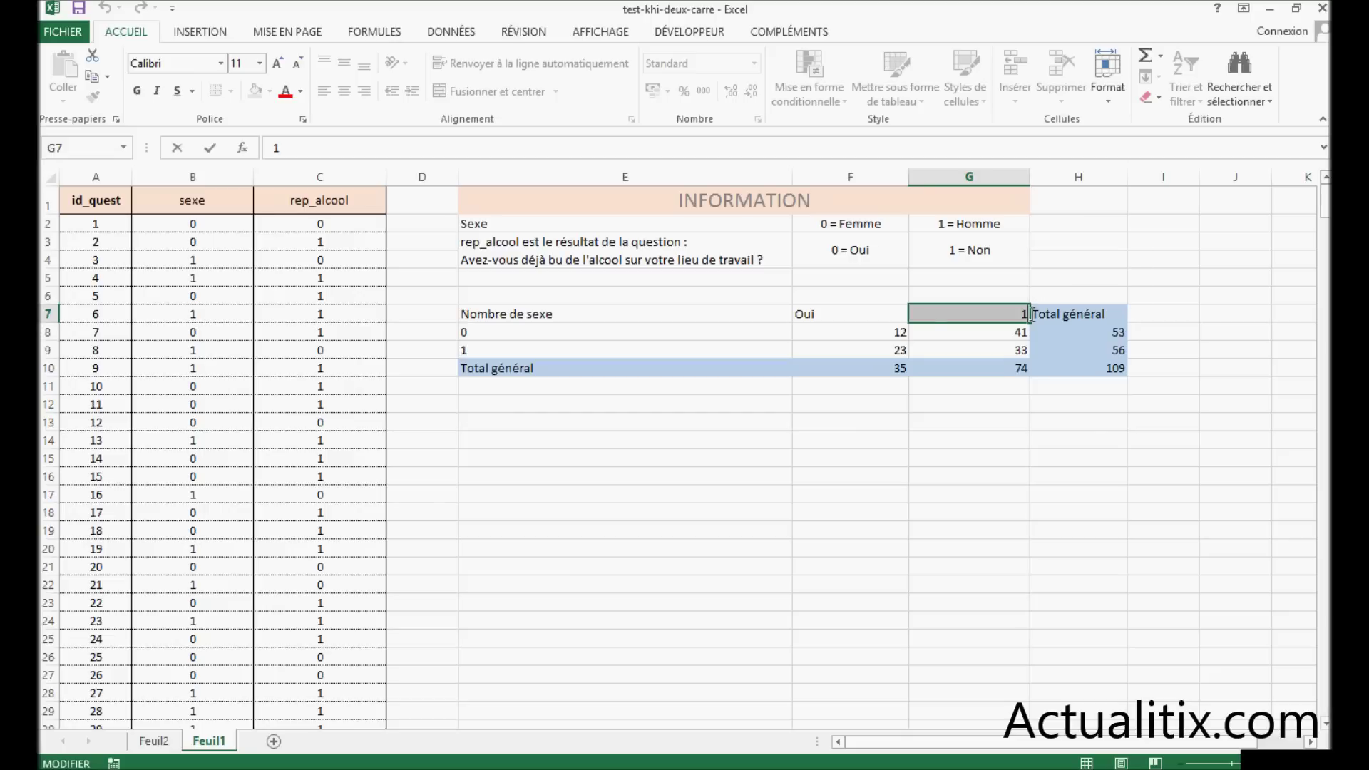
{"action": "type", "text": "Non"}
Step: Rename the row labels 0 and 1 to Femmes and Hommes
{"action": "left_click", "coordinate": [483, 333]}
{"action": "double_click", "coordinate": [483, 333]}
{"action": "left_click_drag", "start_coordinate": [484, 333], "coordinate": [458, 332]}
{"action": "key", "text": "BackSpace"}
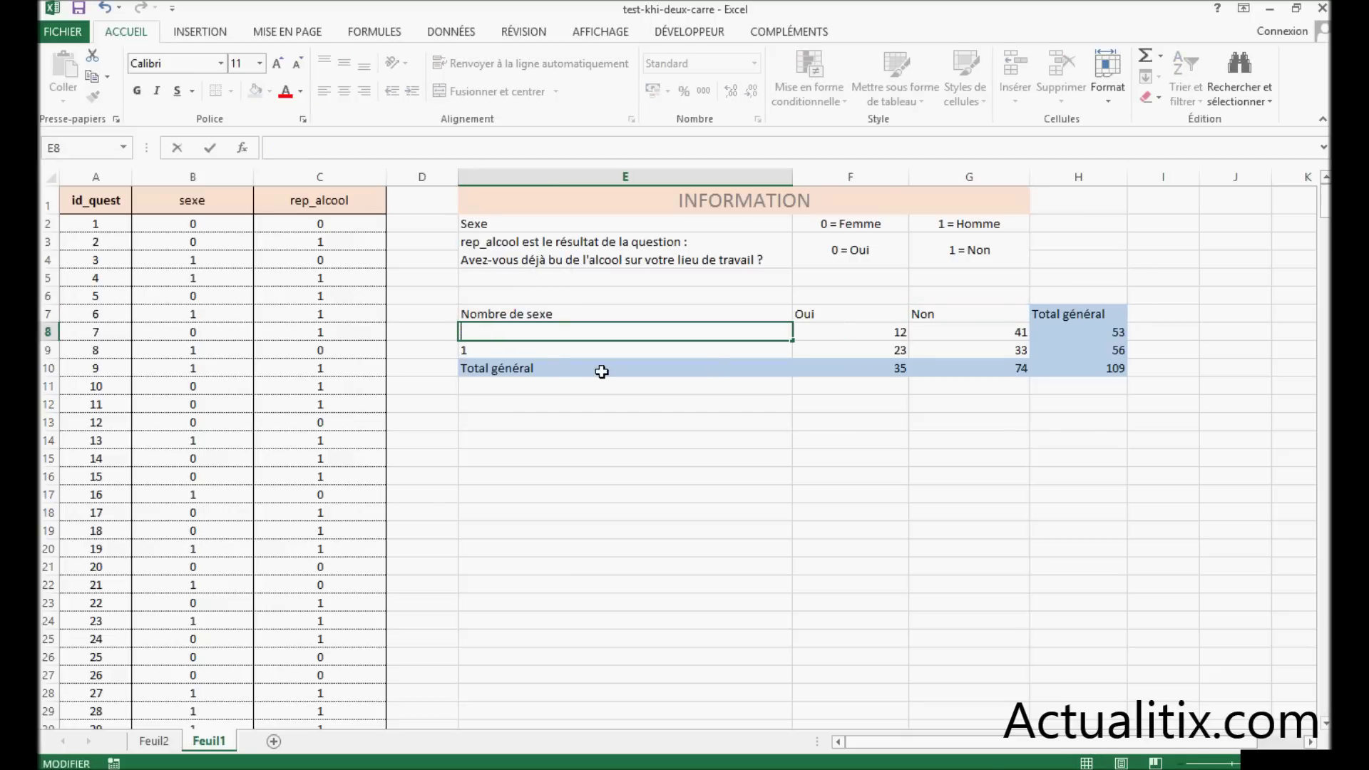
{"action": "type", "text": "Femmes"}
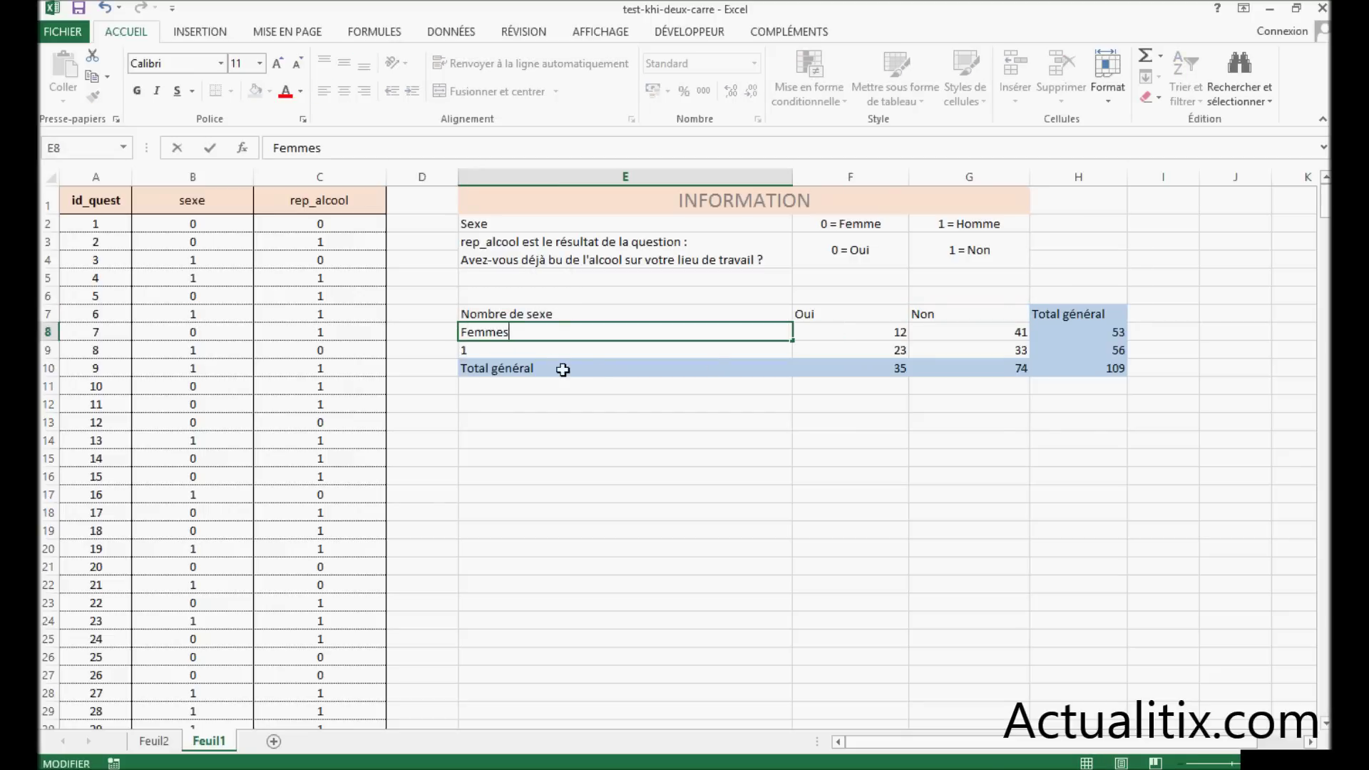
{"action": "left_click", "coordinate": [487, 348]}
{"action": "double_click", "coordinate": [487, 349]}
{"action": "left_click_drag", "start_coordinate": [460, 349], "coordinate": [546, 358]}
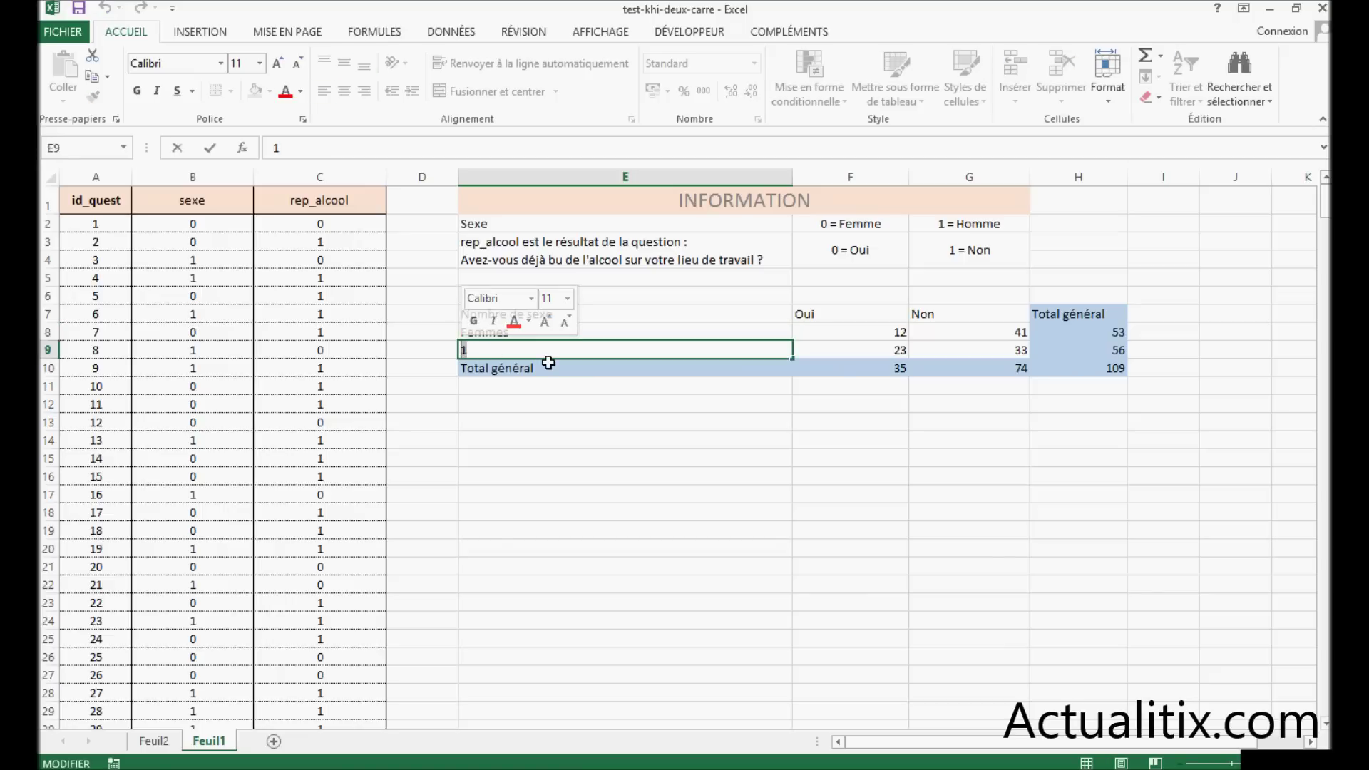
{"action": "type", "text": "Hommes"}
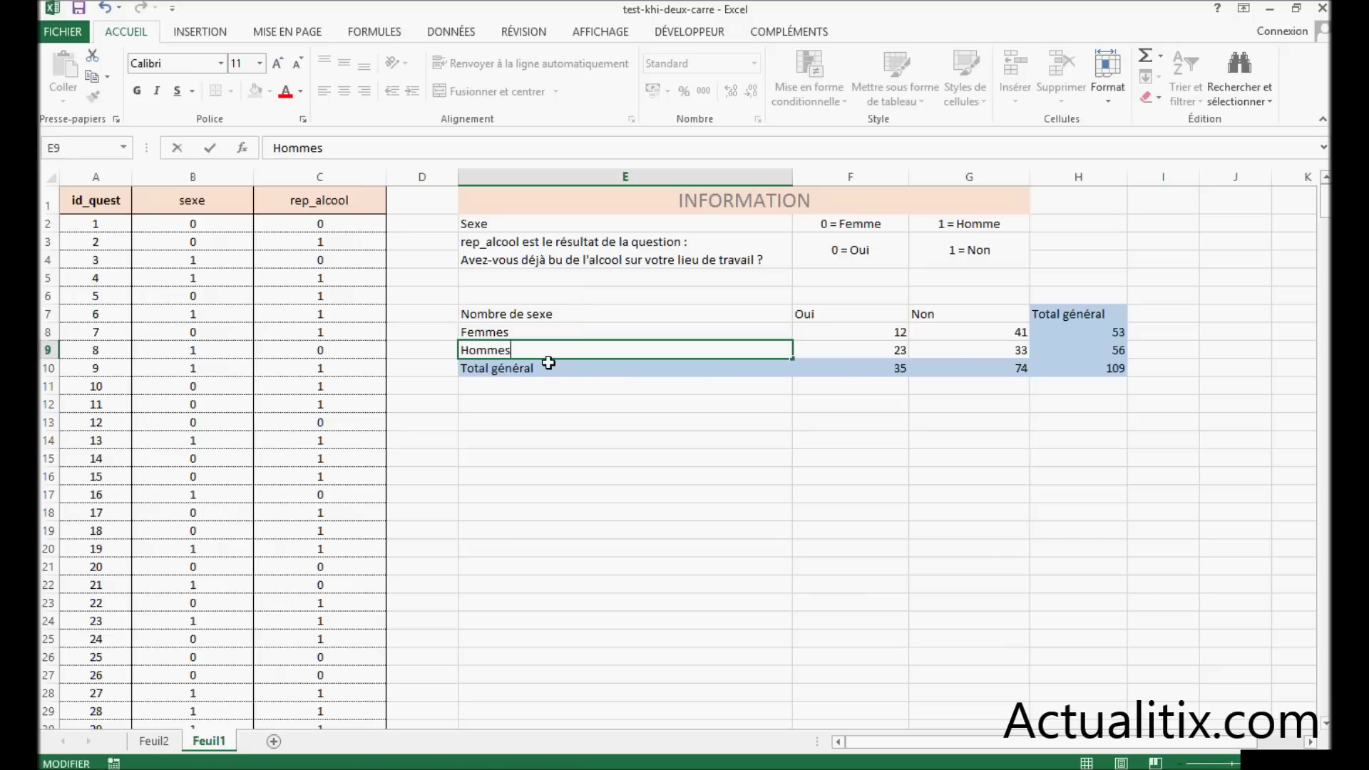
{"action": "left_click", "coordinate": [567, 399]}
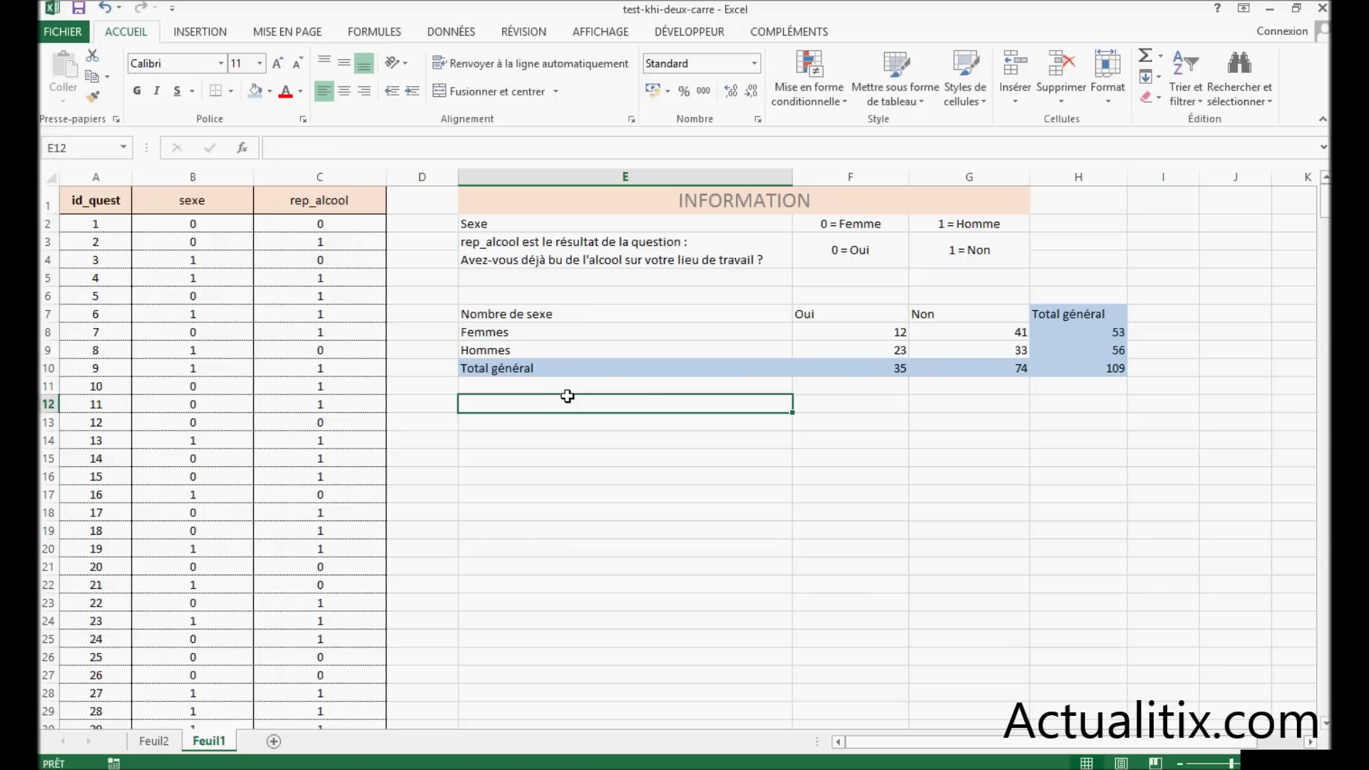
{"action": "left_click", "coordinate": [847, 385]}
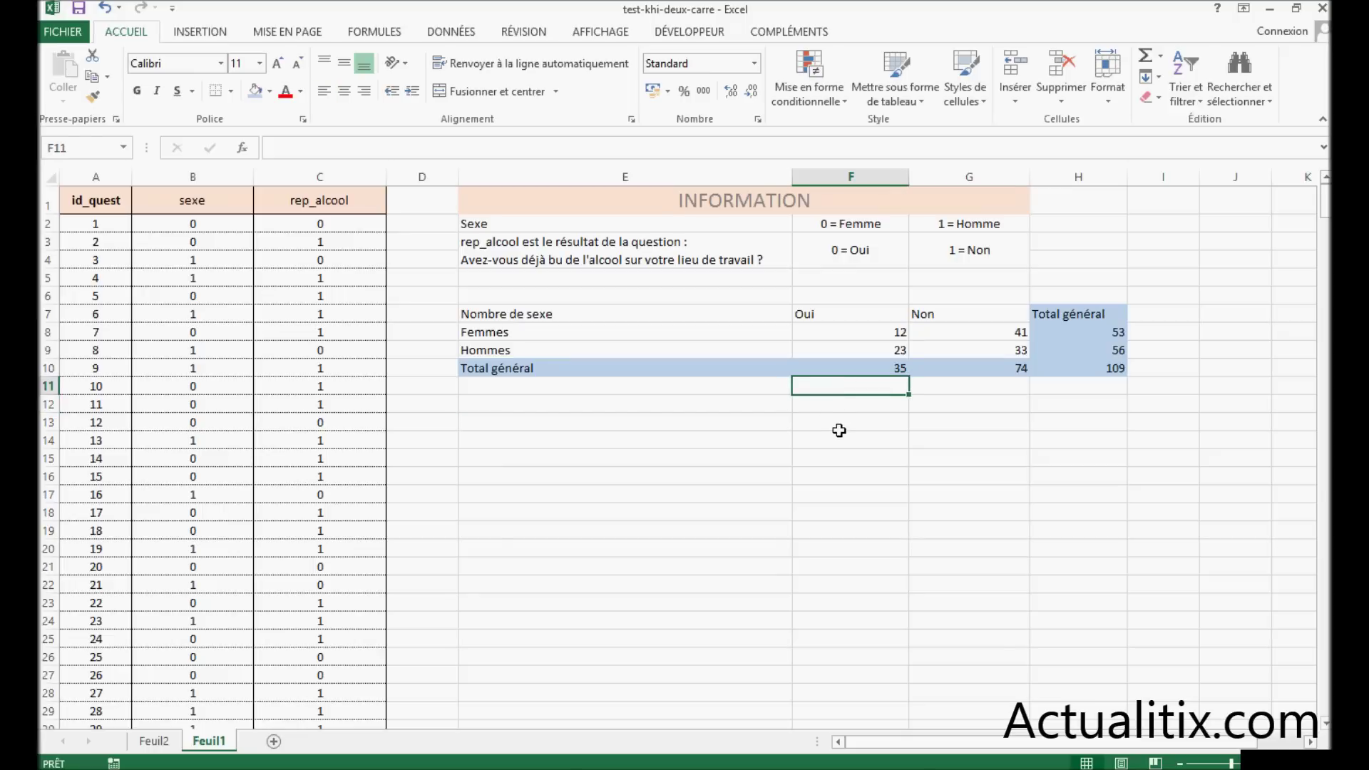
Step: Enter =F10/$H10 in F11 and fill it to G11, giving 0,321100917 and 0,678899083
{"action": "type", "text": "="}
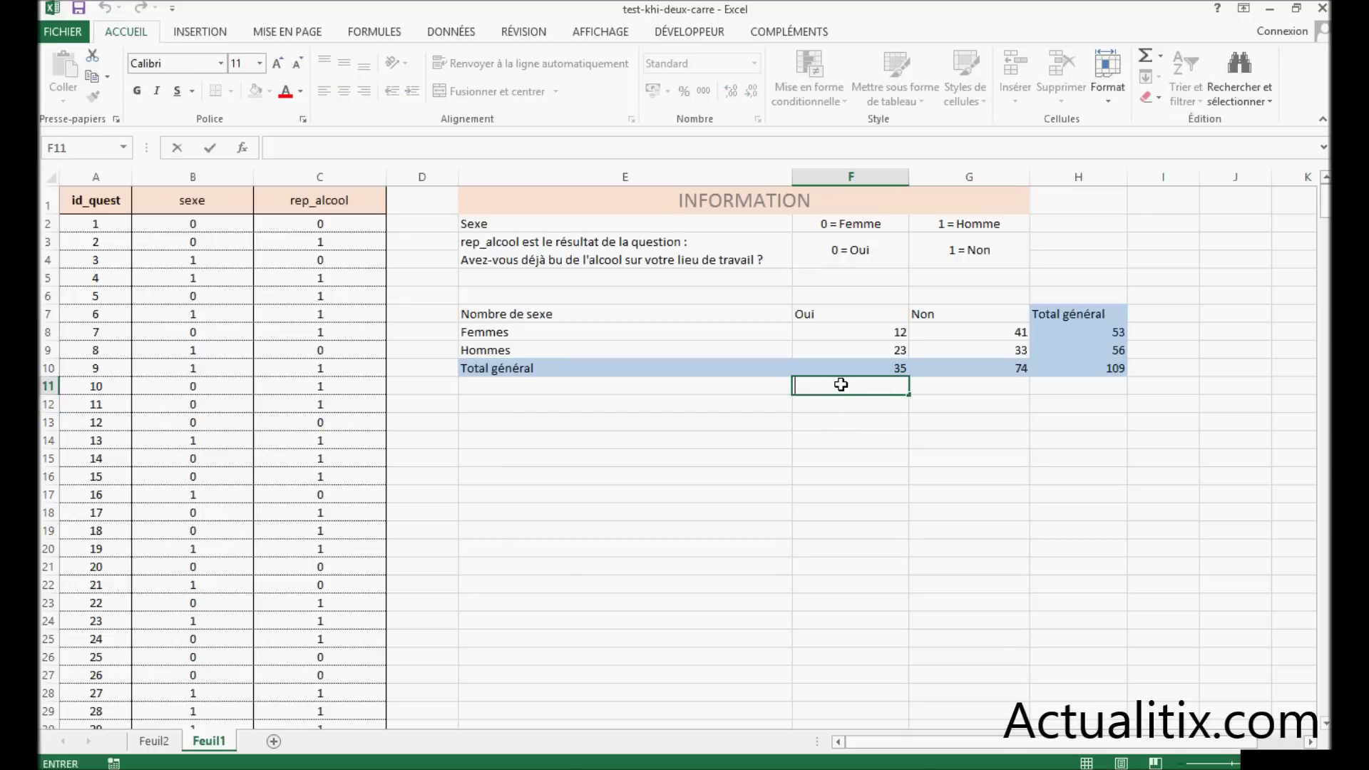
{"action": "type", "text": "="}
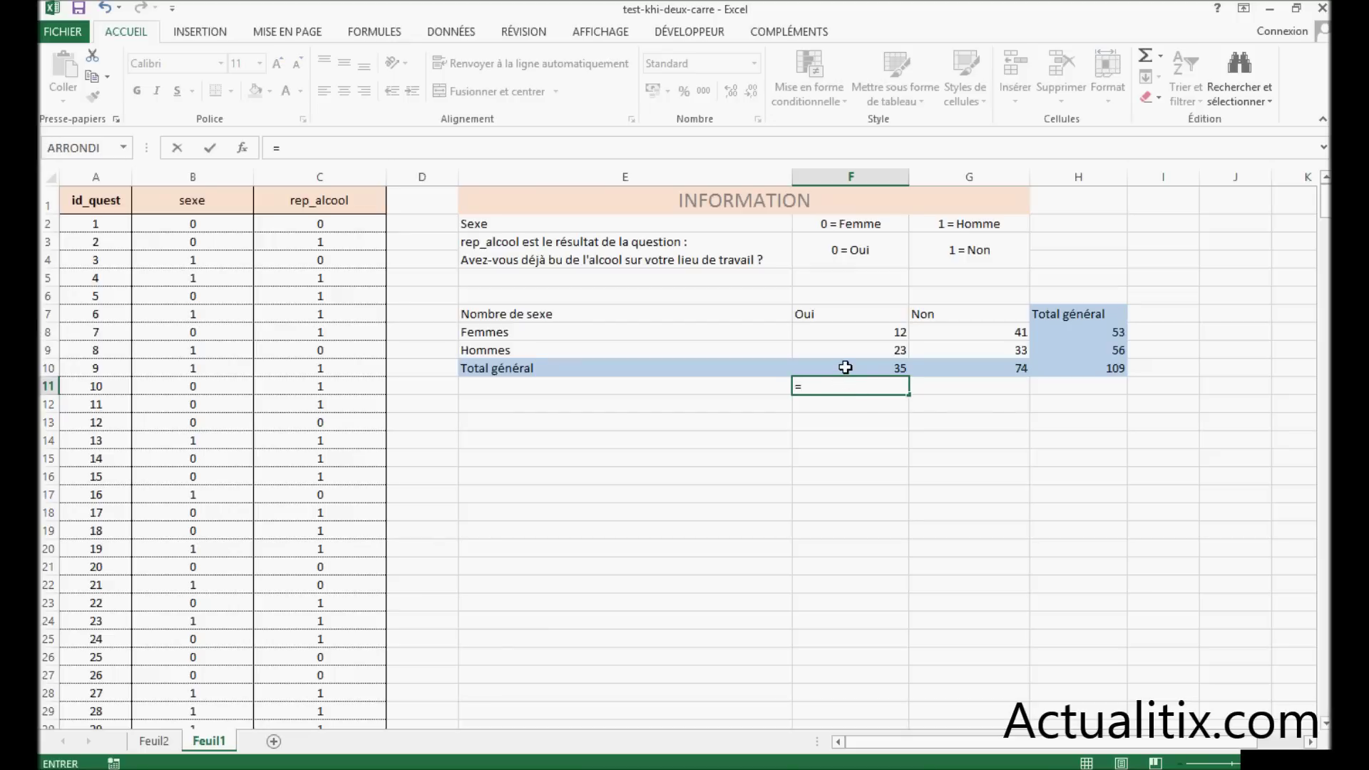
{"action": "left_click", "coordinate": [845, 368]}
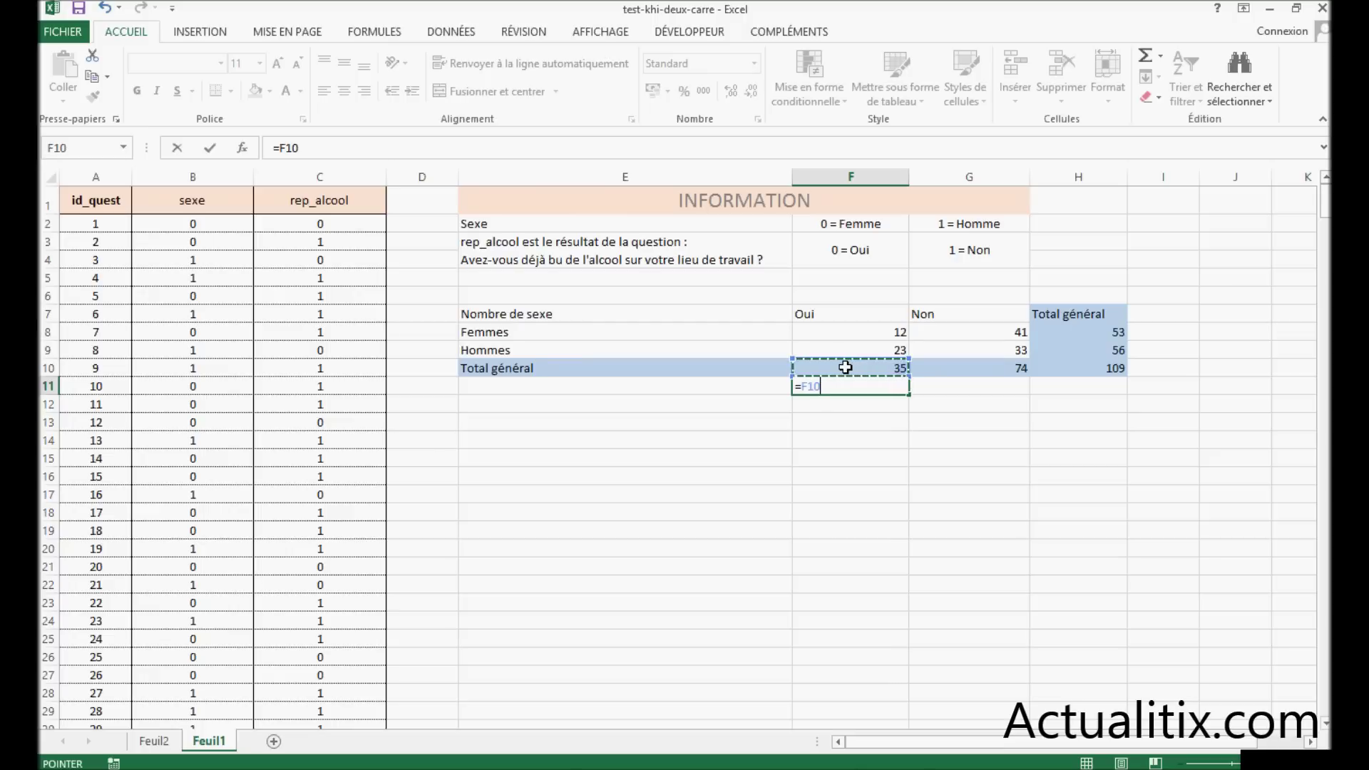
{"action": "type", "text": "/"}
{"action": "type", "text": "$"}
{"action": "type", "text": "H10"}
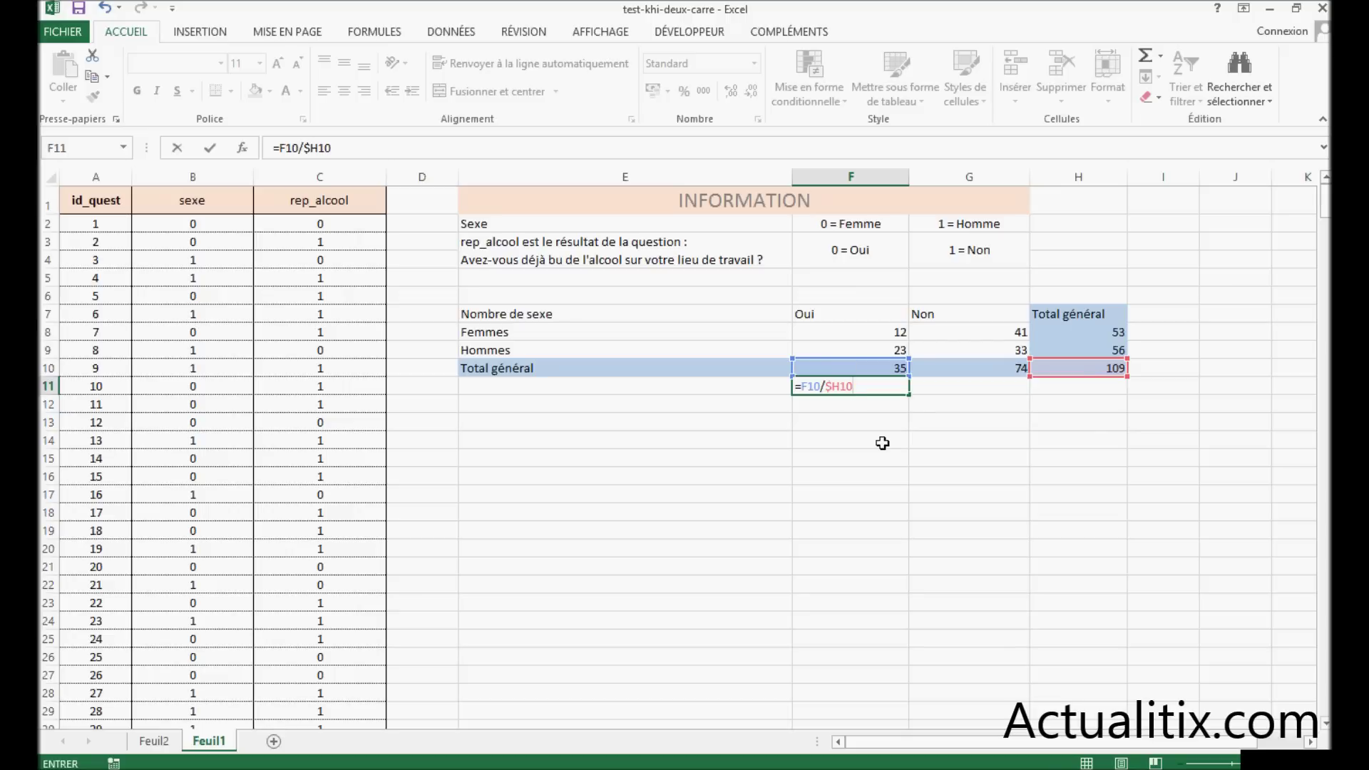
{"action": "key", "text": "Return"}
{"action": "left_click", "coordinate": [876, 383]}
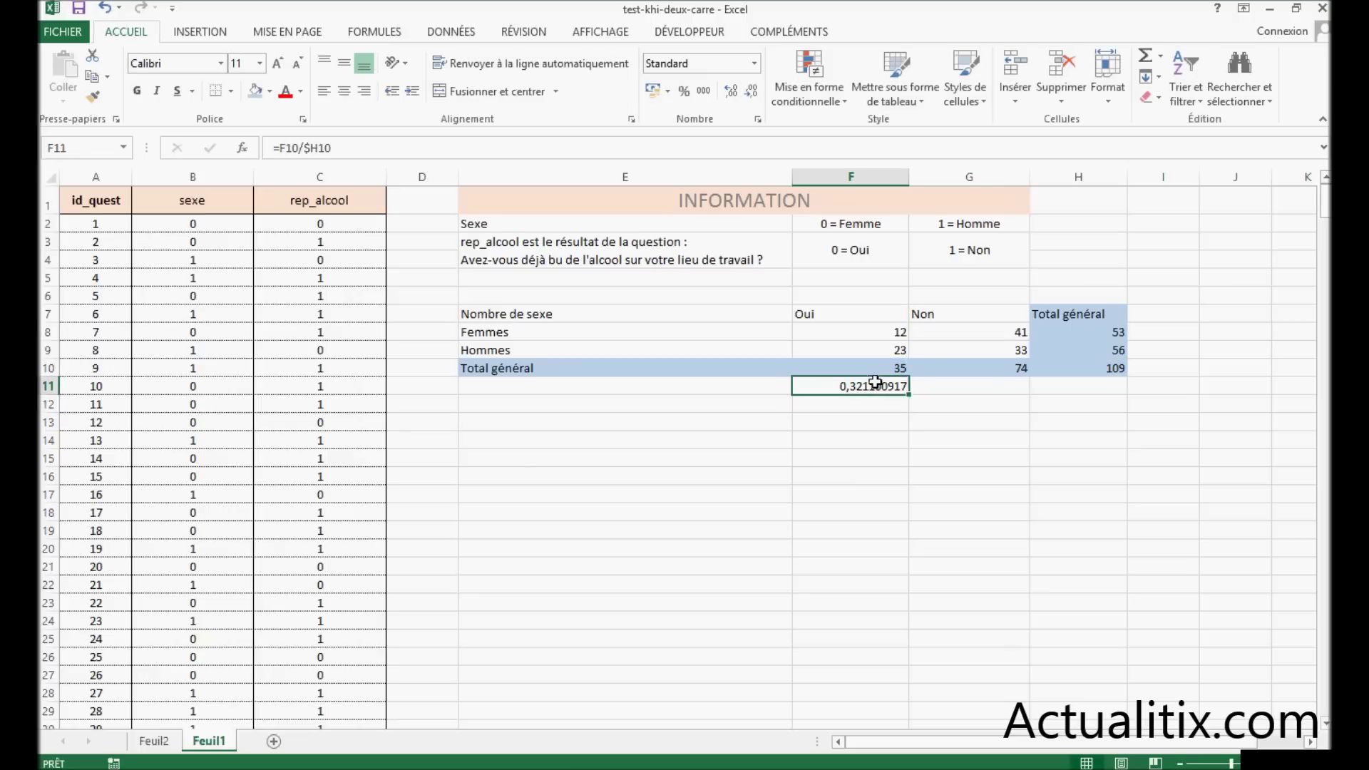
{"action": "left_click_drag", "start_coordinate": [908, 394], "coordinate": [1006, 390]}
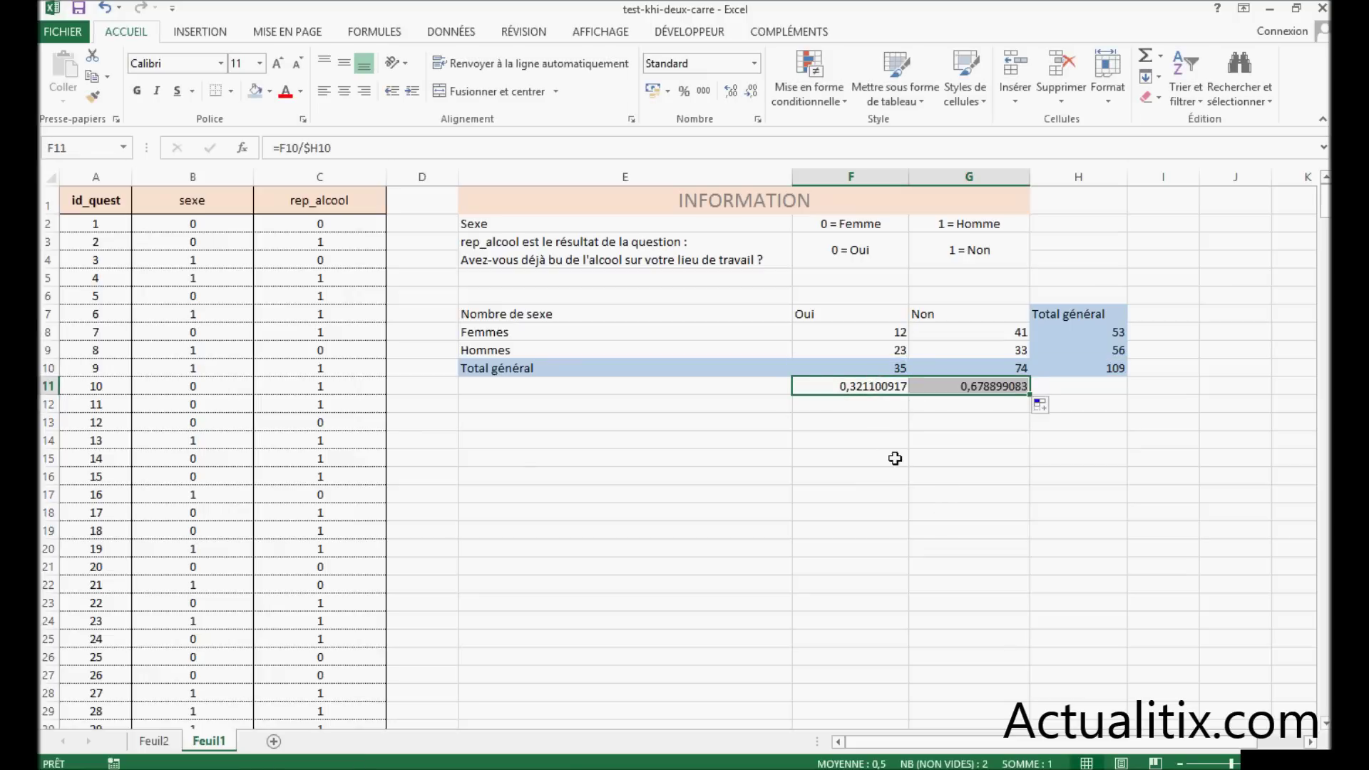
{"action": "left_click", "coordinate": [753, 64]}
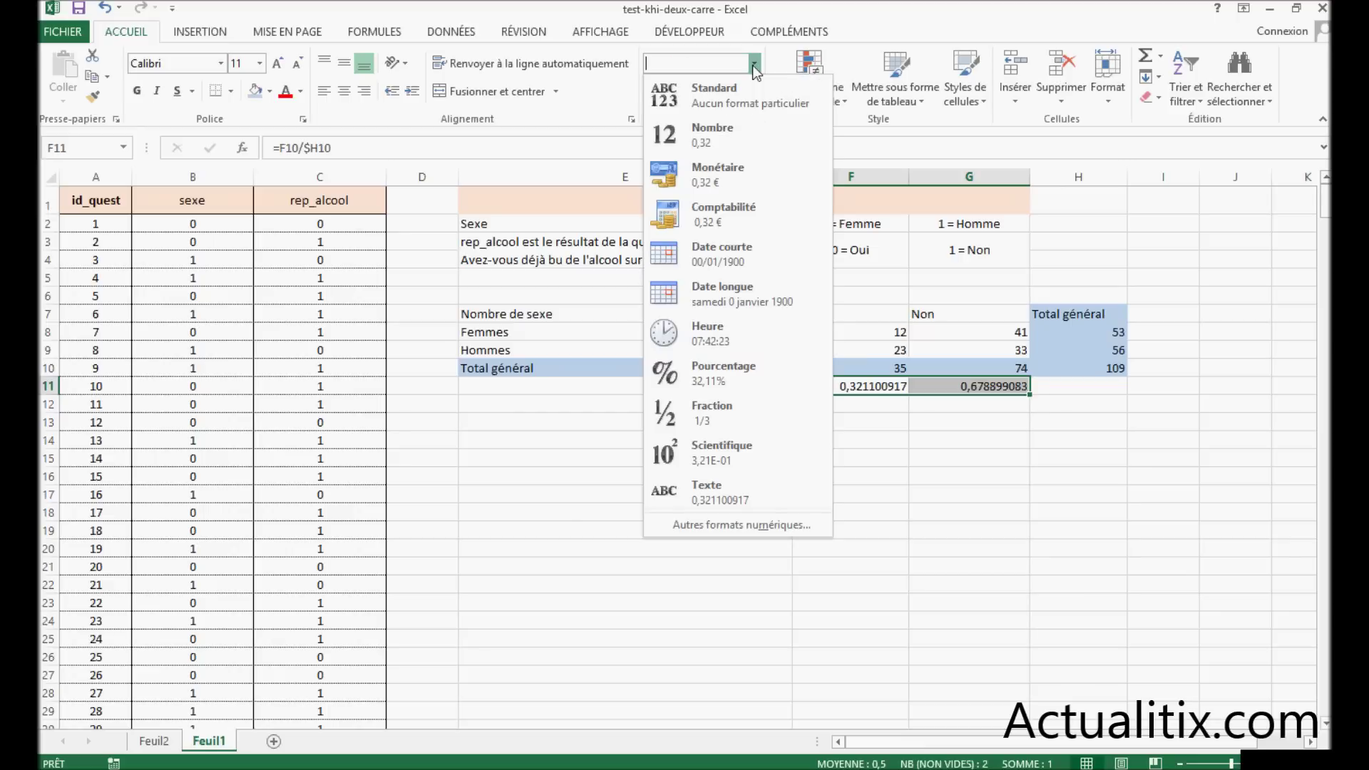
Step: Format F11:G11 as percentages with one decimal, showing 32,1% and 67,9%
{"action": "left_click", "coordinate": [702, 376]}
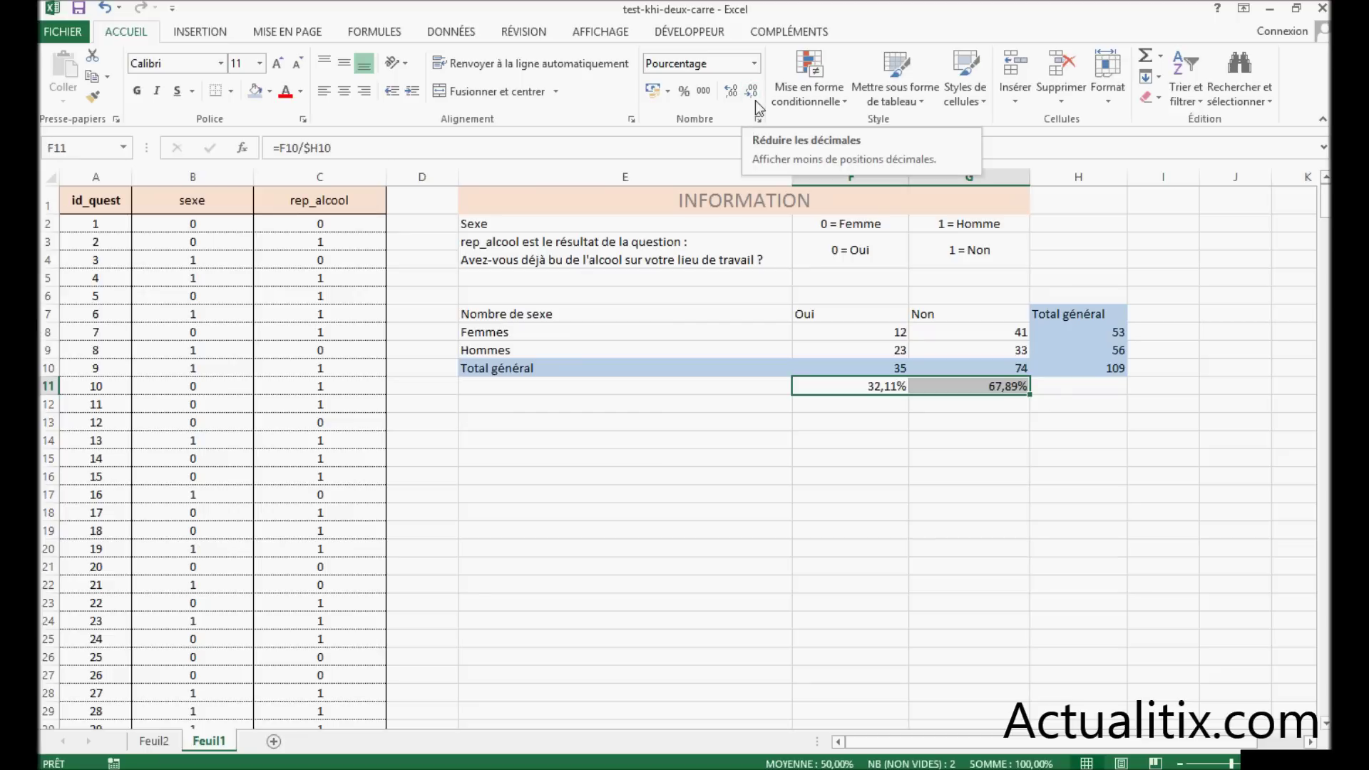
{"action": "left_click", "coordinate": [753, 92]}
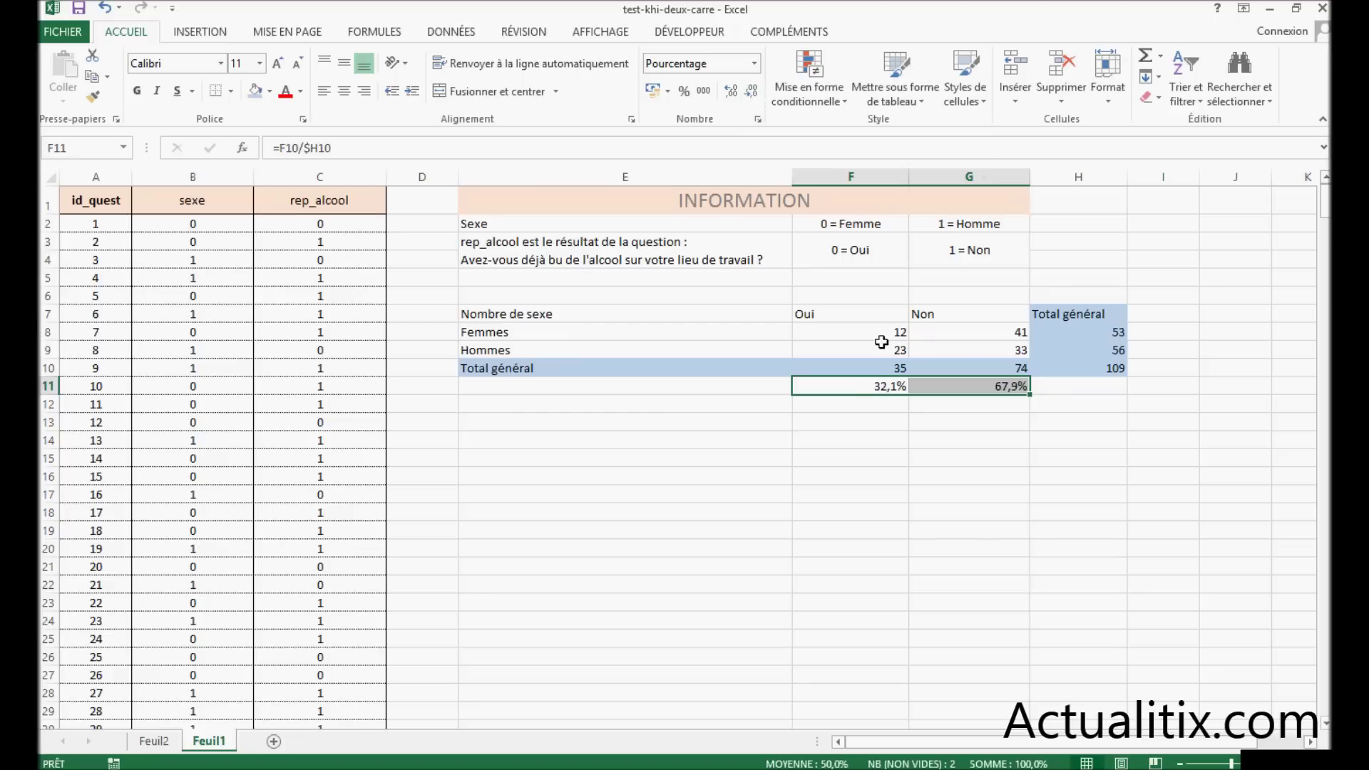
{"action": "left_click", "coordinate": [982, 471]}
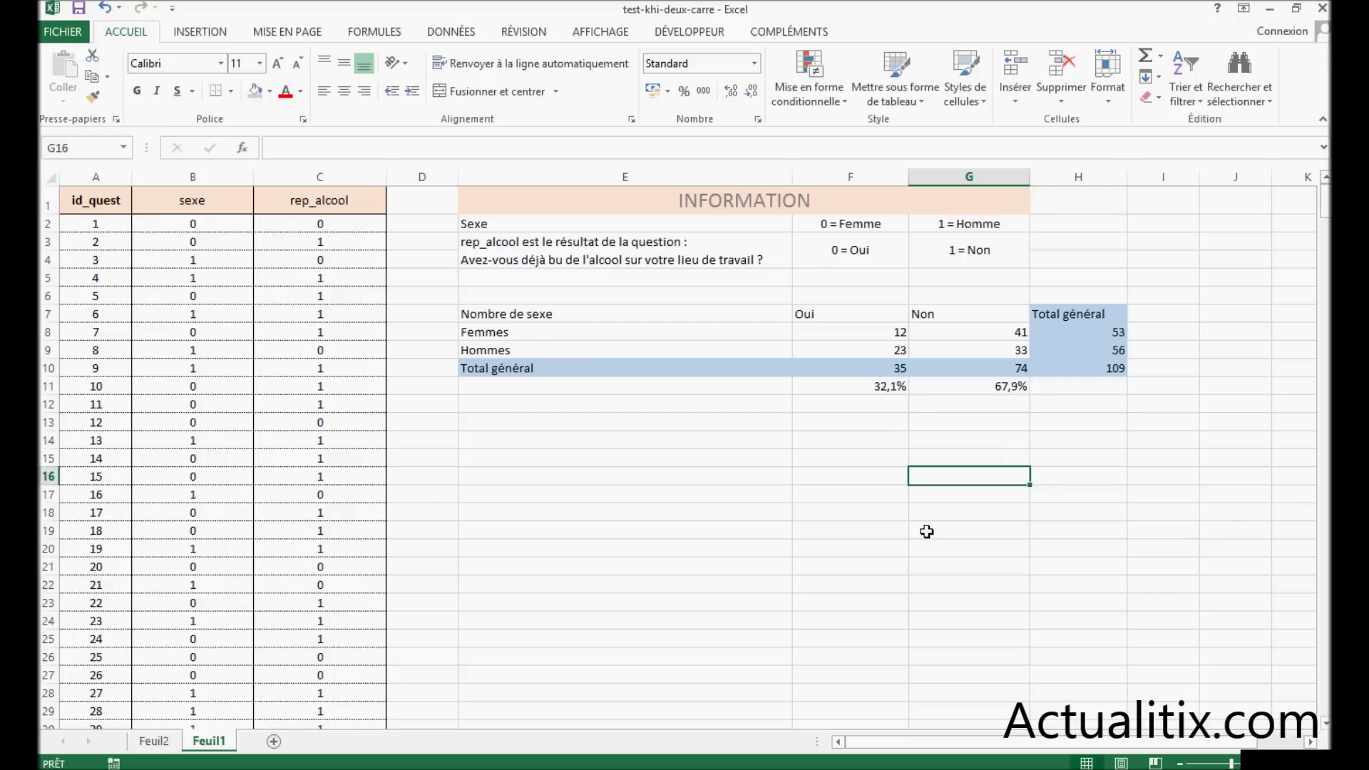
Step: Copy the labelled counts table and paste a duplicate at E13
{"action": "mouse_move", "coordinate": [524, 319]}
{"action": "left_mouse_down"}
{"action": "mouse_move", "coordinate": [1036, 345]}
{"action": "mouse_move", "coordinate": [1034, 367]}
{"action": "left_mouse_up"}
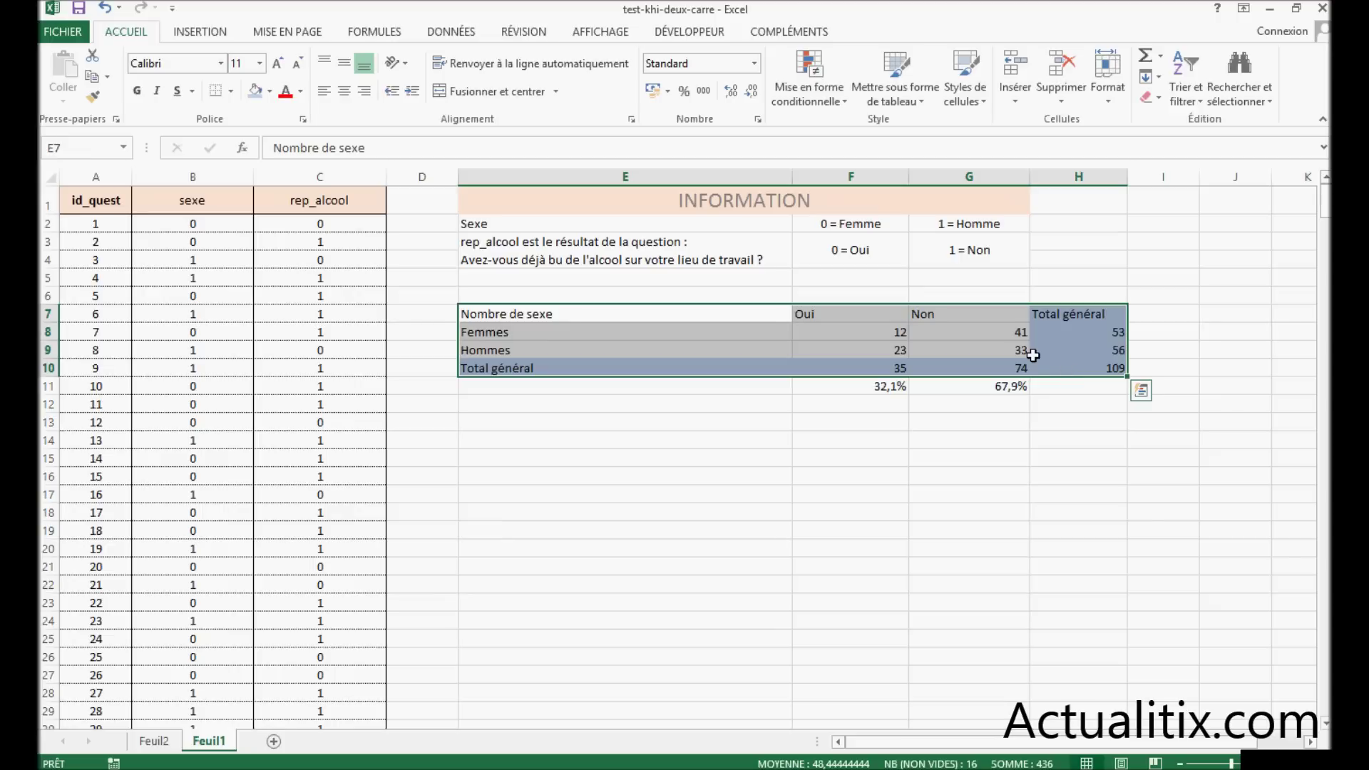
{"action": "right_click", "coordinate": [1058, 351]}
{"action": "left_click", "coordinate": [1076, 377]}
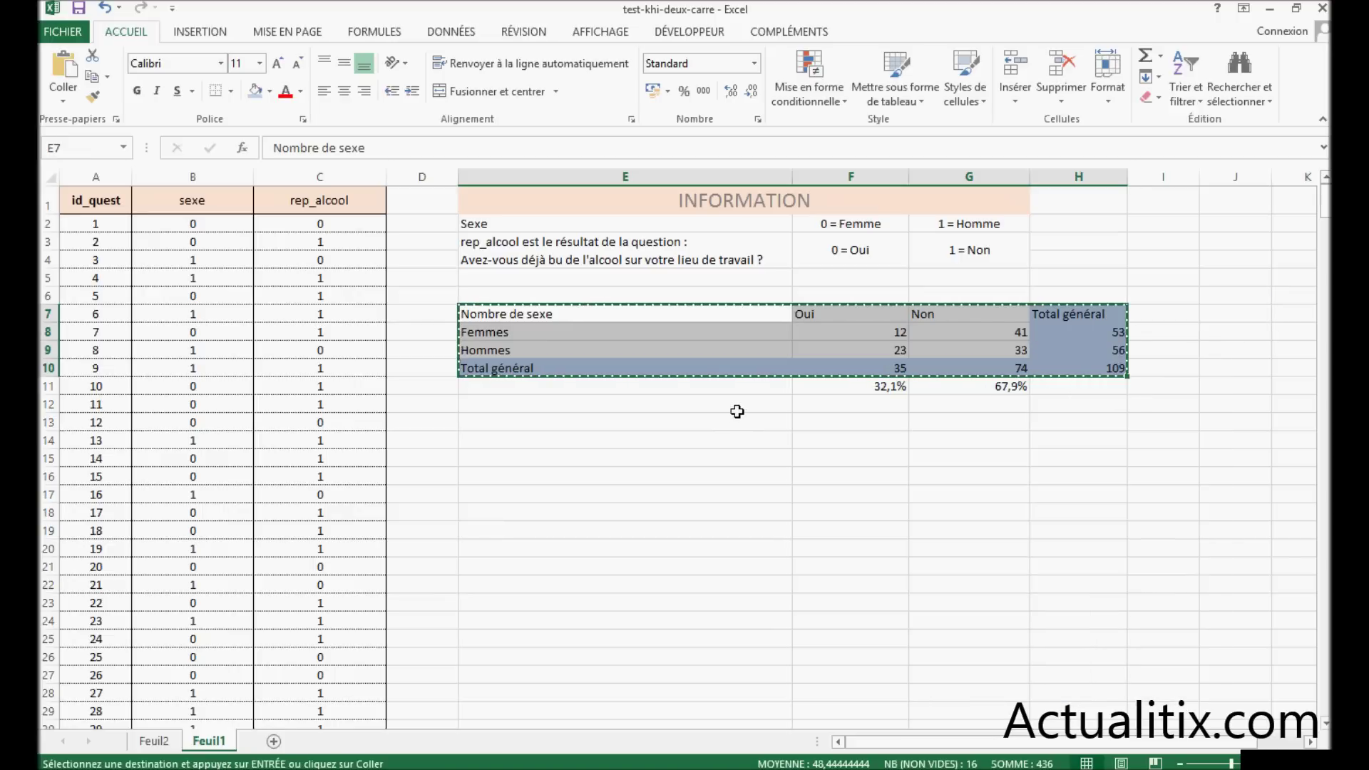
{"action": "left_click", "coordinate": [497, 421]}
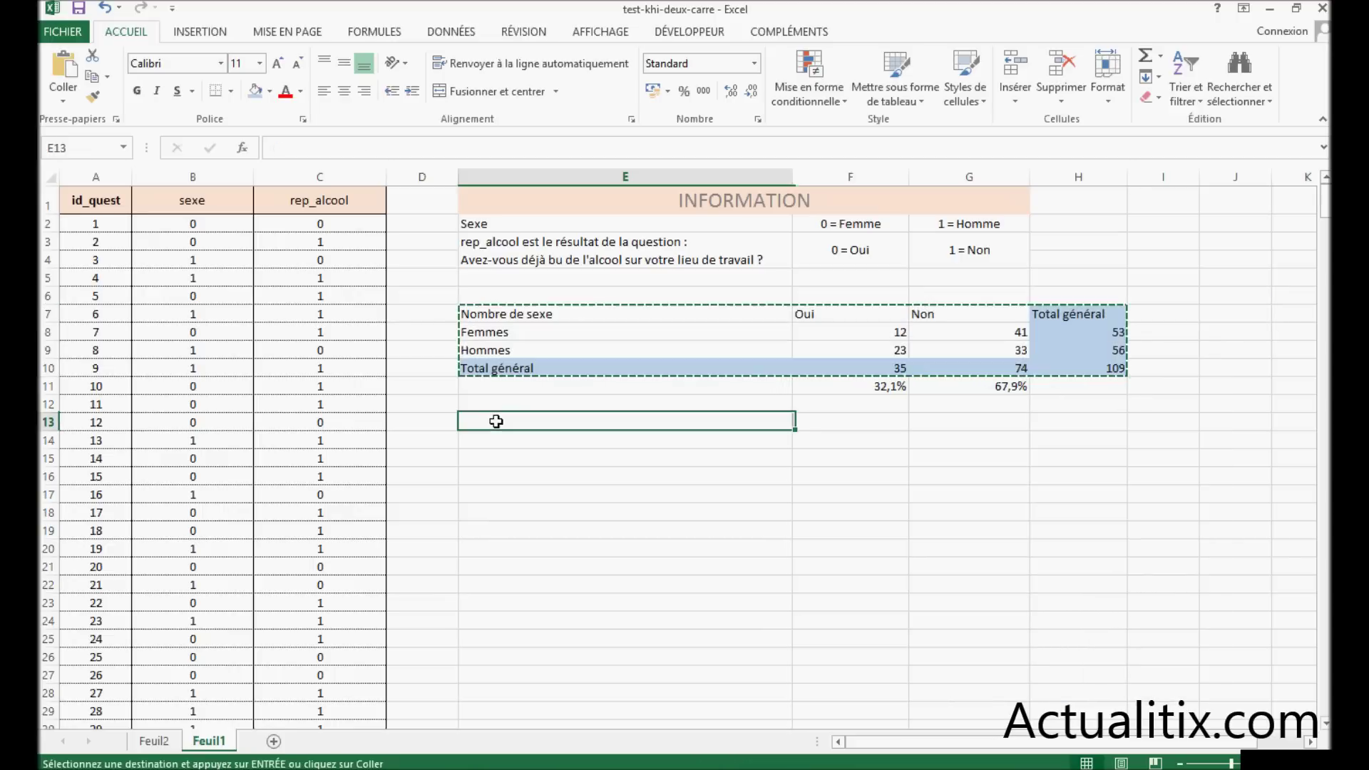
{"action": "right_click", "coordinate": [496, 421]}
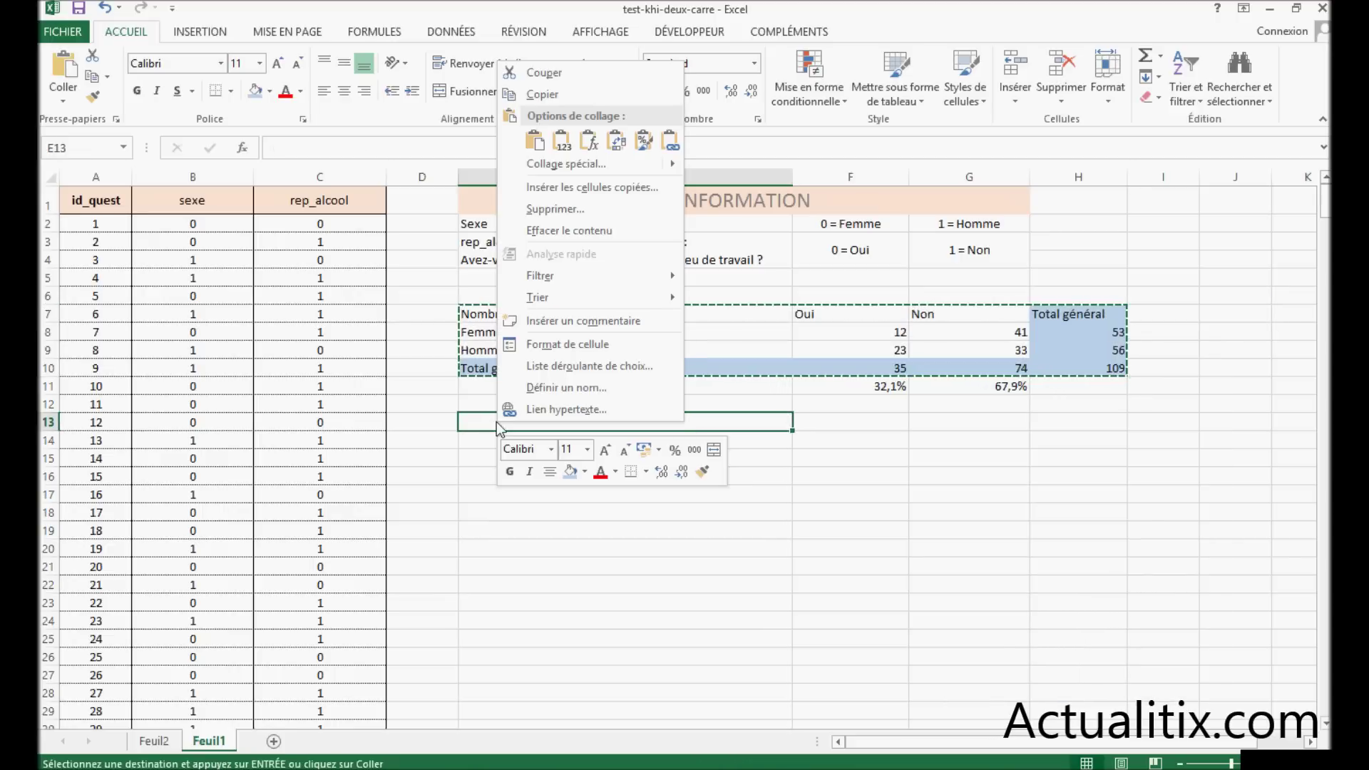
{"action": "left_click", "coordinate": [535, 141]}
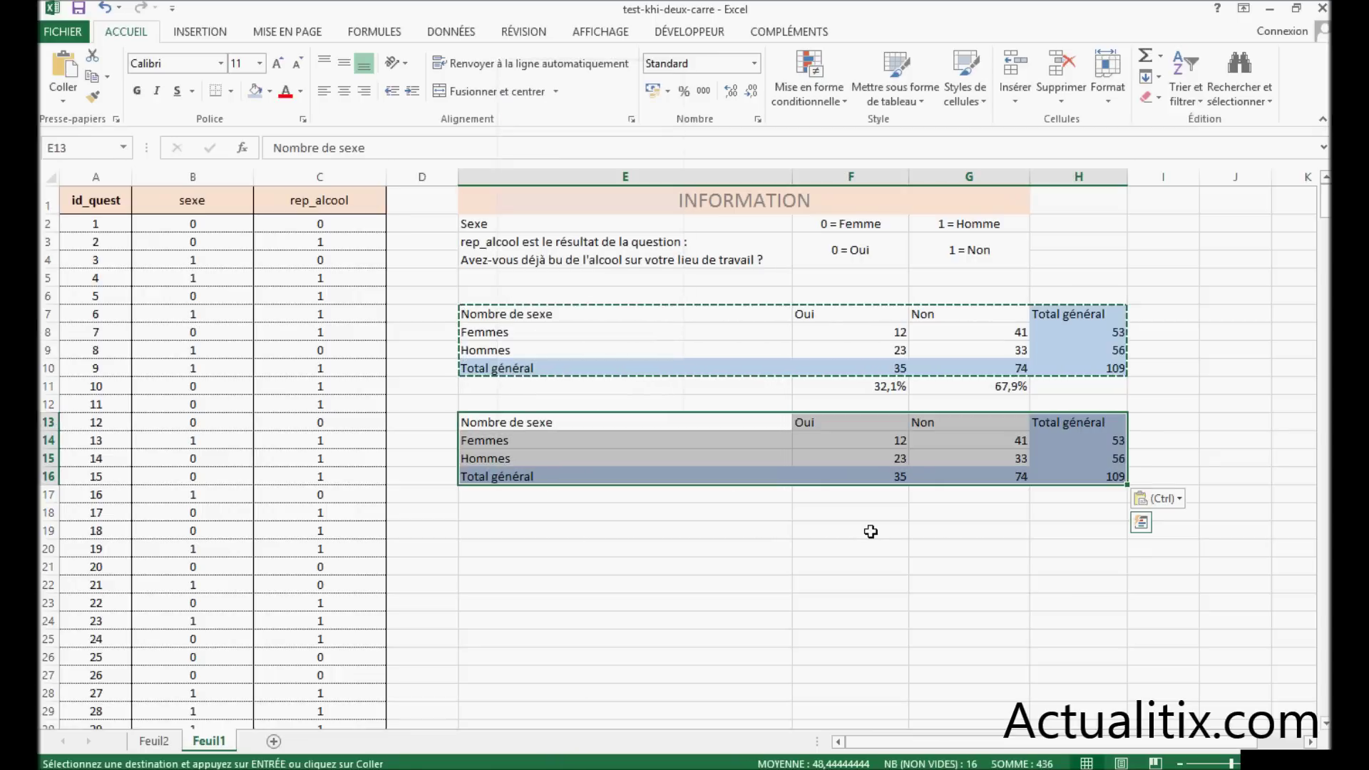
{"action": "left_click", "coordinate": [542, 513]}
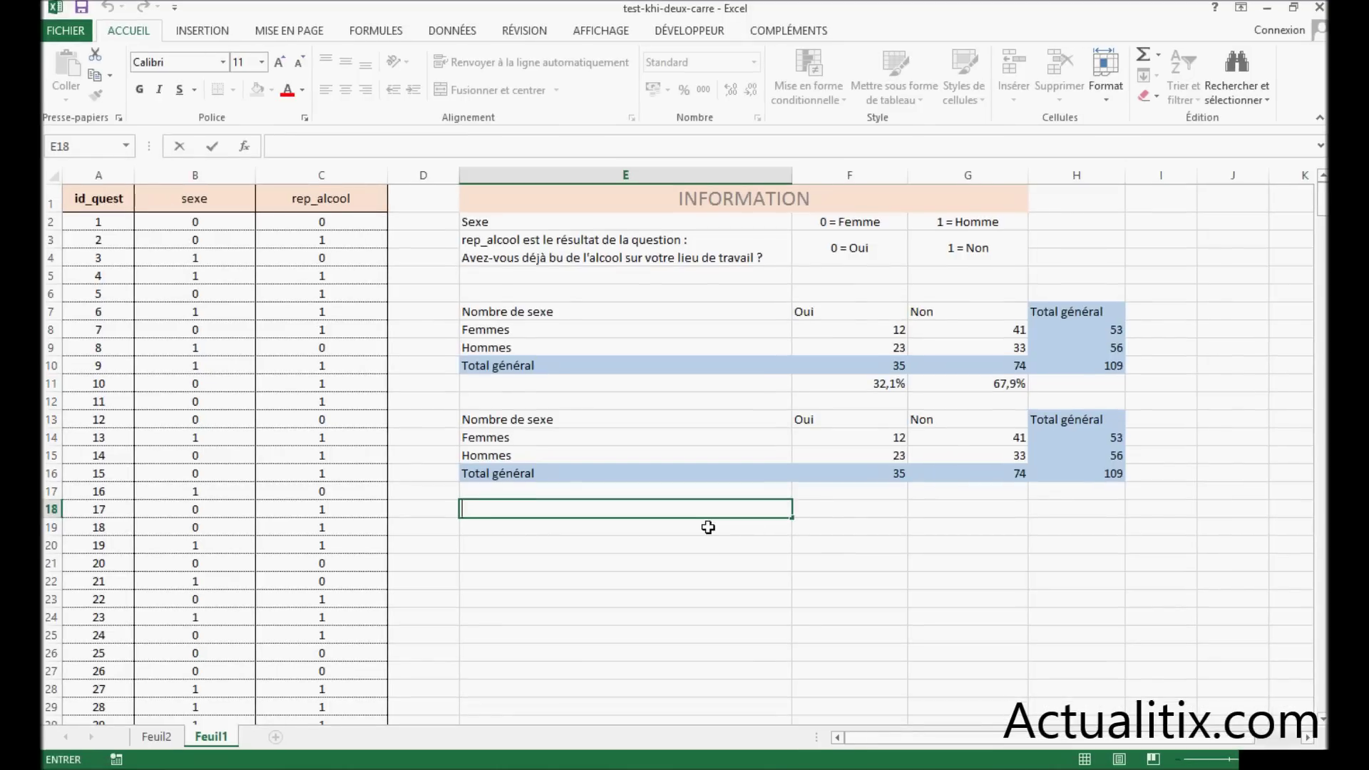
{"action": "left_click", "coordinate": [821, 439]}
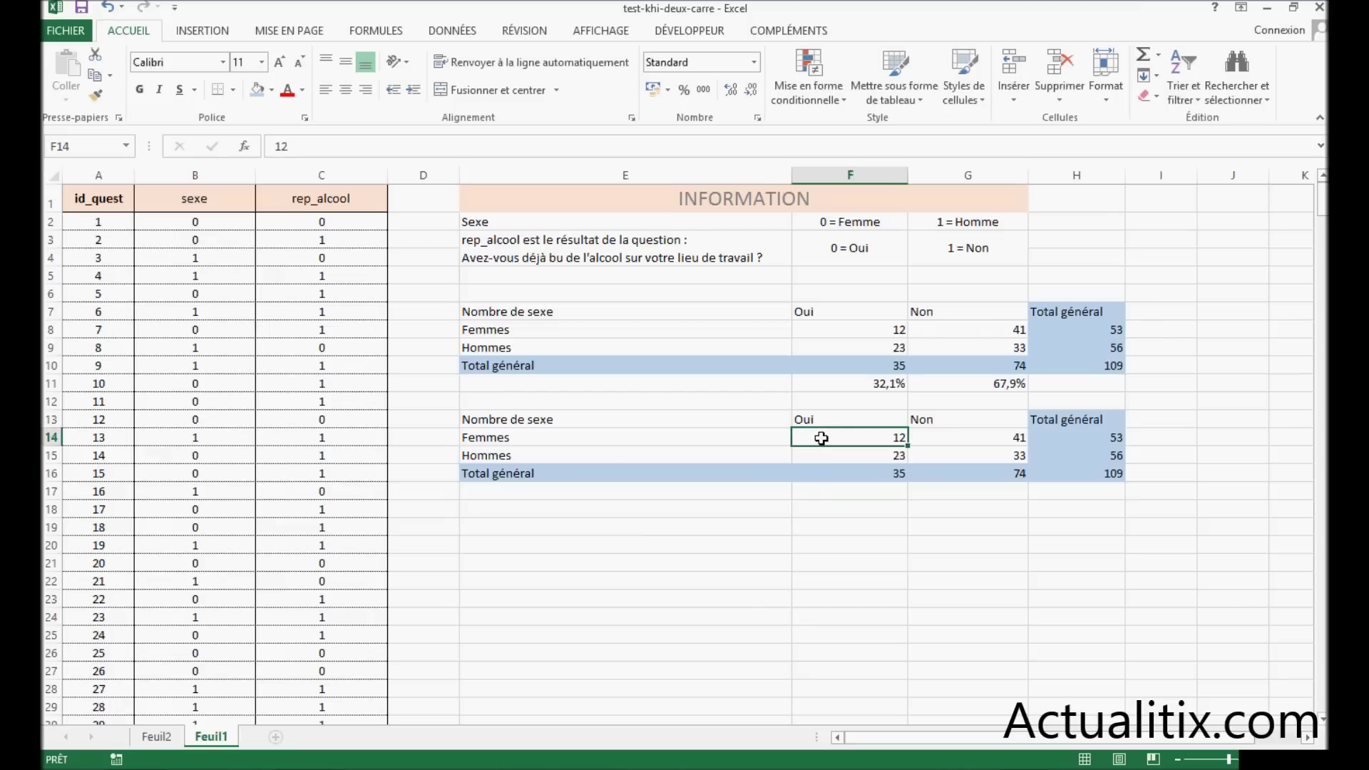
Step: Enter =F$11*$H8 in F14 and fill it to G14 and row 15, giving 17,01834862 first
{"action": "double_click", "coordinate": [821, 439]}
{"action": "left_click_drag", "start_coordinate": [820, 437], "coordinate": [918, 439]}
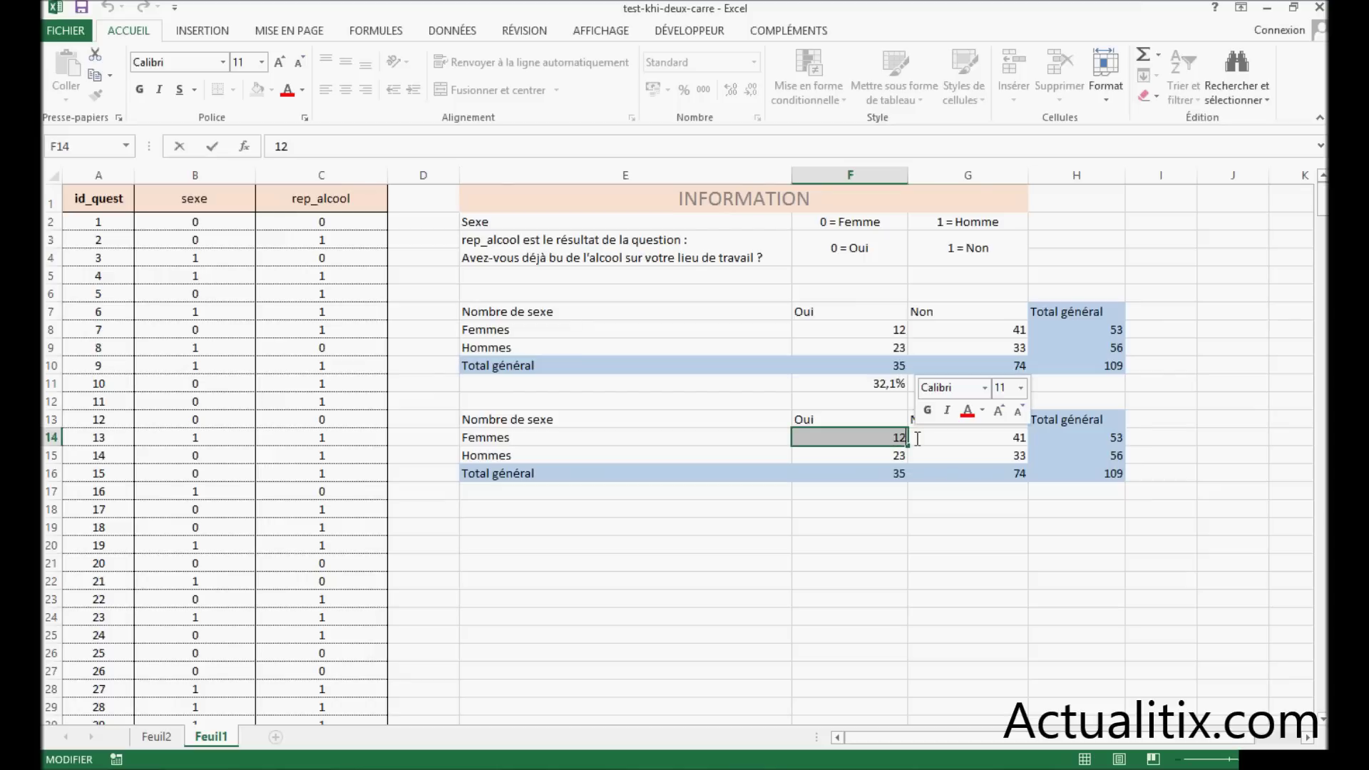
{"action": "type", "text": "="}
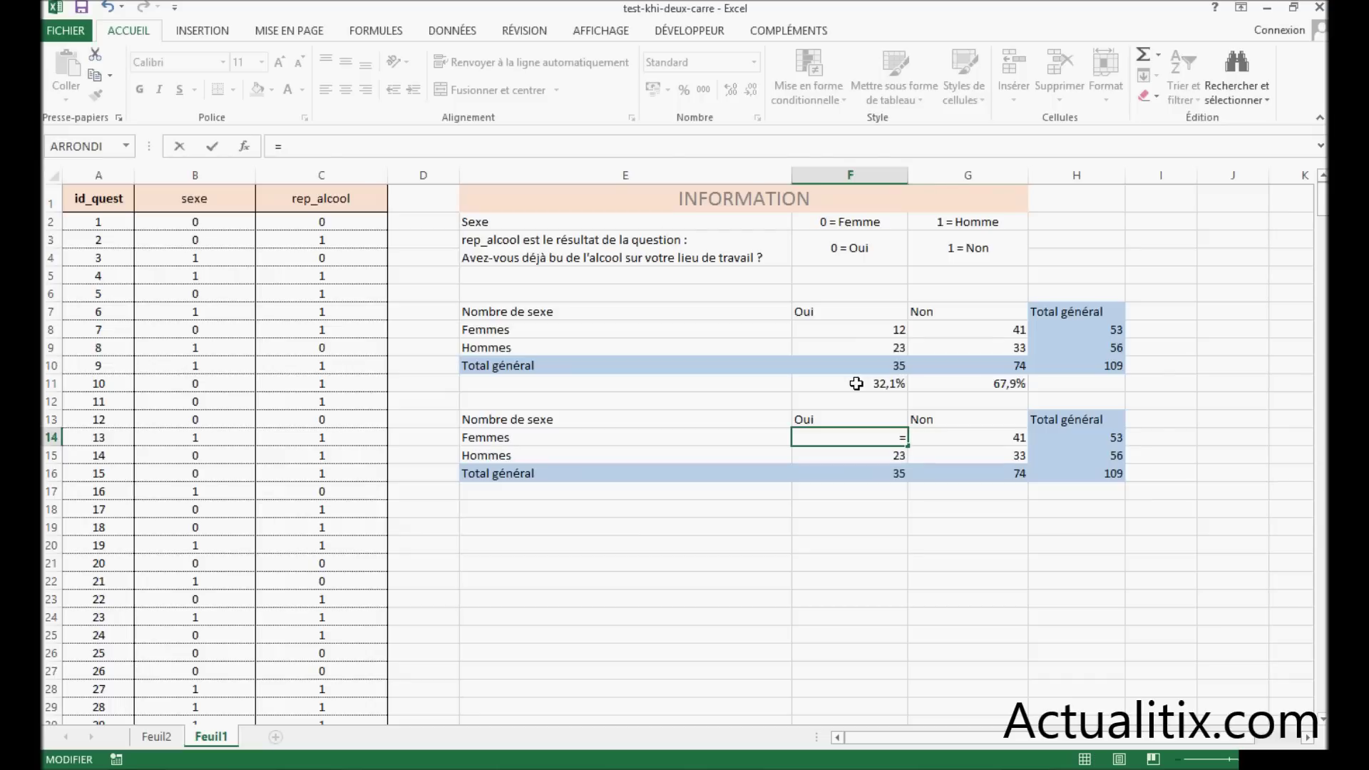
{"action": "type", "text": "F$"}
{"action": "type", "text": "11*"}
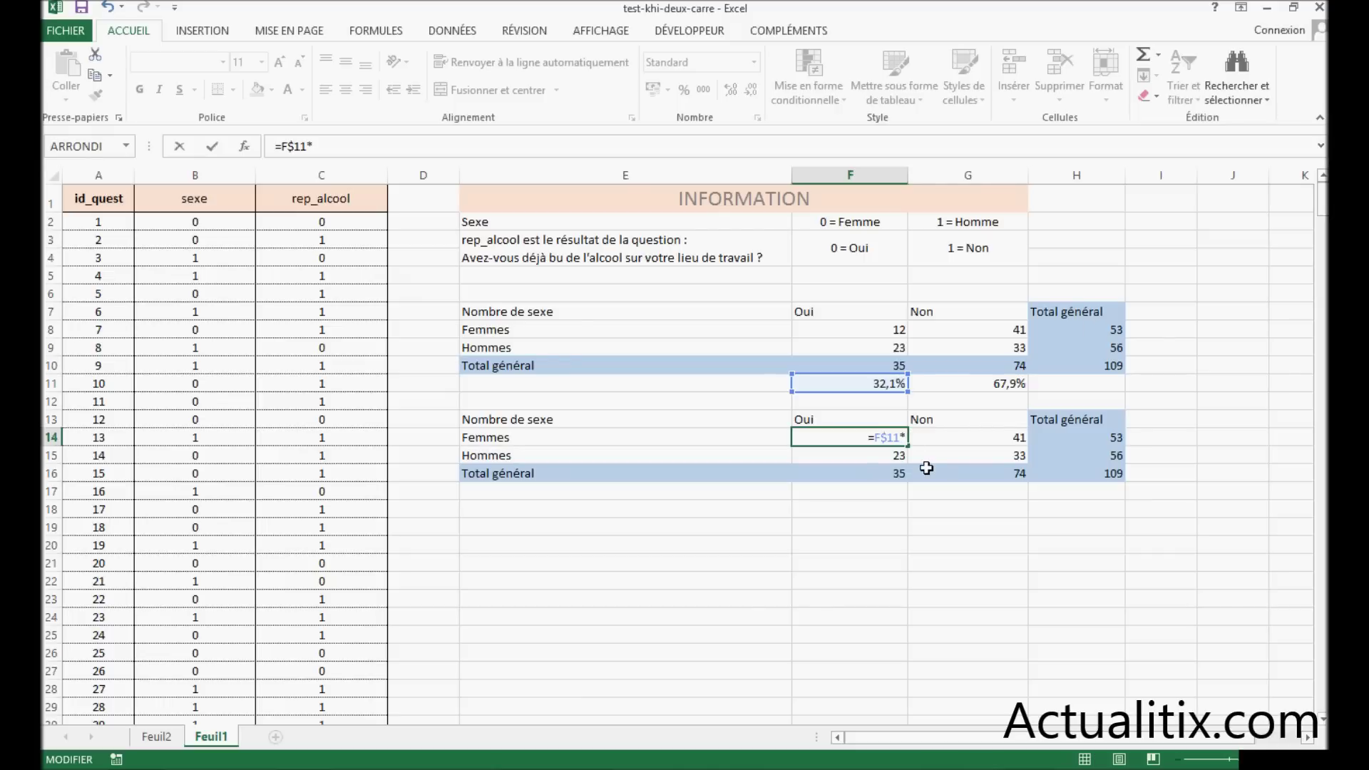
{"action": "type", "text": "$H8"}
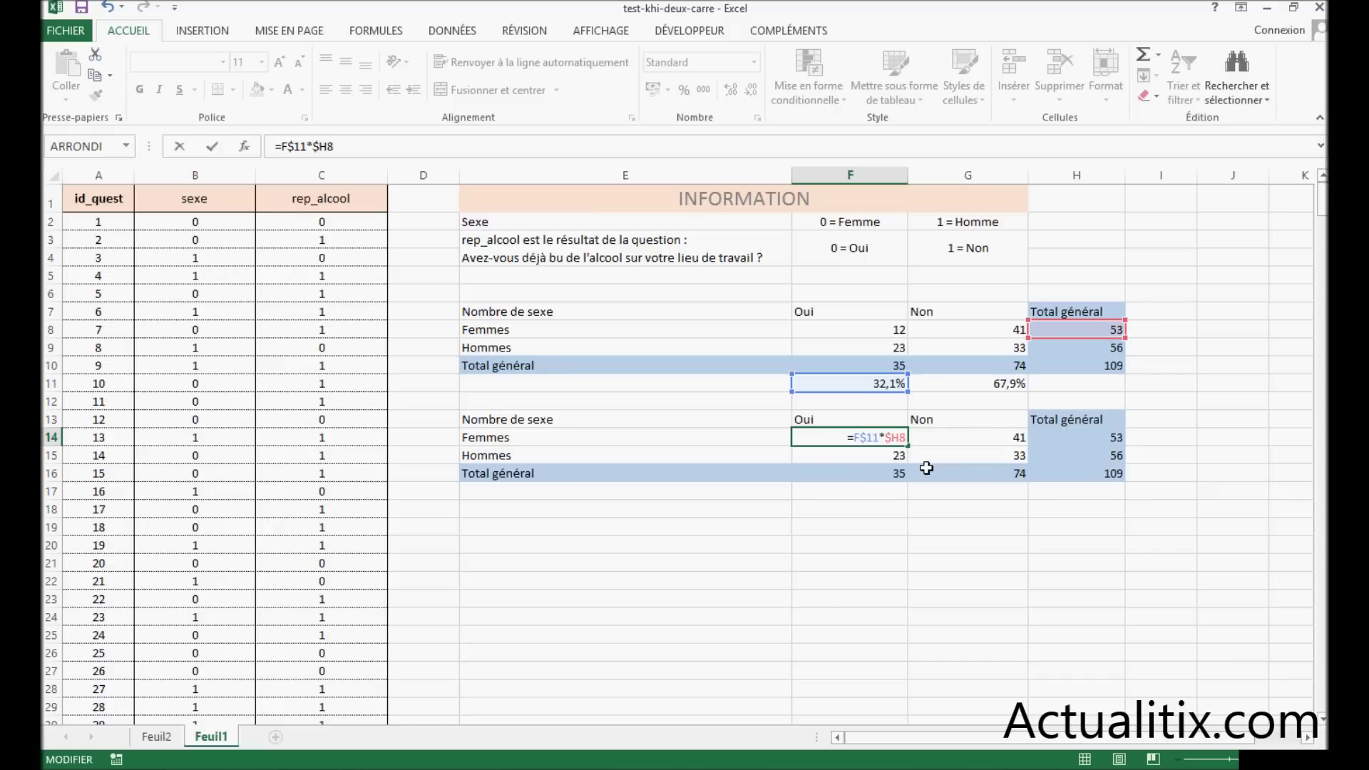
{"action": "key", "text": "Return"}
{"action": "left_click", "coordinate": [895, 438]}
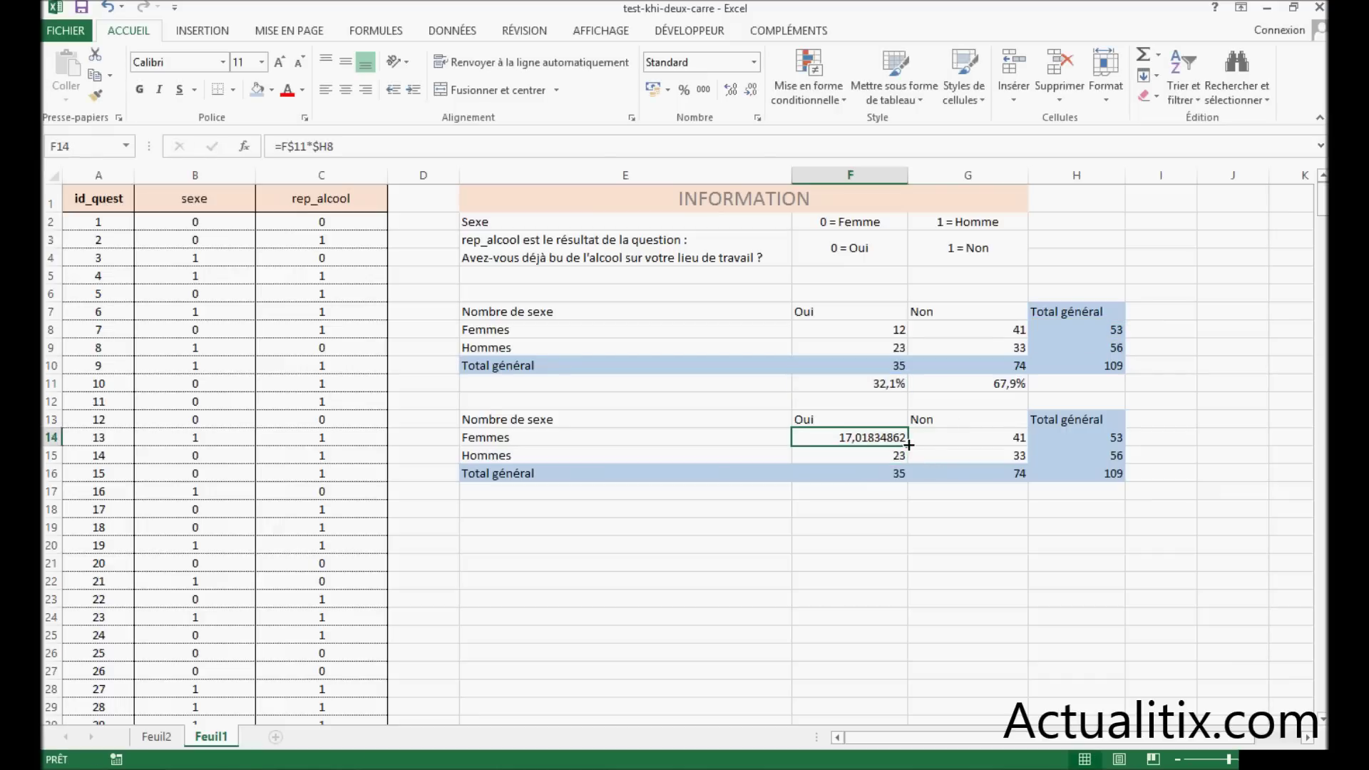
{"action": "left_click_drag", "start_coordinate": [972, 439], "coordinate": [970, 440]}
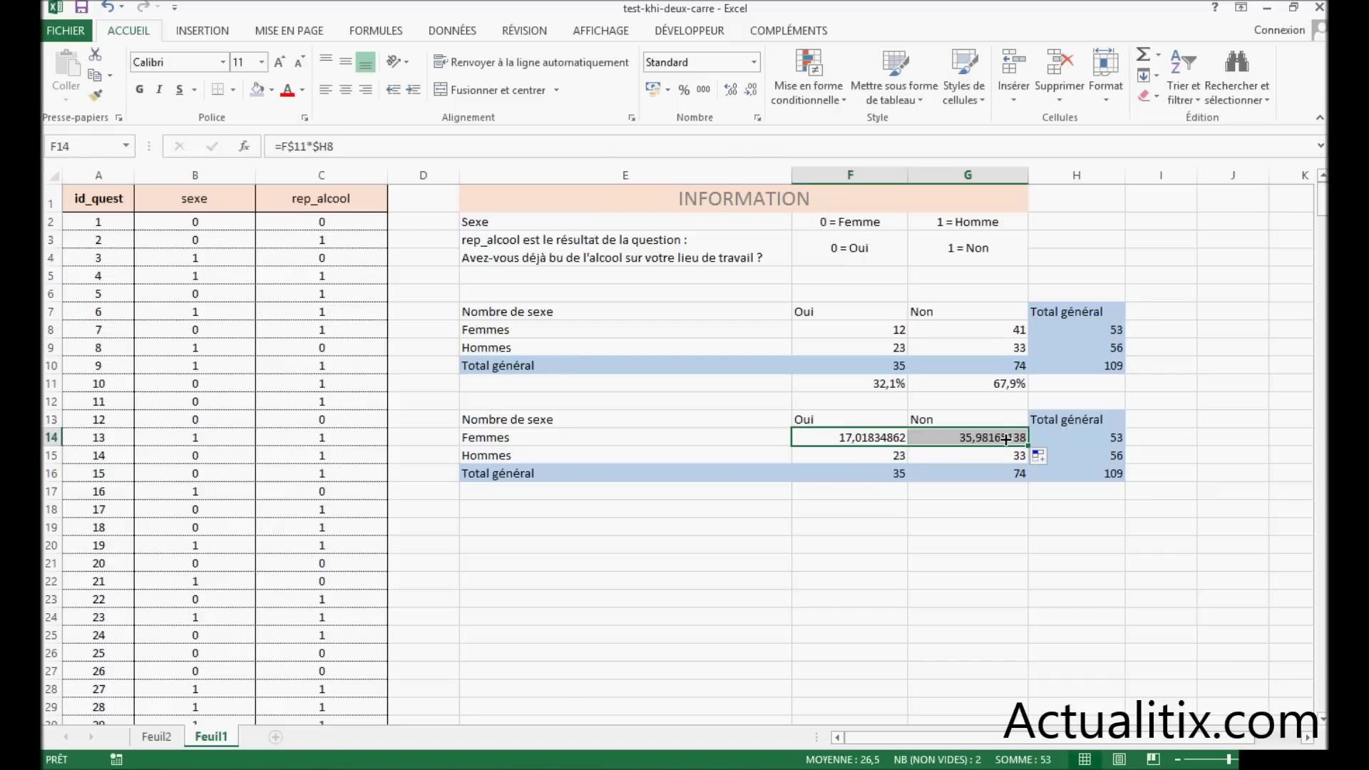
{"action": "left_click_drag", "start_coordinate": [1028, 445], "coordinate": [1027, 463]}
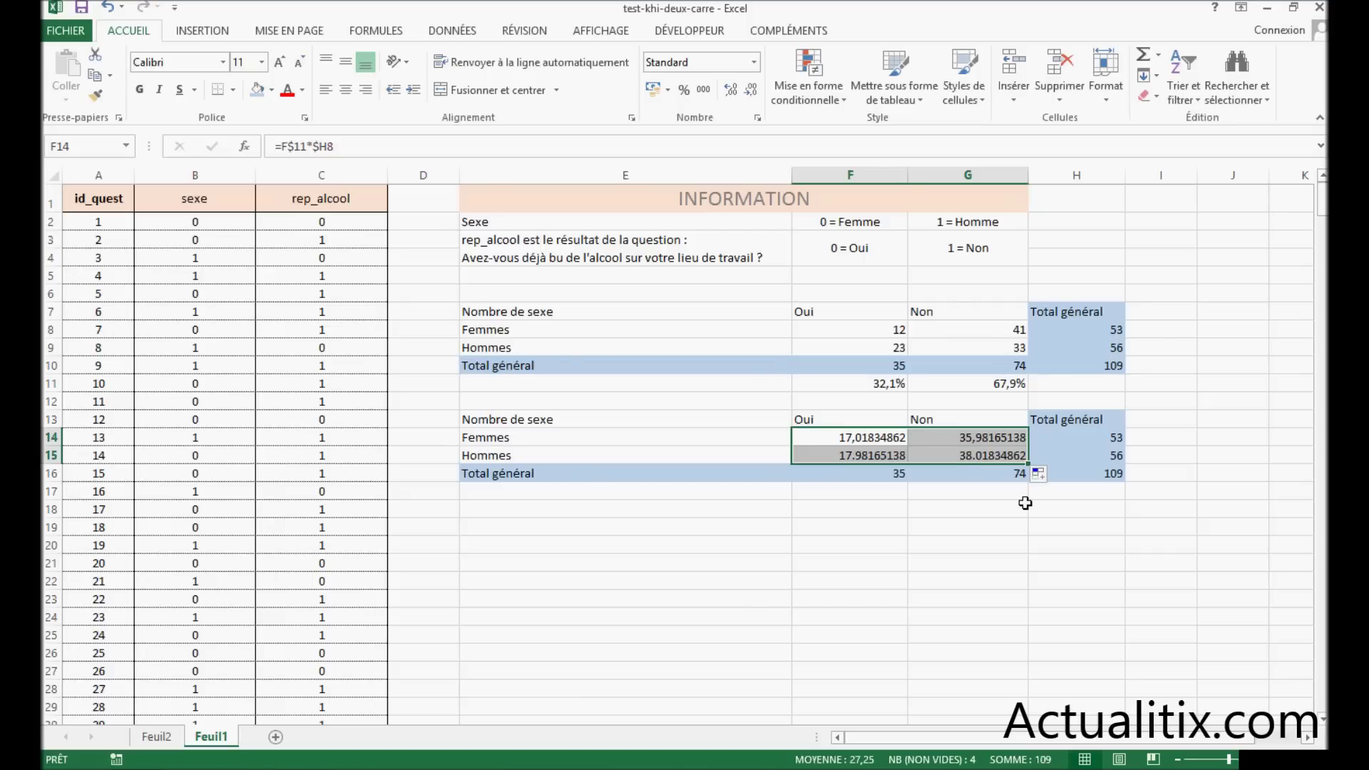
{"action": "left_click", "coordinate": [905, 457]}
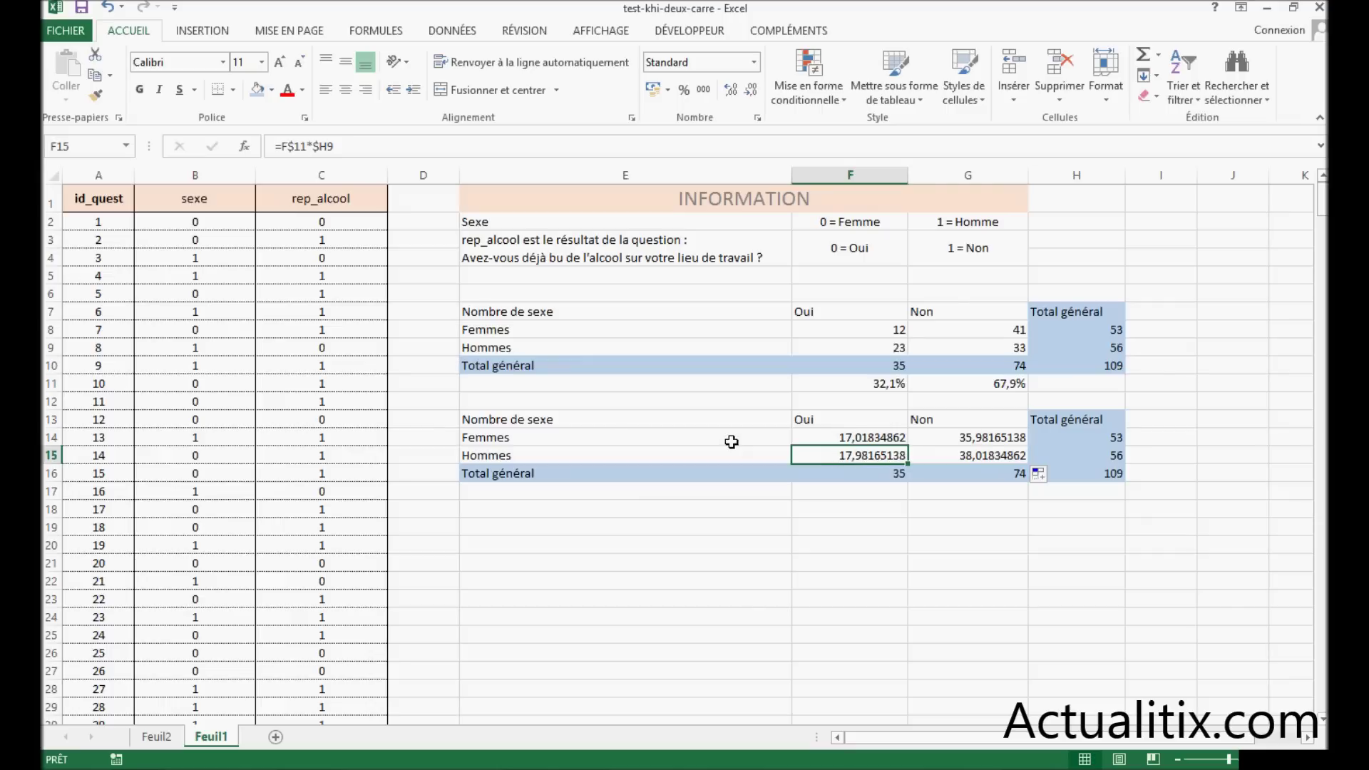
Step: Paste a values-only copy of the expected-counts table E13:H16 into E18
{"action": "left_click_drag", "start_coordinate": [534, 421], "coordinate": [1089, 474]}
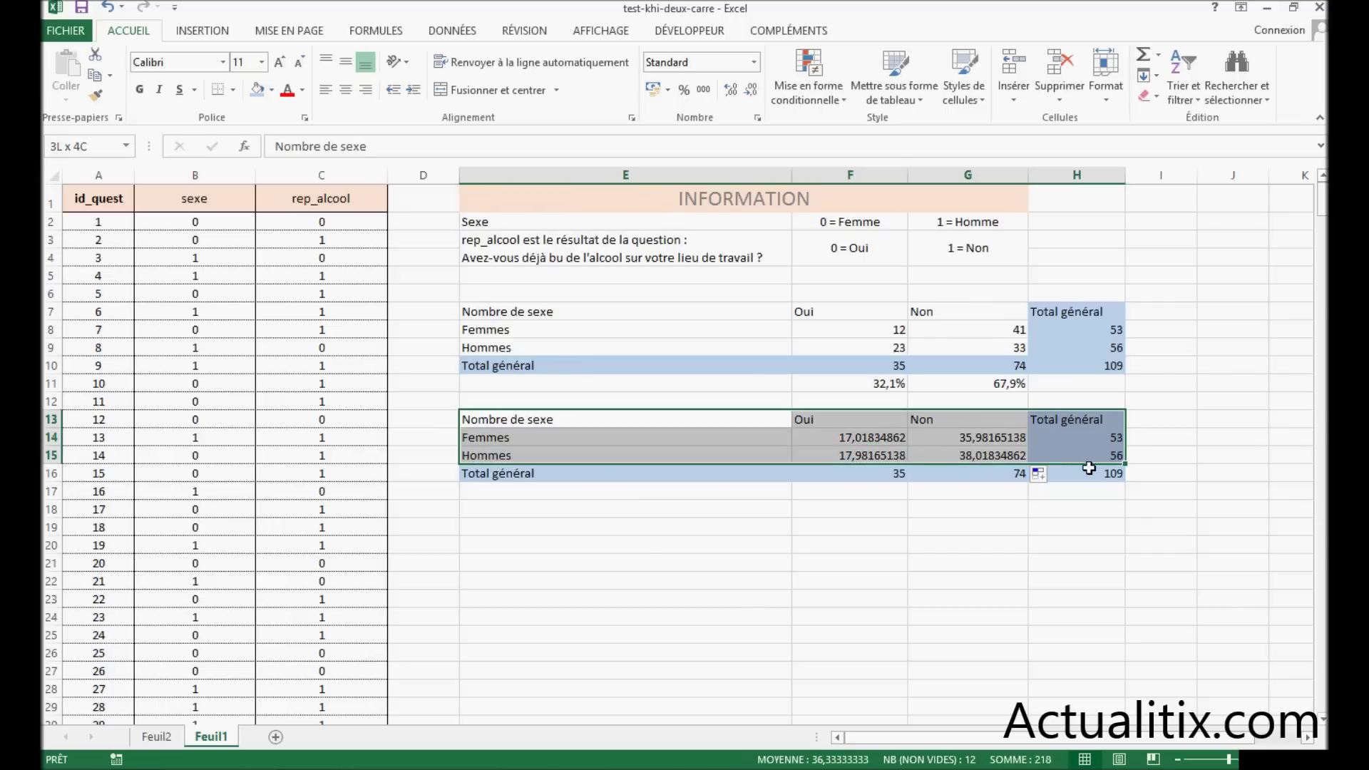
{"action": "right_click", "coordinate": [1071, 448]}
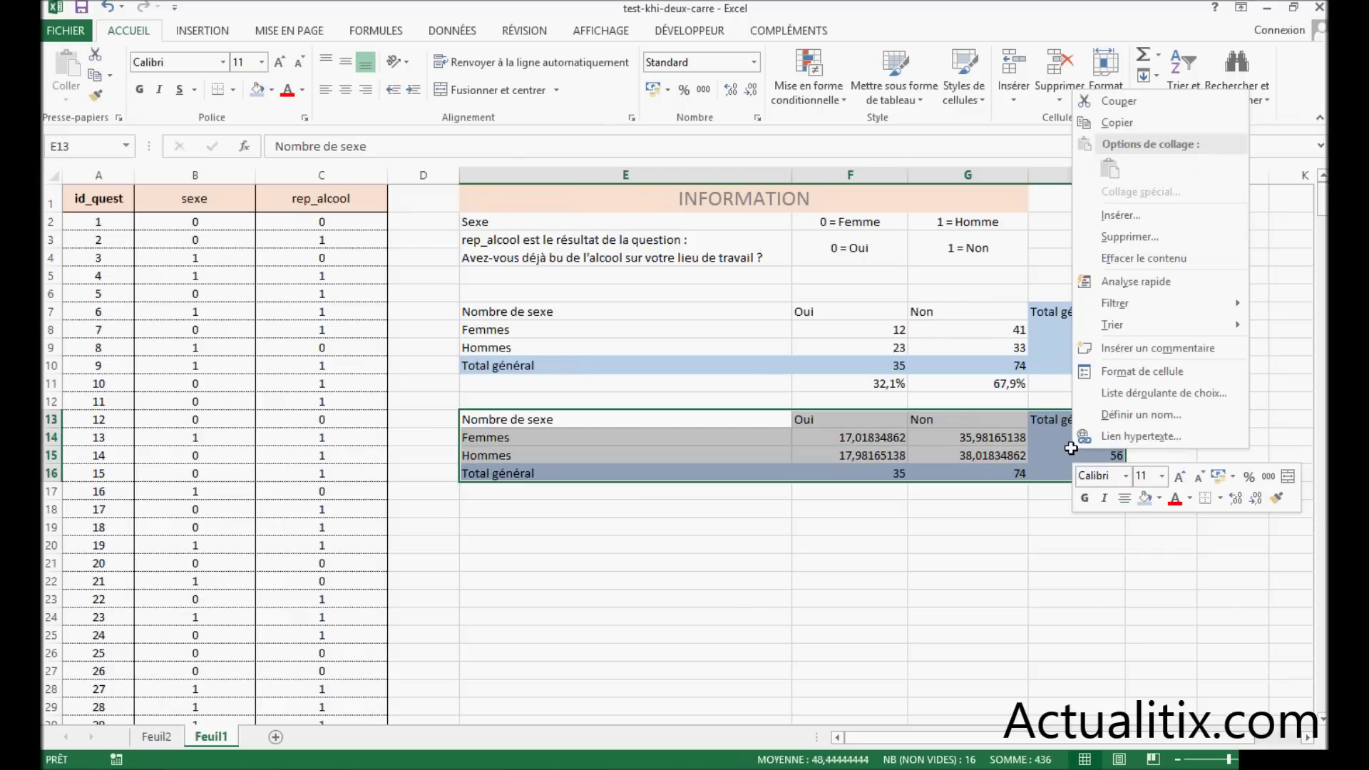
{"action": "left_click", "coordinate": [1117, 122]}
{"action": "left_click", "coordinate": [495, 512]}
{"action": "right_click", "coordinate": [495, 513]}
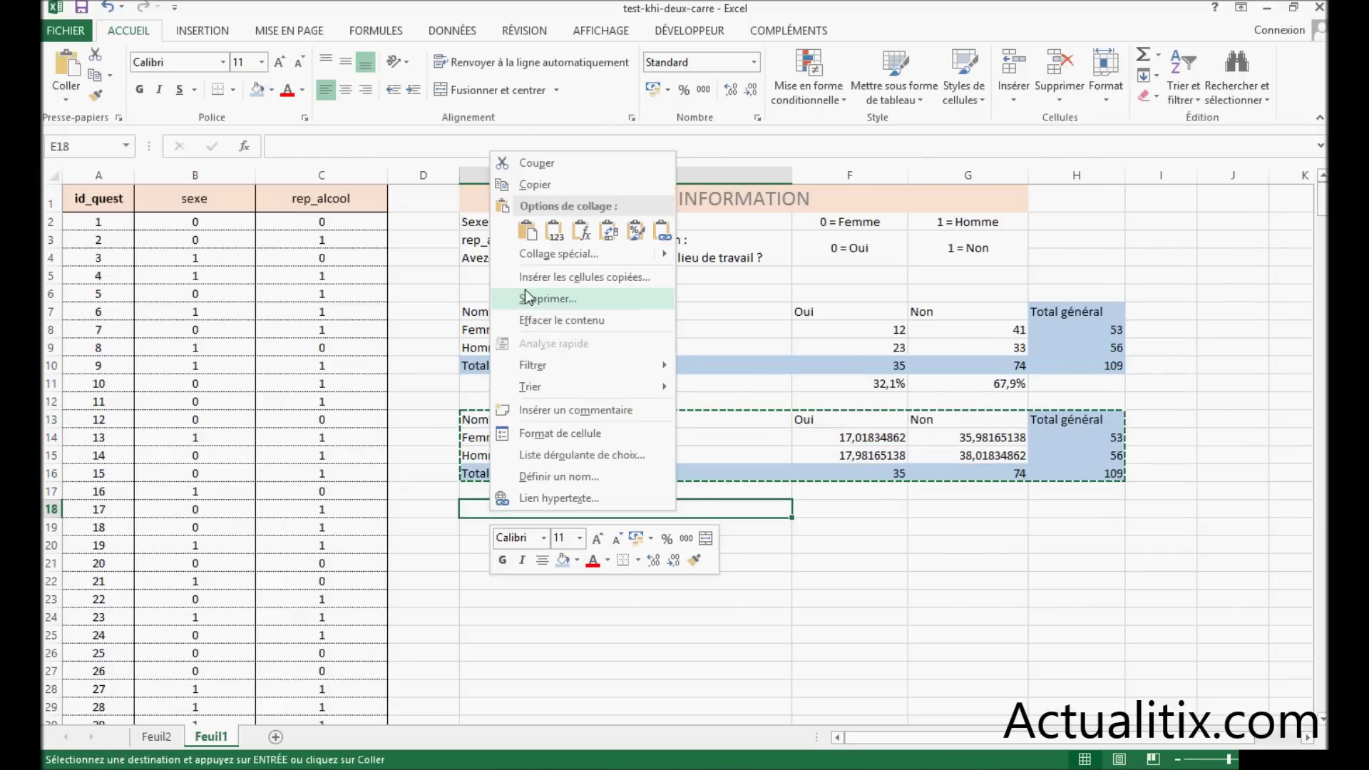
{"action": "left_click", "coordinate": [554, 235]}
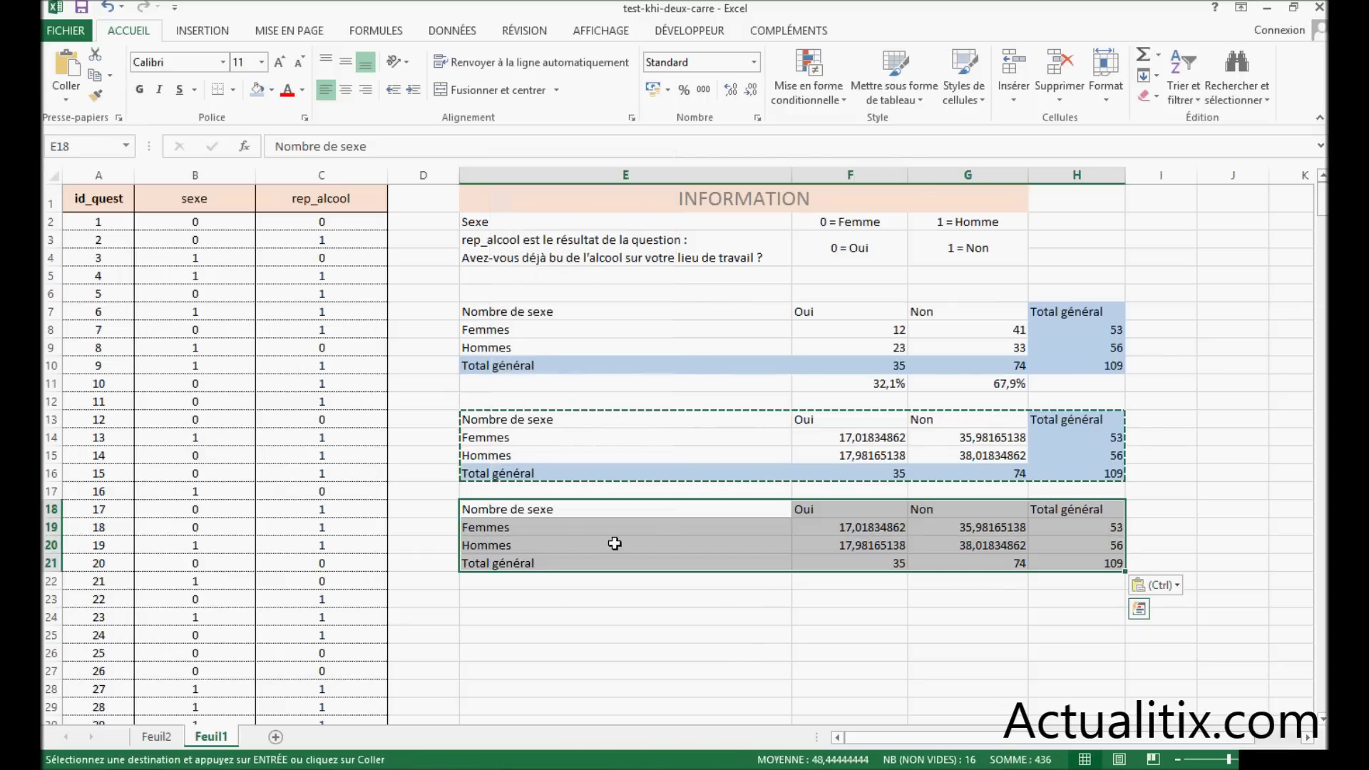
Step: Shade the new table's Total général row E21:H21 light blue
{"action": "left_click", "coordinate": [750, 650]}
{"action": "left_click_drag", "start_coordinate": [713, 559], "coordinate": [1102, 554]}
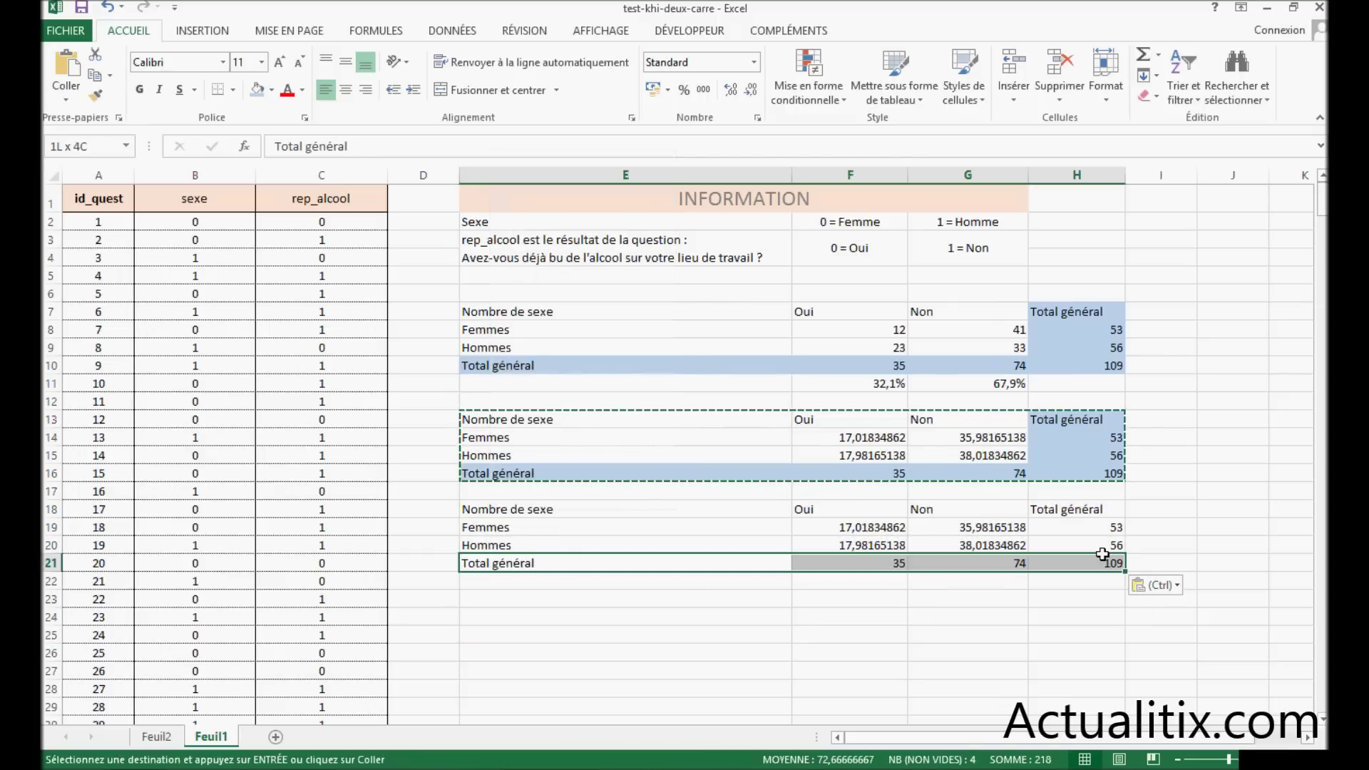
{"action": "left_click", "coordinate": [257, 89]}
{"action": "left_click_drag", "start_coordinate": [1065, 519], "coordinate": [1070, 559]}
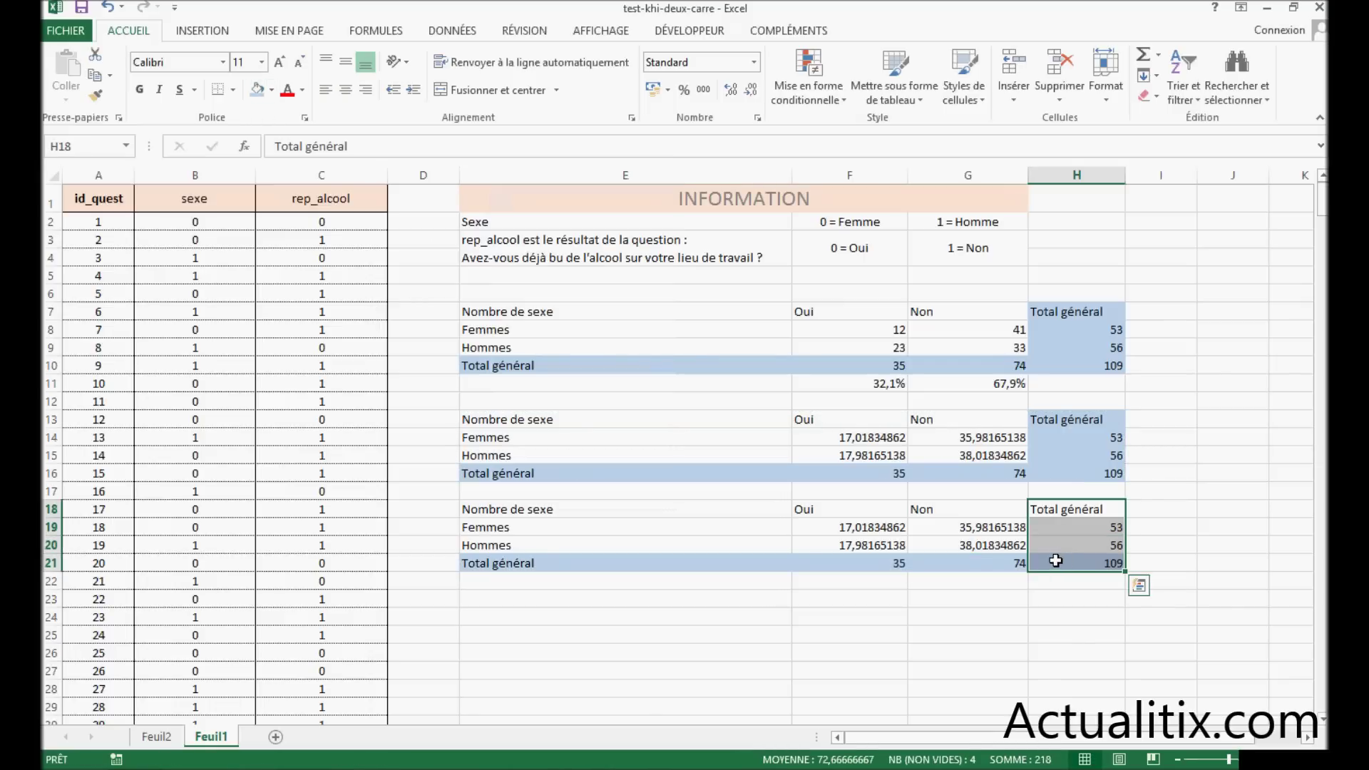
Step: Shade the total column light blue, then insert an unfilled blank row above the table, shifting it down
{"action": "left_click", "coordinate": [251, 91]}
{"action": "left_click", "coordinate": [848, 599]}
{"action": "left_click_drag", "start_coordinate": [628, 491], "coordinate": [1112, 490]}
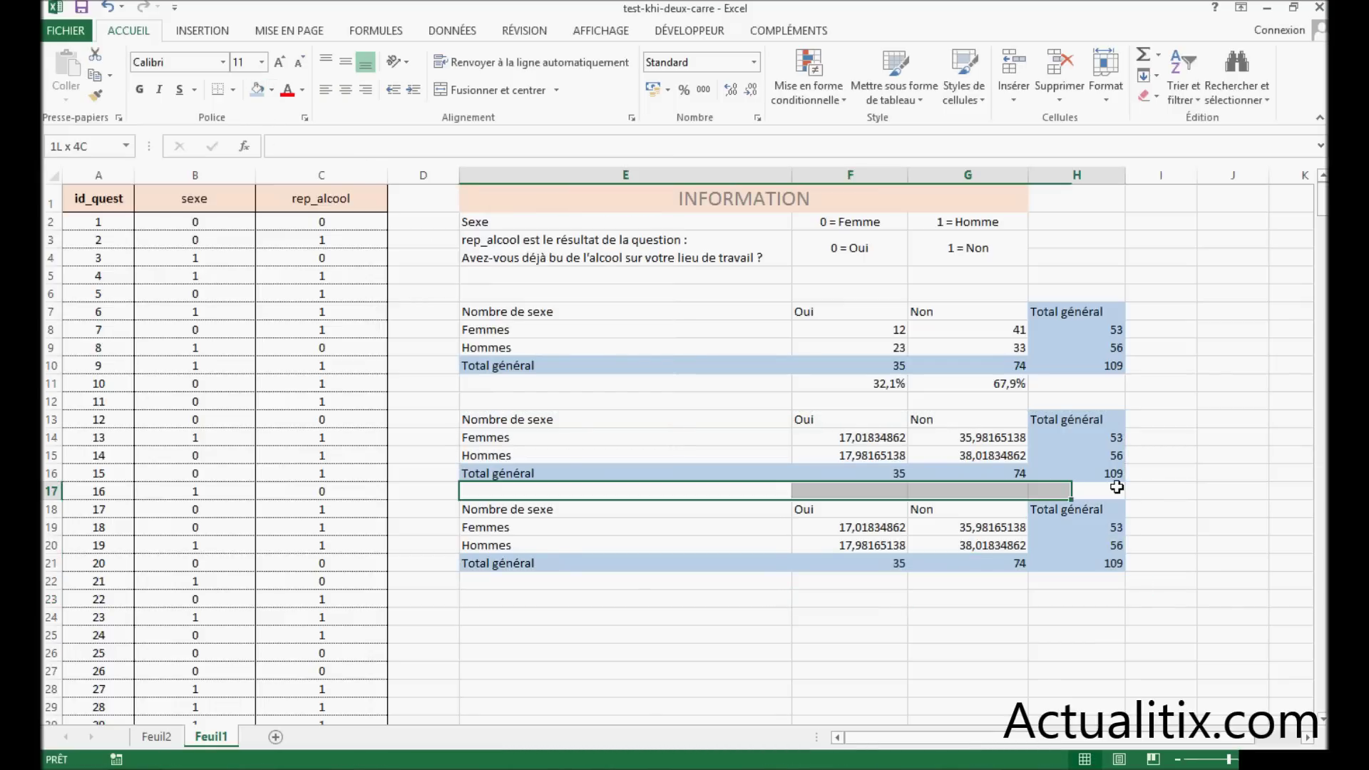
{"action": "right_click", "coordinate": [636, 487]}
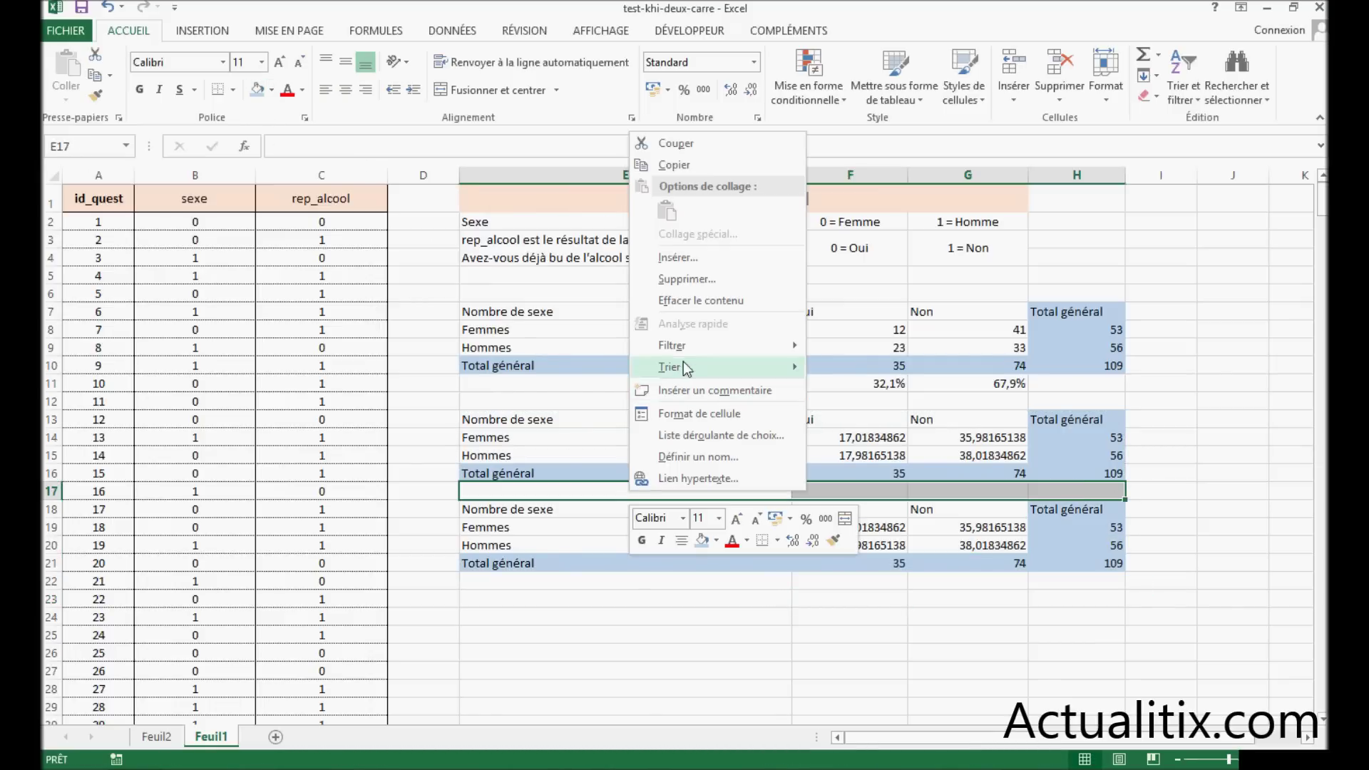
{"action": "left_click", "coordinate": [667, 269]}
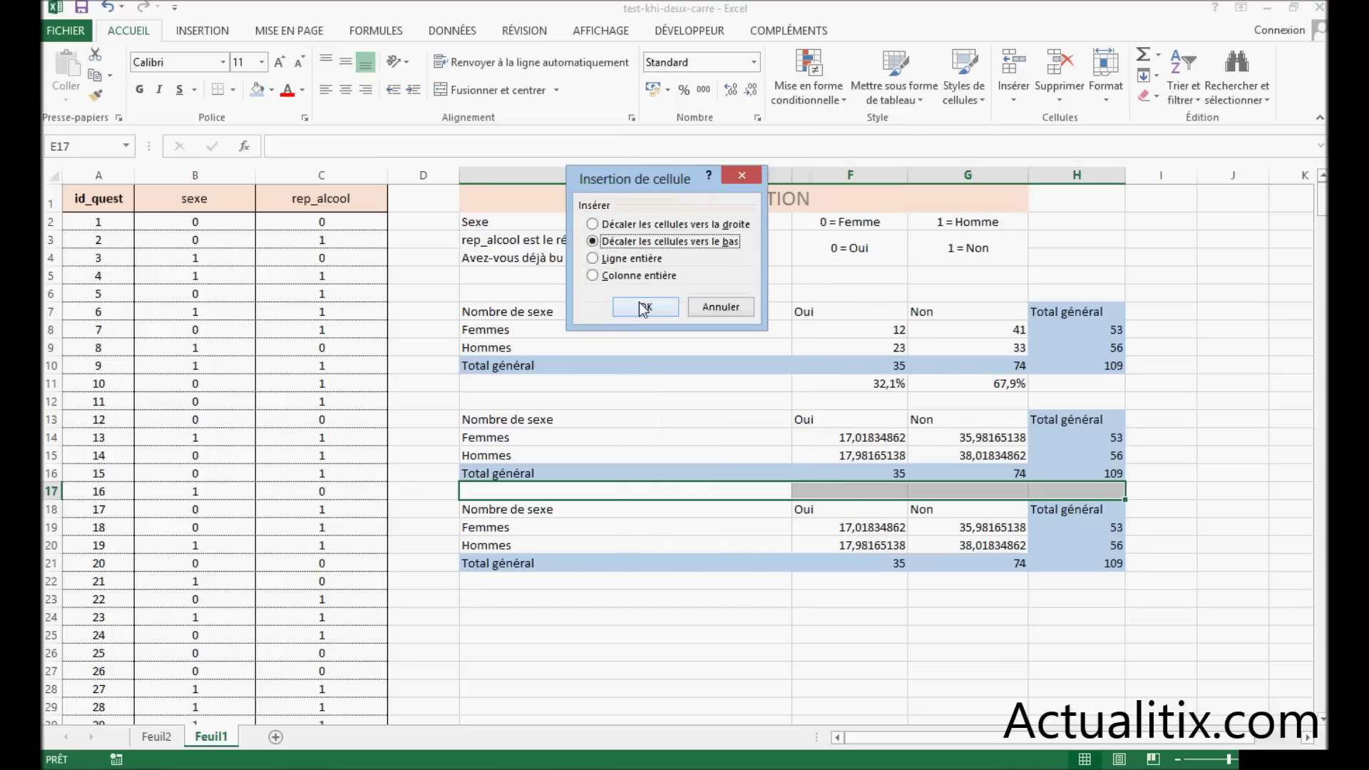
{"action": "left_click", "coordinate": [644, 308]}
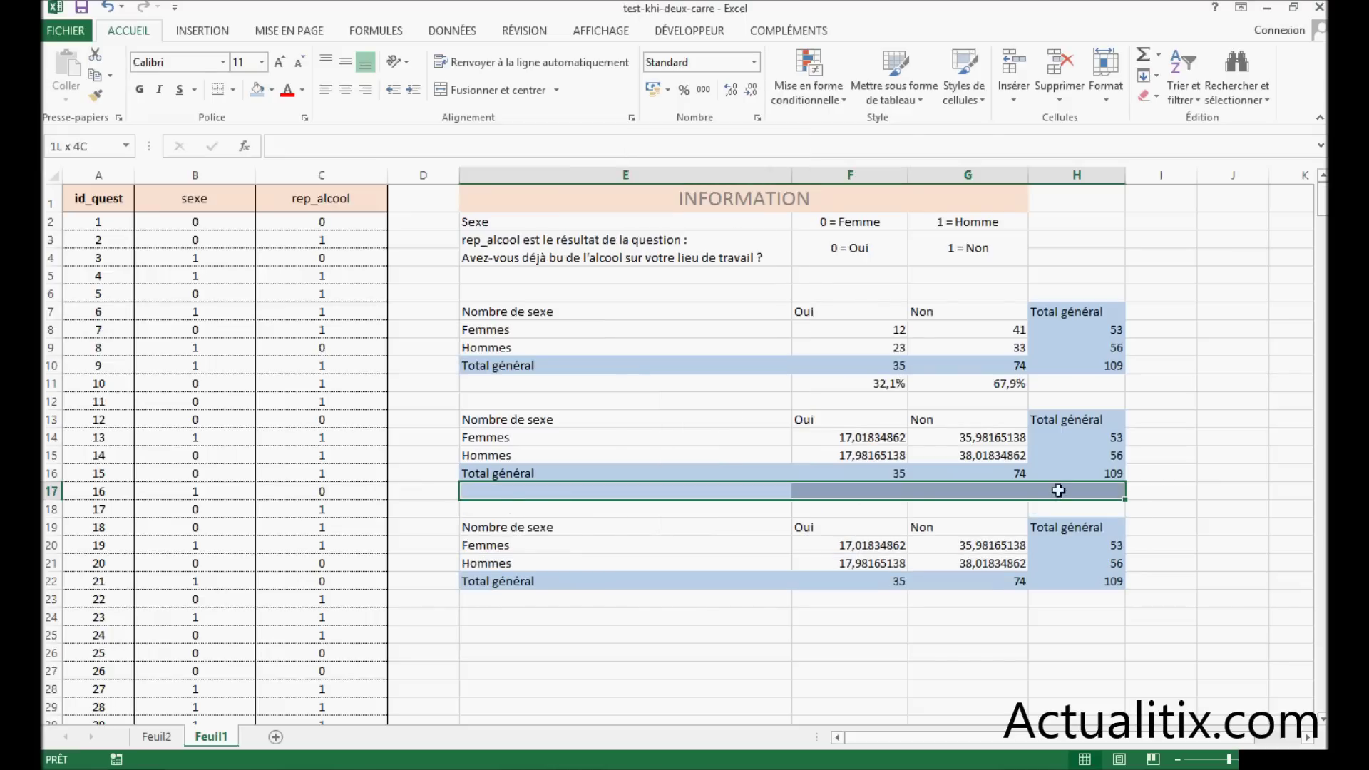
{"action": "left_click", "coordinate": [272, 90]}
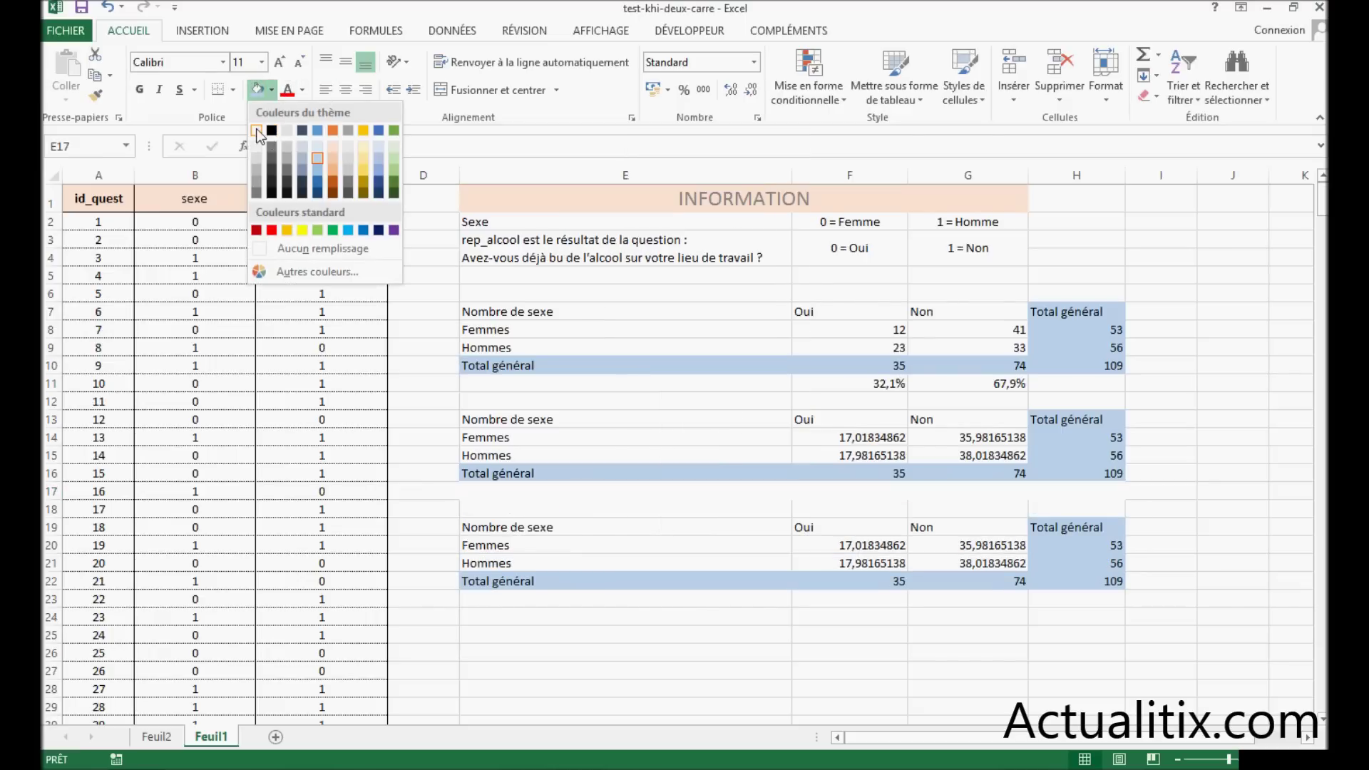
{"action": "left_click", "coordinate": [296, 251]}
Step: Title the table 'Tableau du KHI CARRE' in E18
{"action": "left_click", "coordinate": [519, 508]}
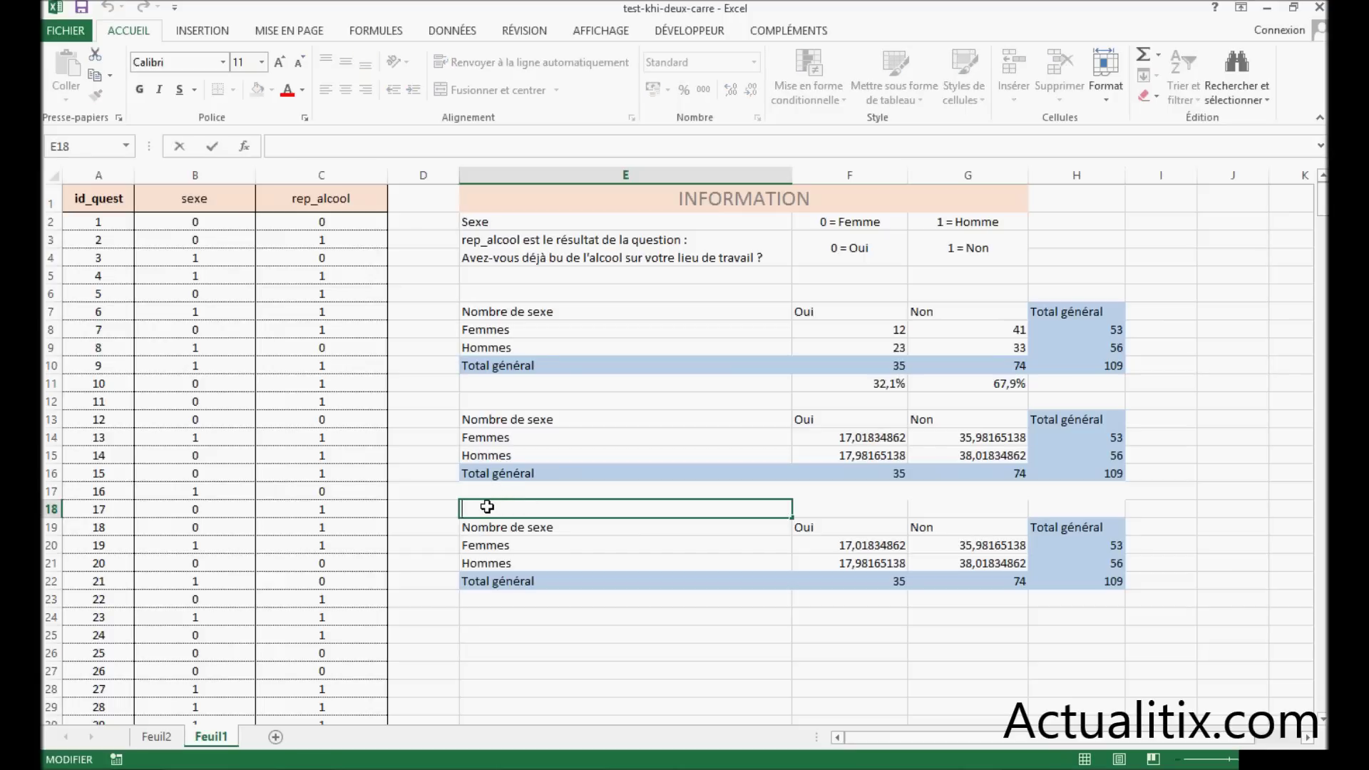
{"action": "type", "text": "Tableau"}
{"action": "type", "text": " du KHI c"}
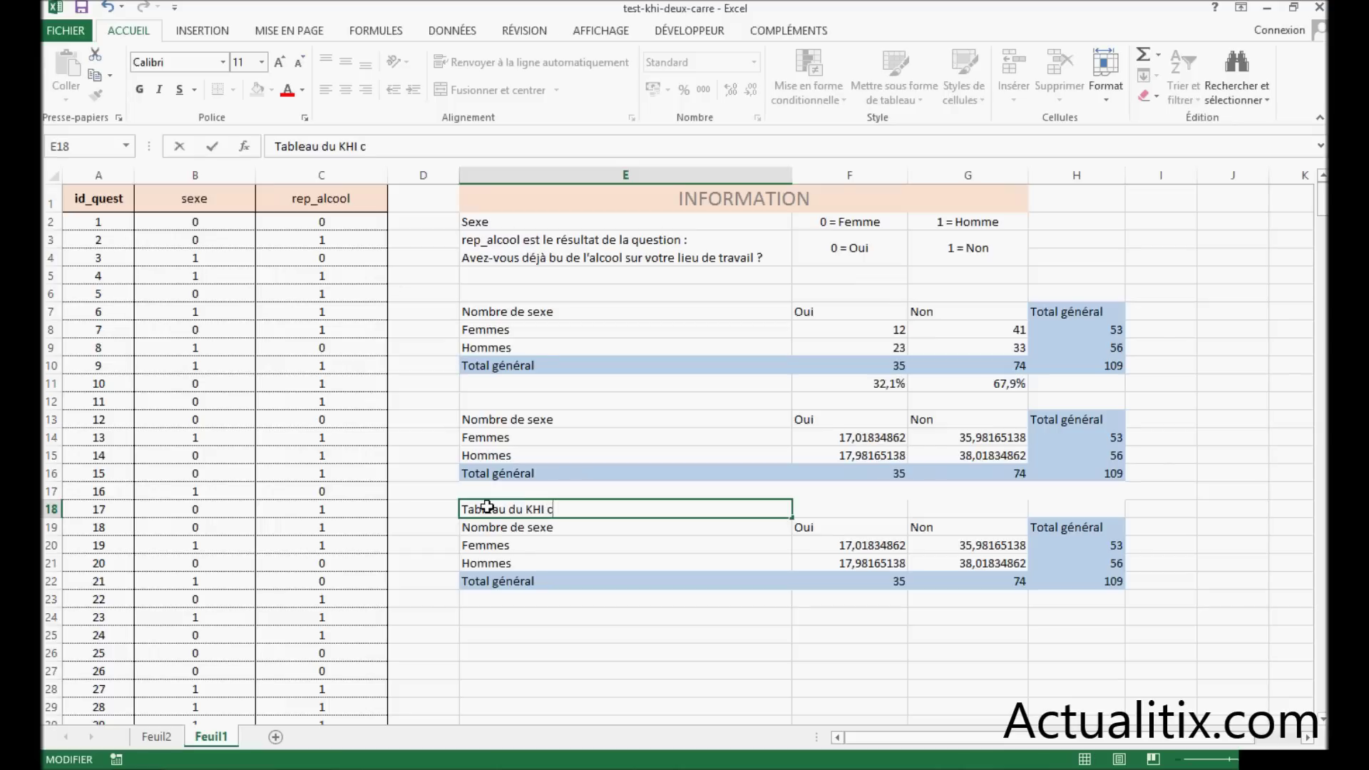
{"action": "key", "text": "BackSpace"}
{"action": "key", "text": "BackSpace"}
{"action": "key", "text": "BackSpace"}
{"action": "type", "text": "KHI CARRE"}
{"action": "left_click", "coordinate": [597, 616]}
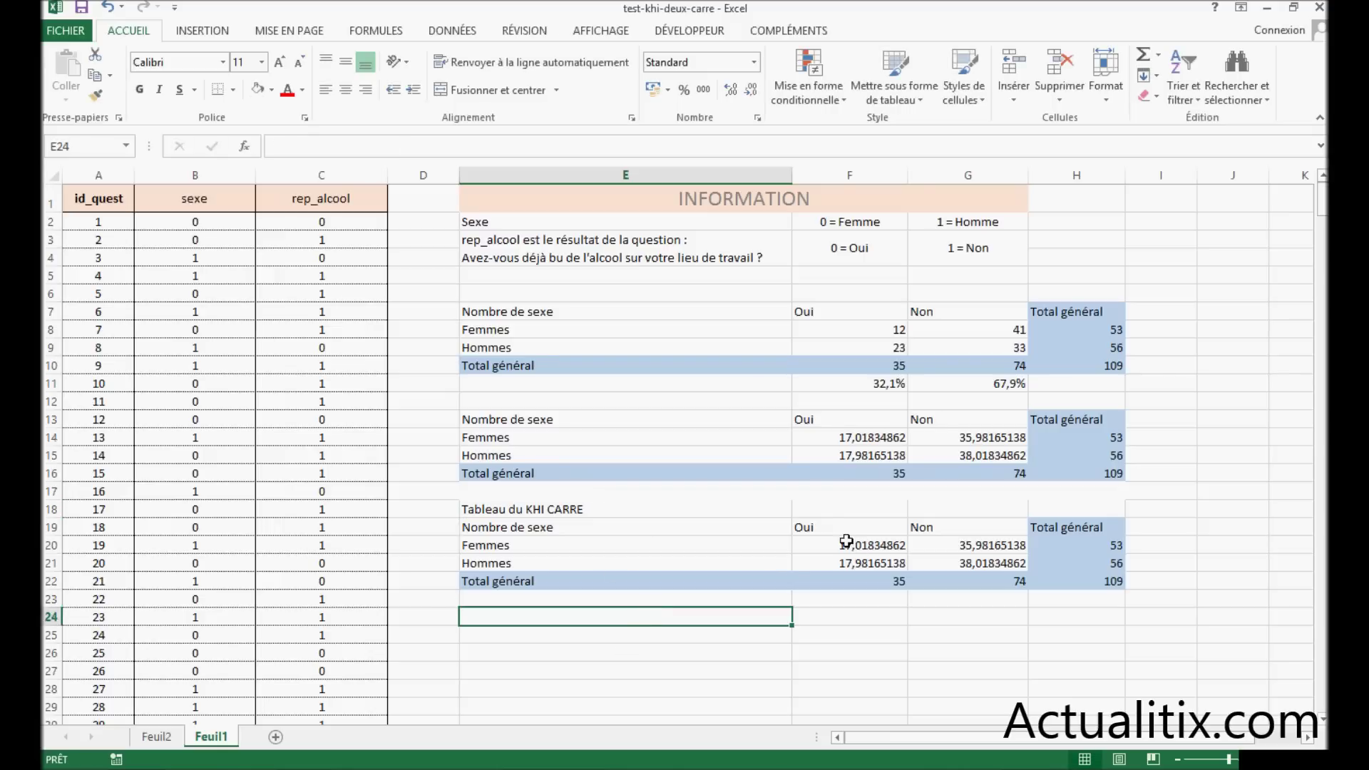
Step: Replace the value in F20 with a new formula entry
{"action": "left_click", "coordinate": [825, 548]}
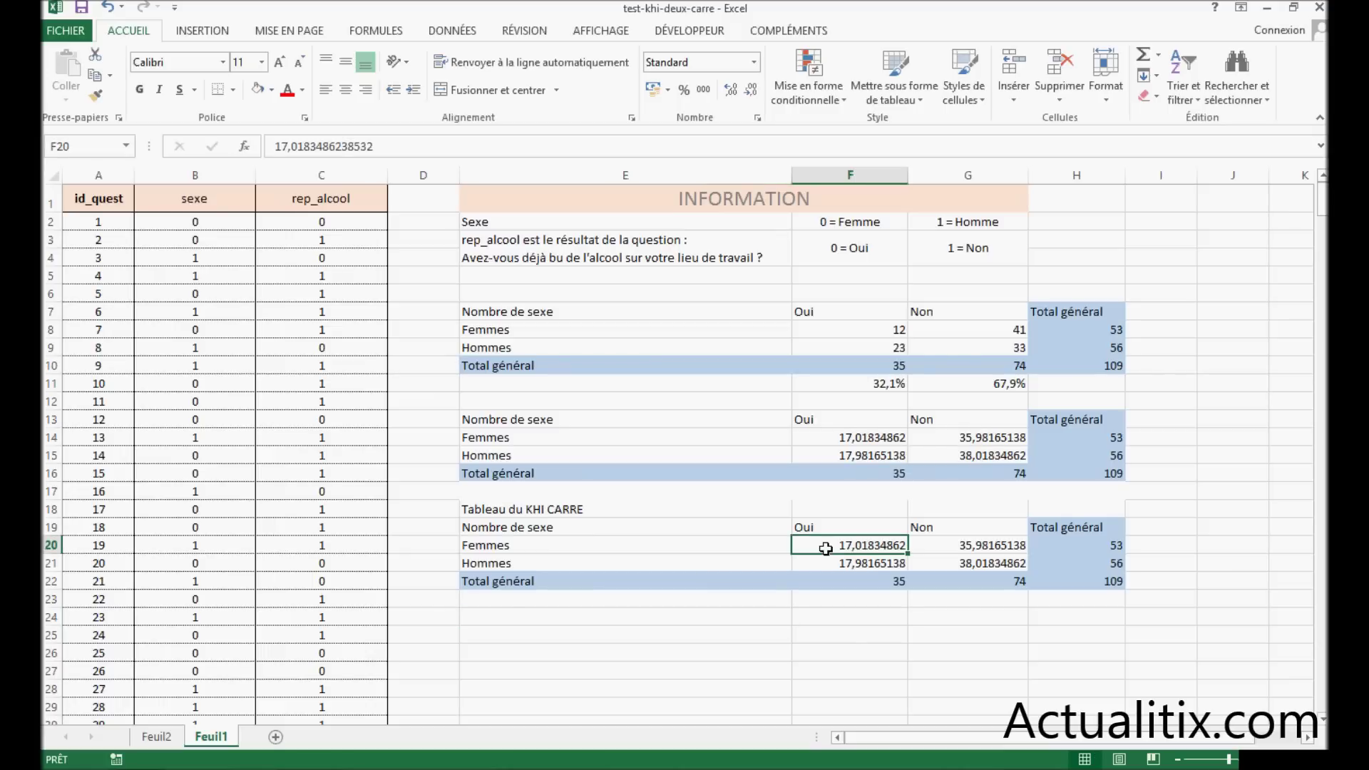
{"action": "double_click", "coordinate": [825, 548]}
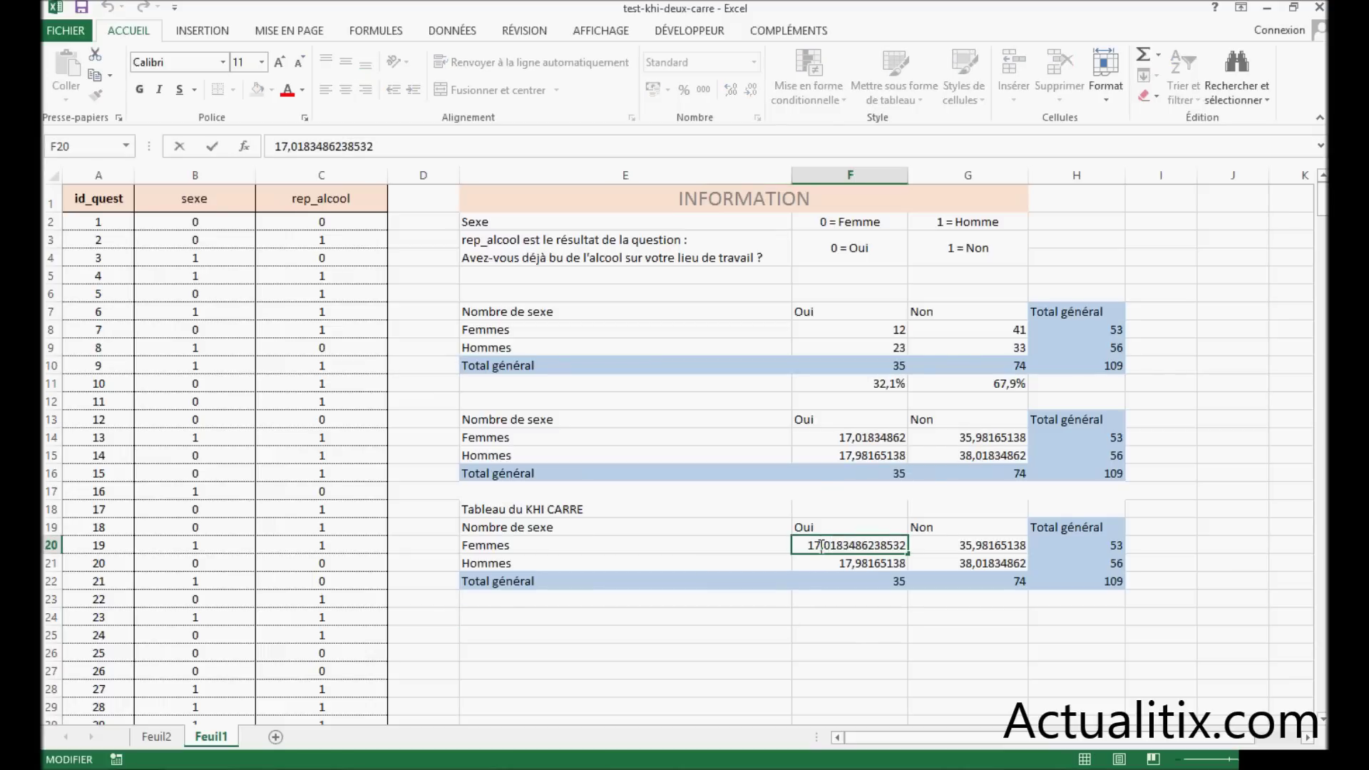
{"action": "double_click", "coordinate": [821, 546]}
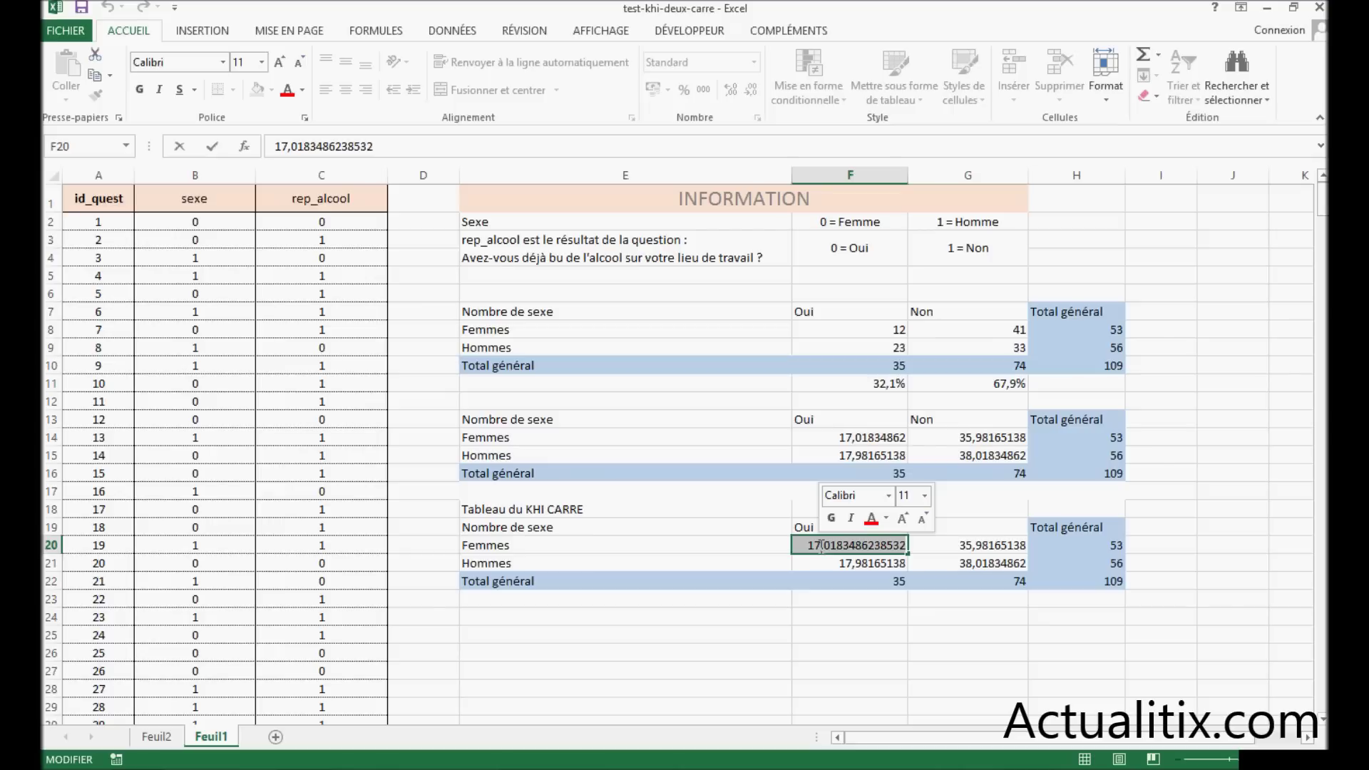
{"action": "type", "text": "="}
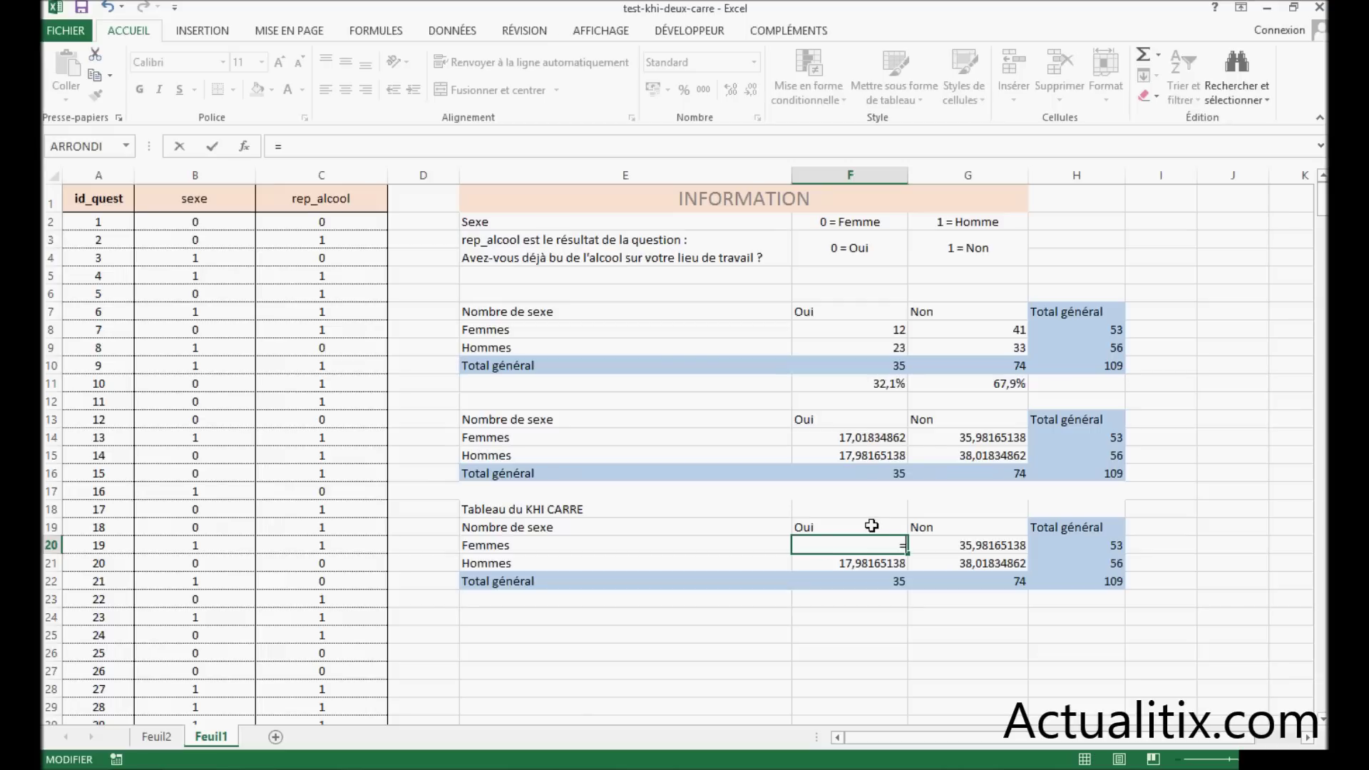
{"action": "key", "text": "F2"}
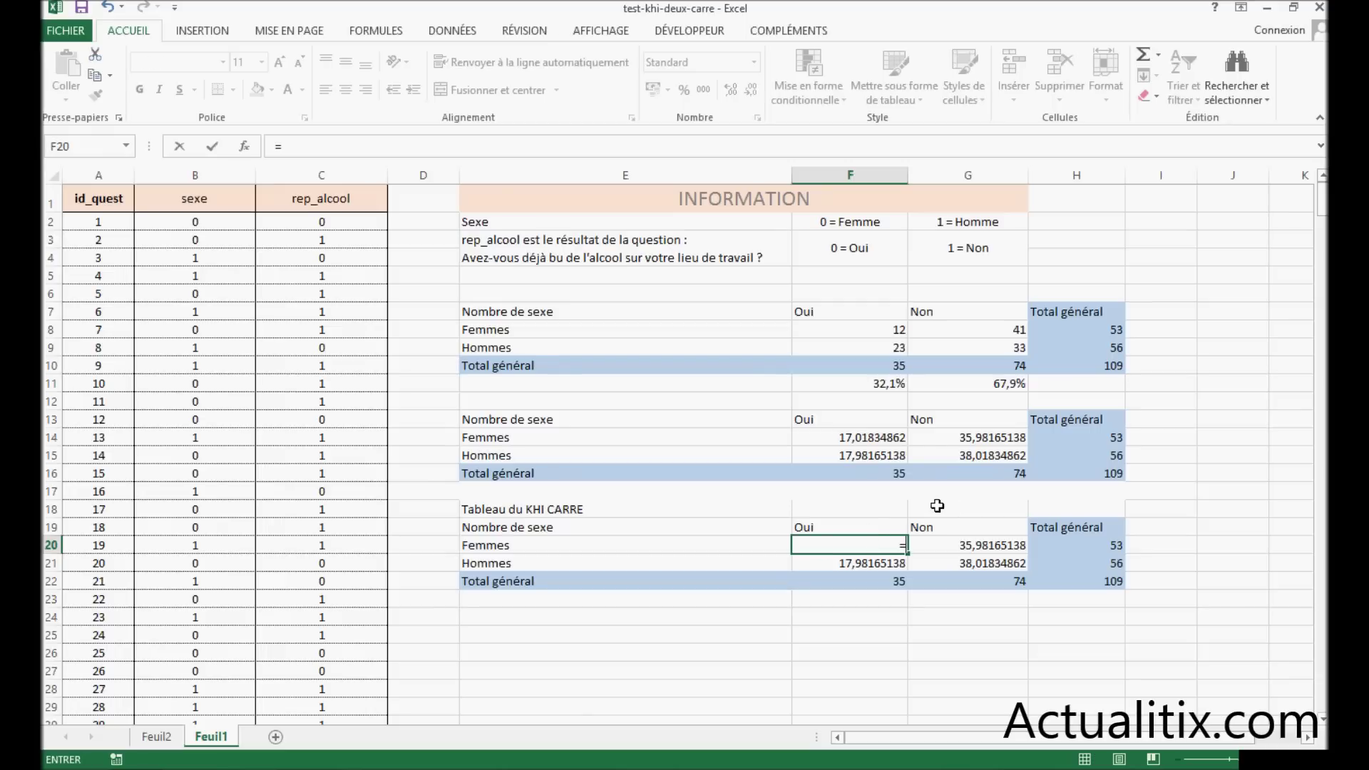
Step: Enter =(F8-F14)^2/F14 in F20, giving 1,479804149, and fill it across the table
{"action": "type", "text": "("}
{"action": "left_click", "coordinate": [824, 331]}
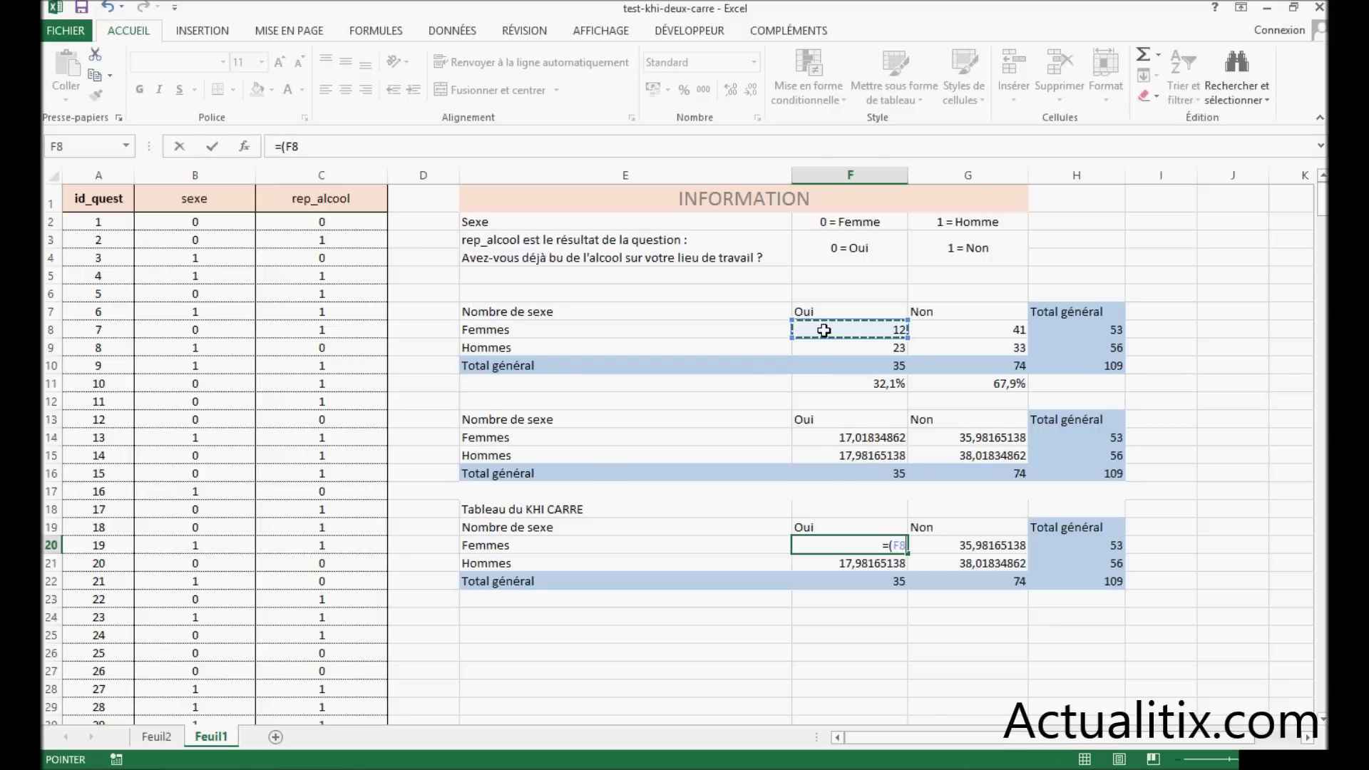
{"action": "type", "text": "-"}
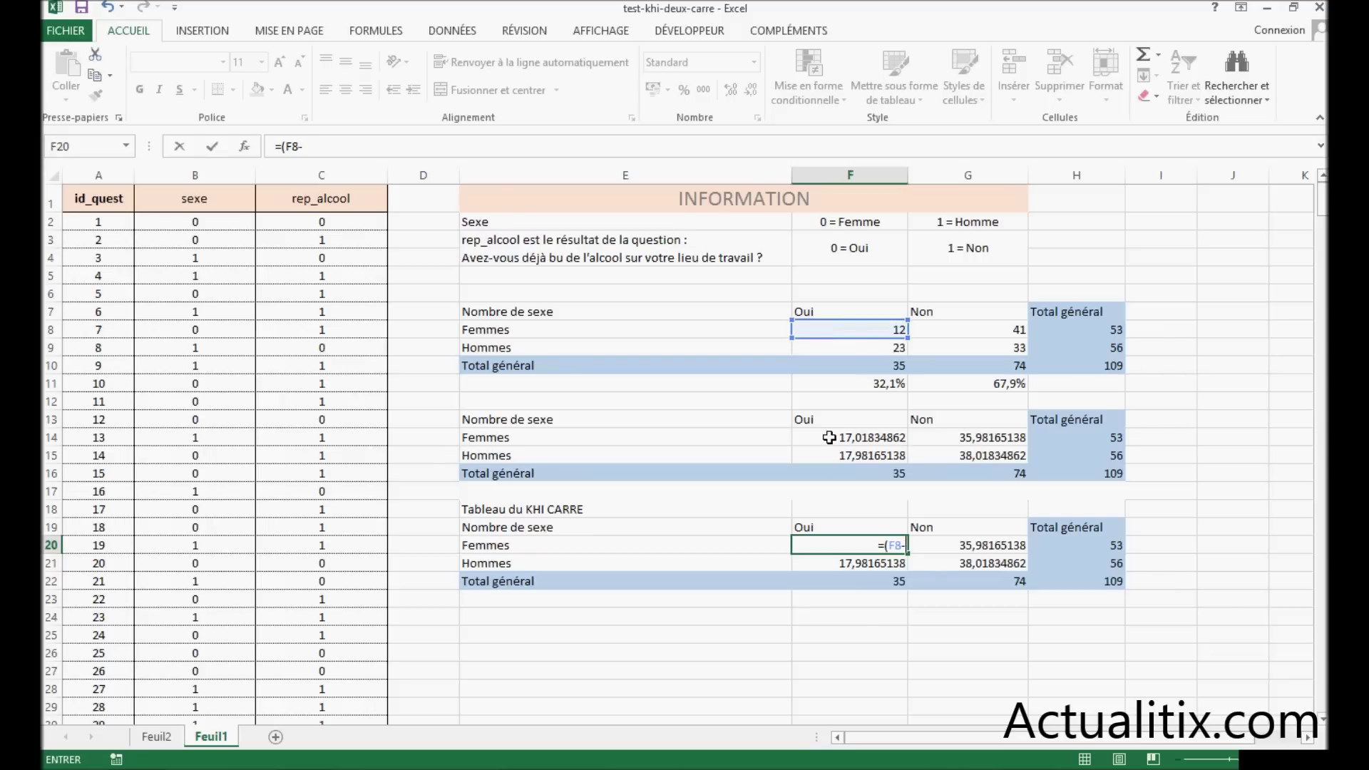
{"action": "left_click", "coordinate": [829, 438]}
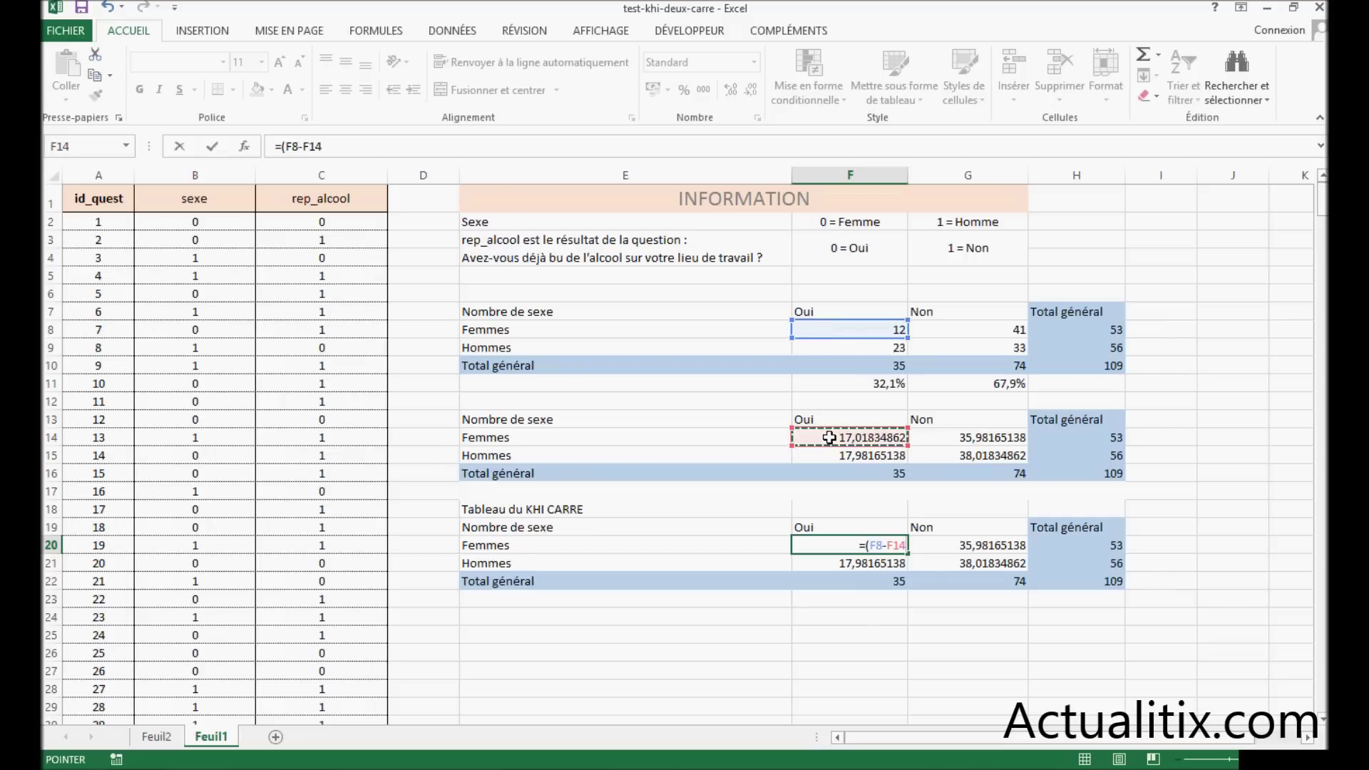
{"action": "type", "text": ")"}
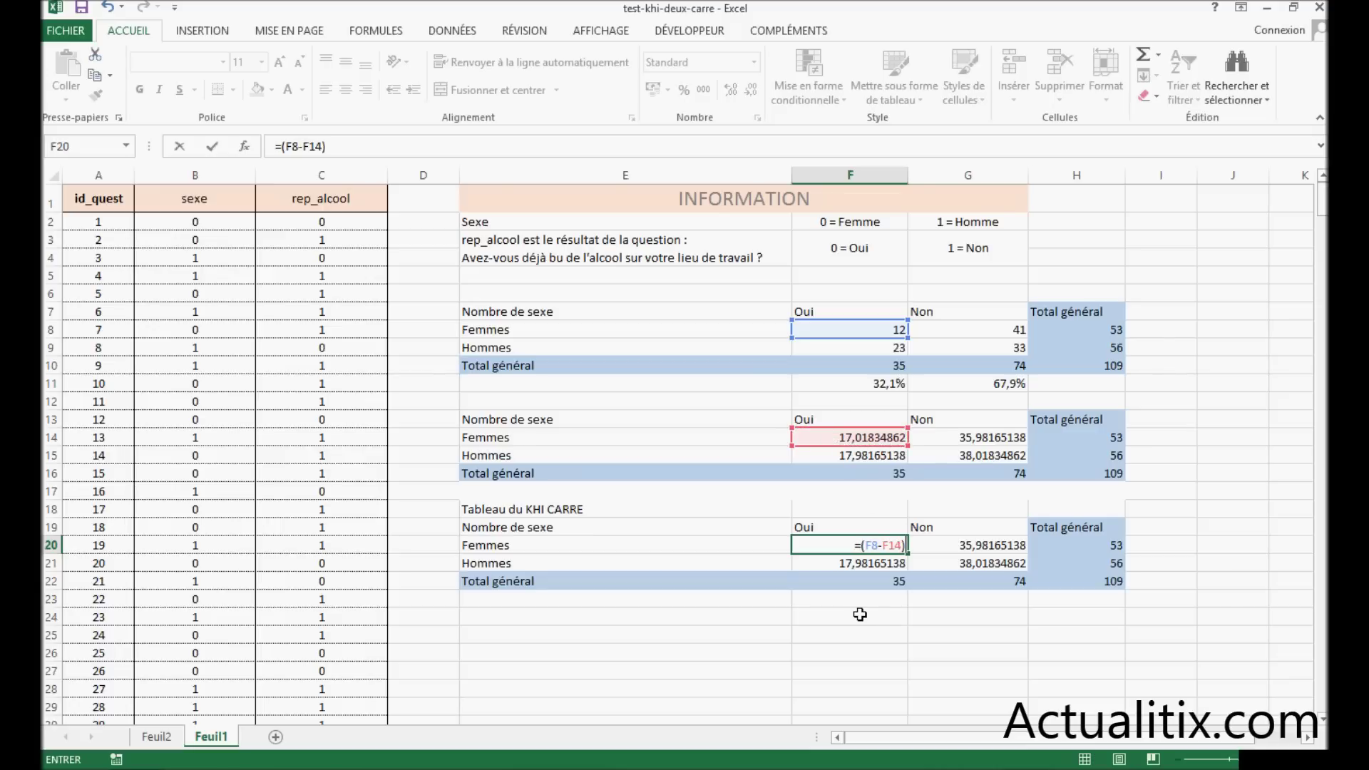
{"action": "type", "text": "^2"}
{"action": "type", "text": "/"}
{"action": "left_click", "coordinate": [820, 437]}
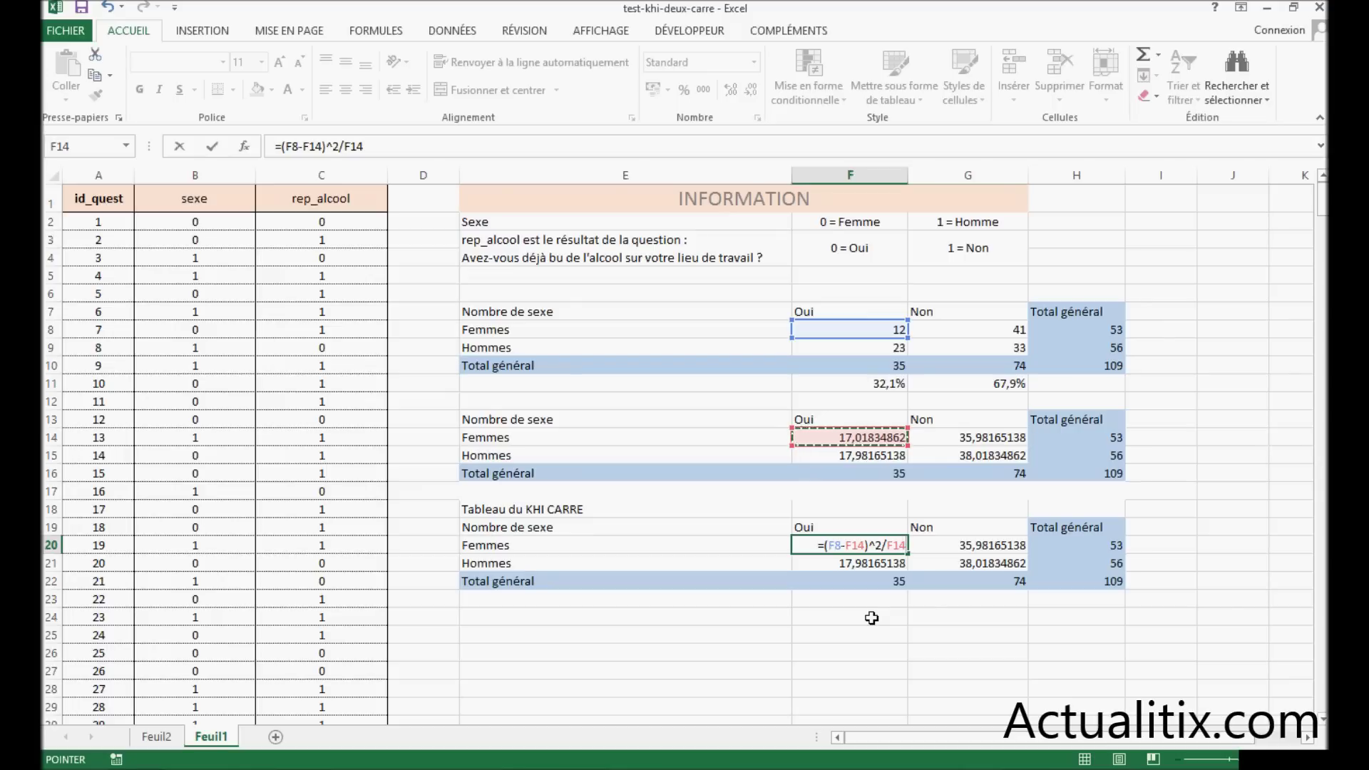
{"action": "key", "text": "Return"}
{"action": "left_click", "coordinate": [891, 547]}
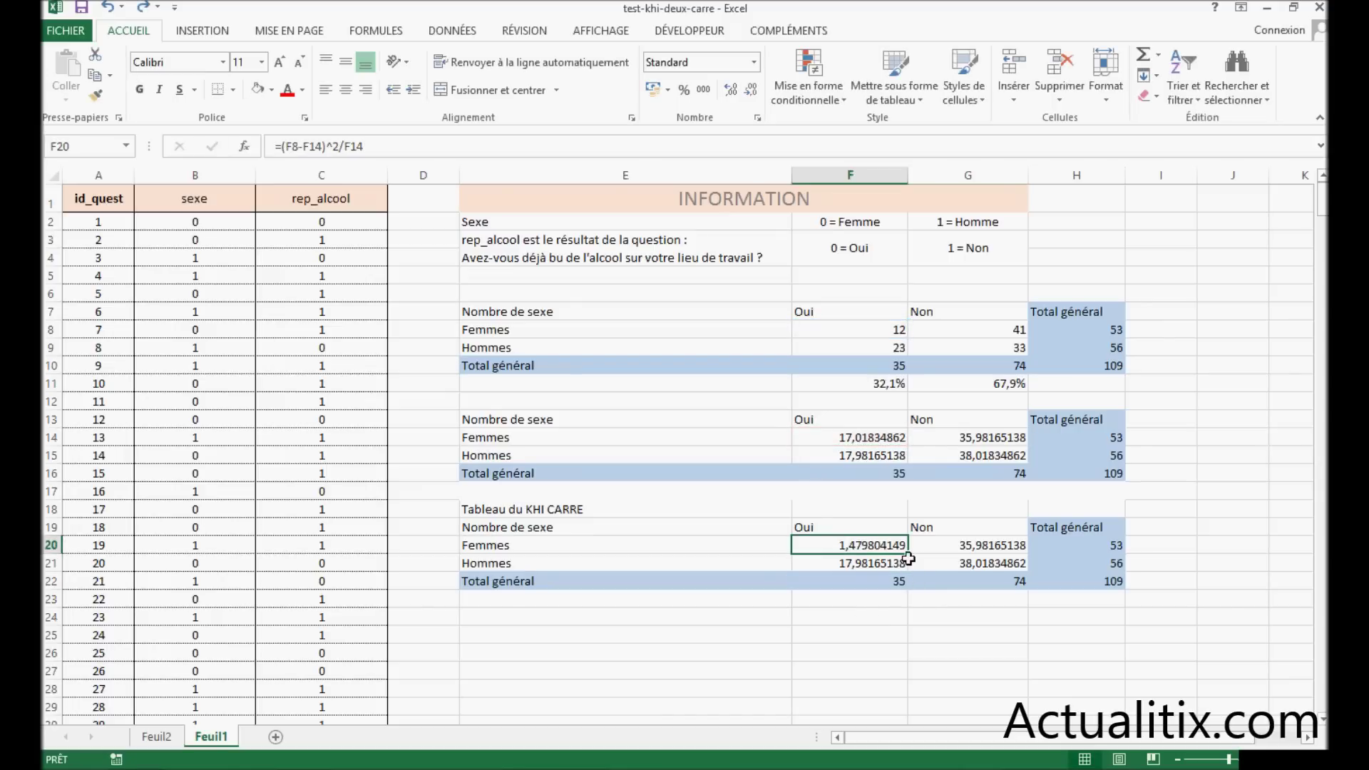
{"action": "mouse_move", "coordinate": [908, 553]}
{"action": "left_mouse_down"}
{"action": "mouse_move", "coordinate": [1002, 551]}
{"action": "mouse_move", "coordinate": [1031, 572]}
{"action": "left_mouse_up"}
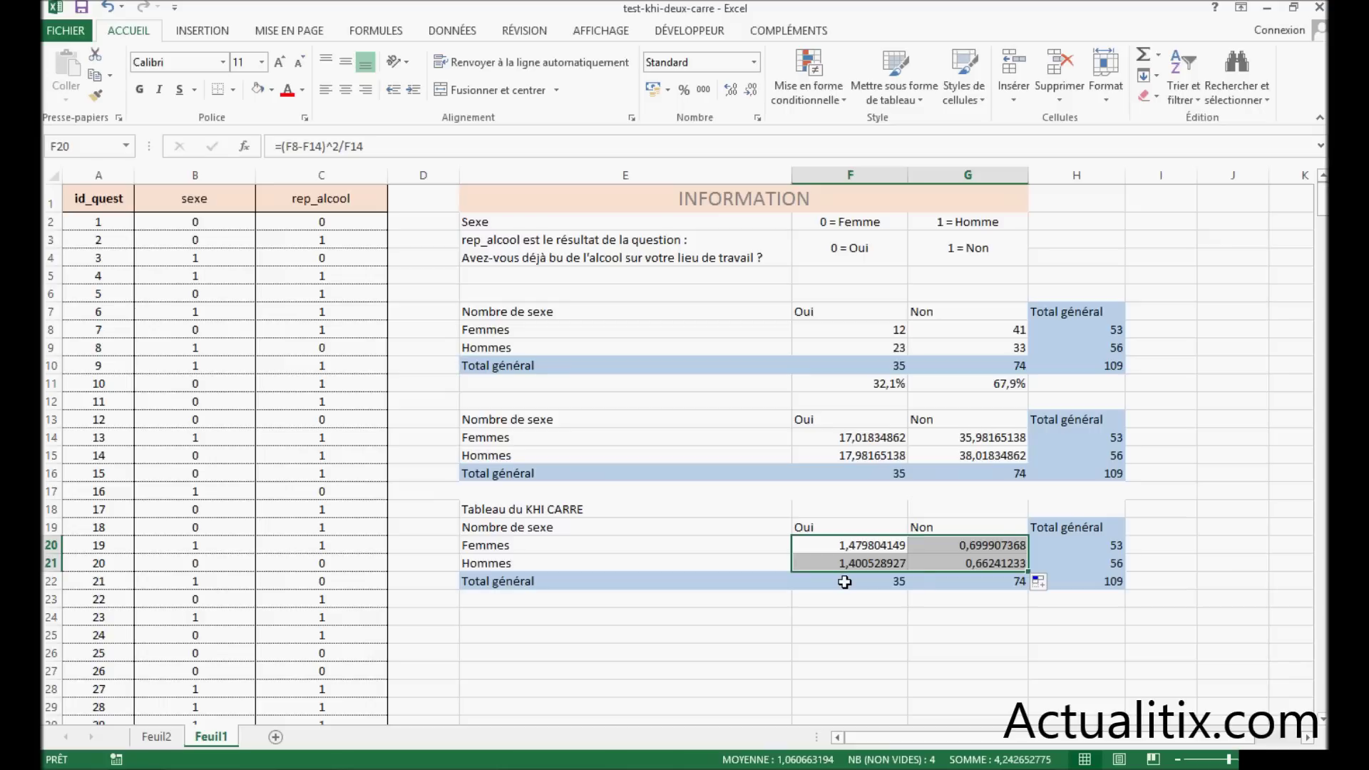
Step: AutoSum the Oui and Non contribution columns in F22 and G22 (2,880333077 and 1,362319698)
{"action": "left_click", "coordinate": [844, 582]}
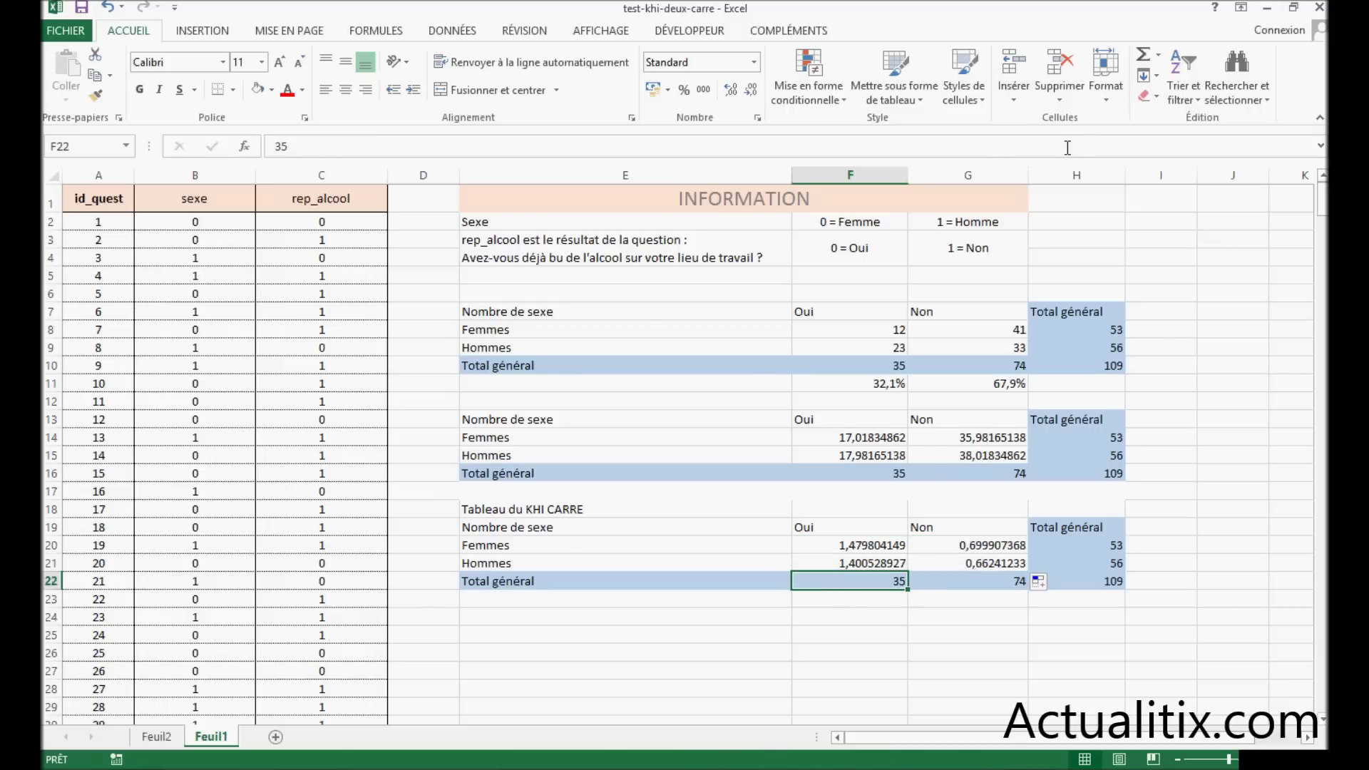
{"action": "left_click", "coordinate": [1143, 54]}
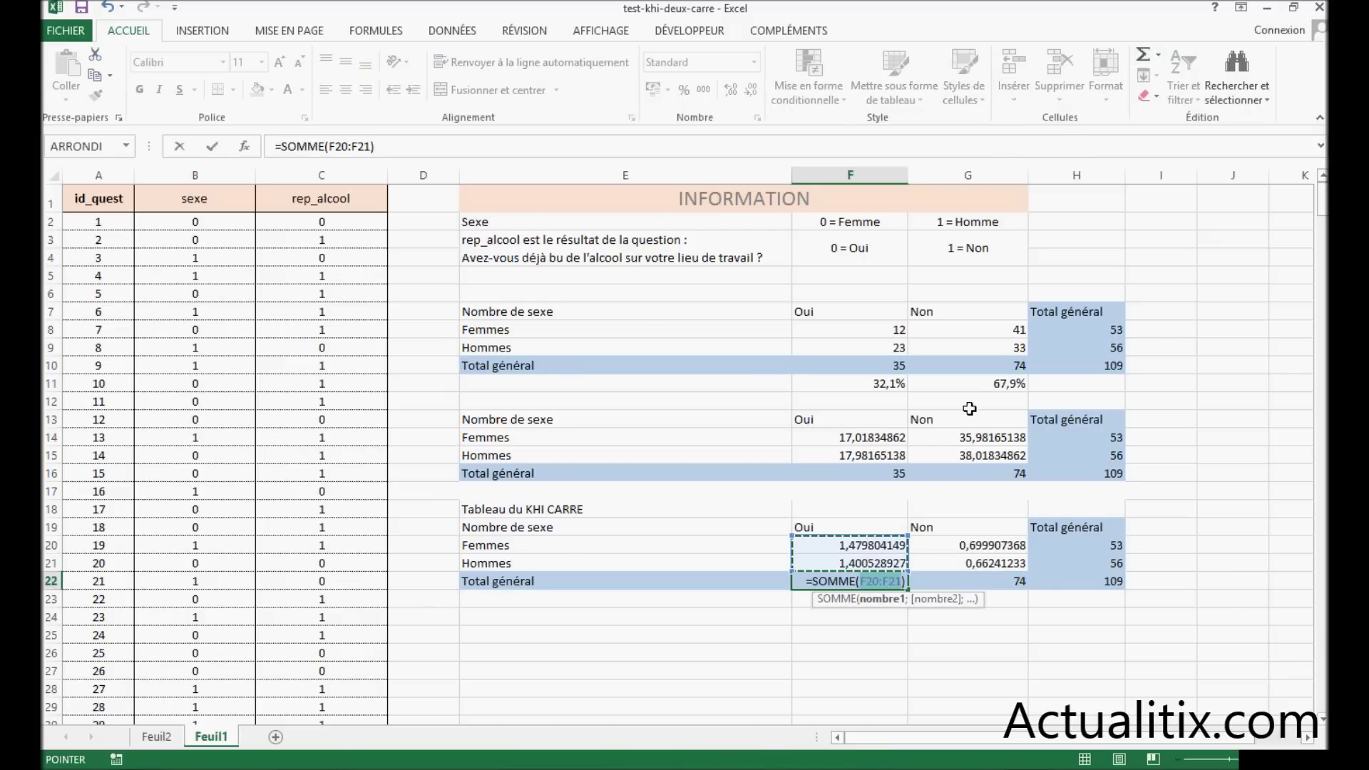
{"action": "key", "text": "Return"}
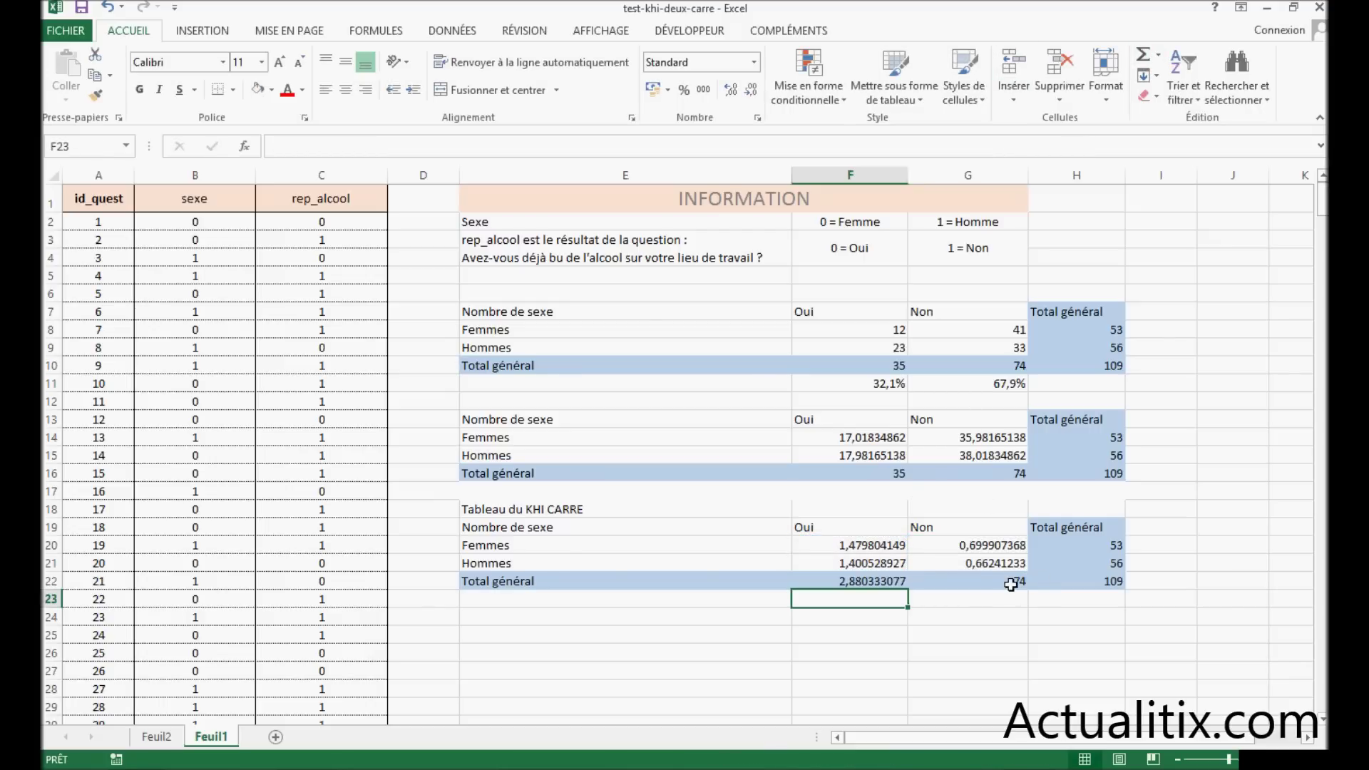
{"action": "left_click", "coordinate": [998, 581]}
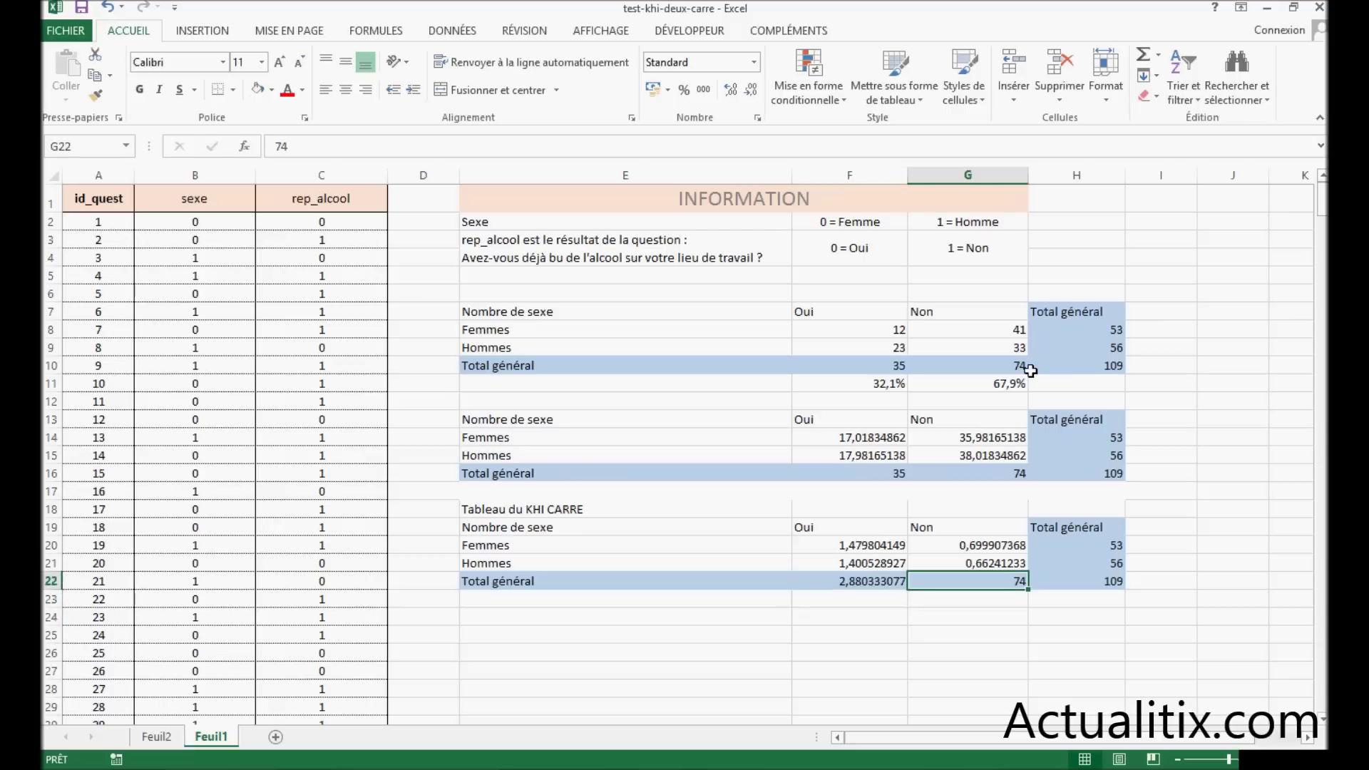
{"action": "left_click", "coordinate": [1143, 54]}
{"action": "key", "text": "Return"}
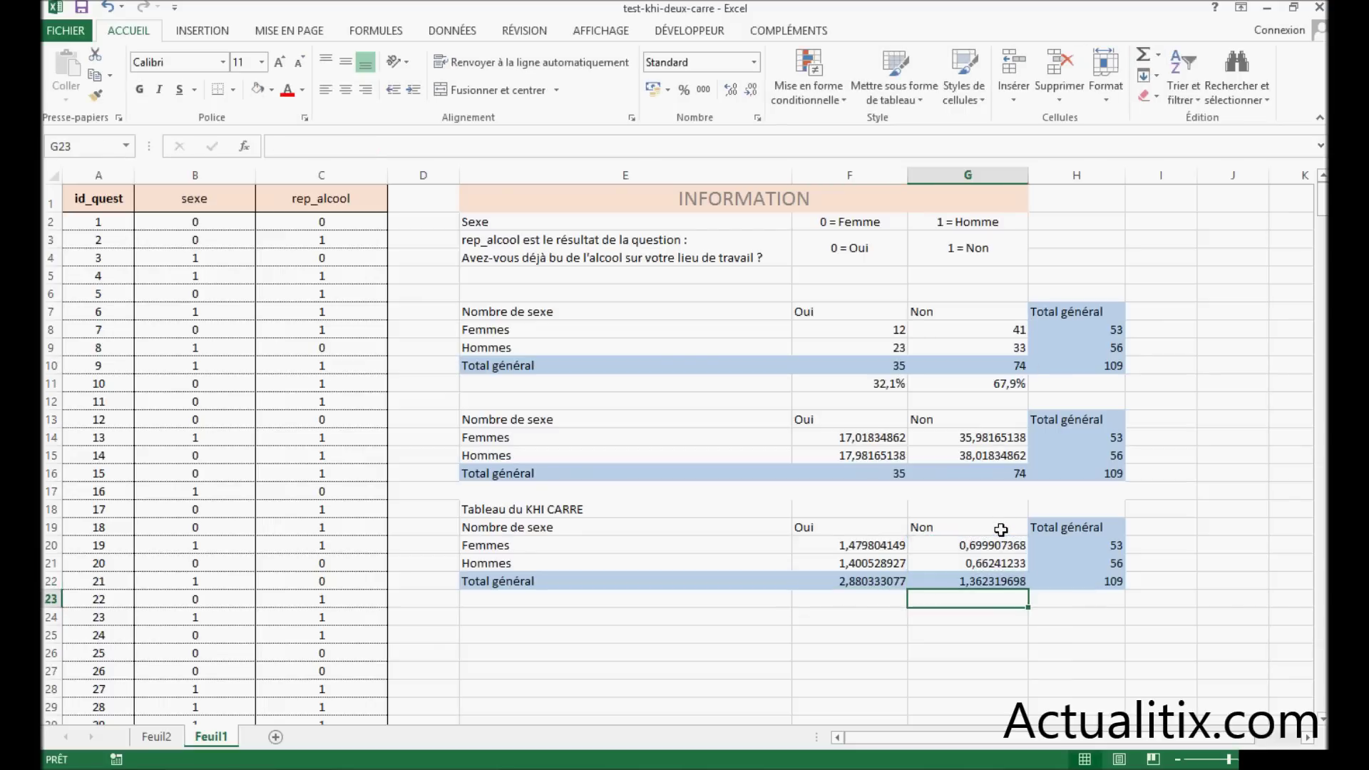
Step: AutoSum the Femmes and Hommes rows in H20, H21 and the grand total 4,242652775 in H22
{"action": "left_click", "coordinate": [1056, 545]}
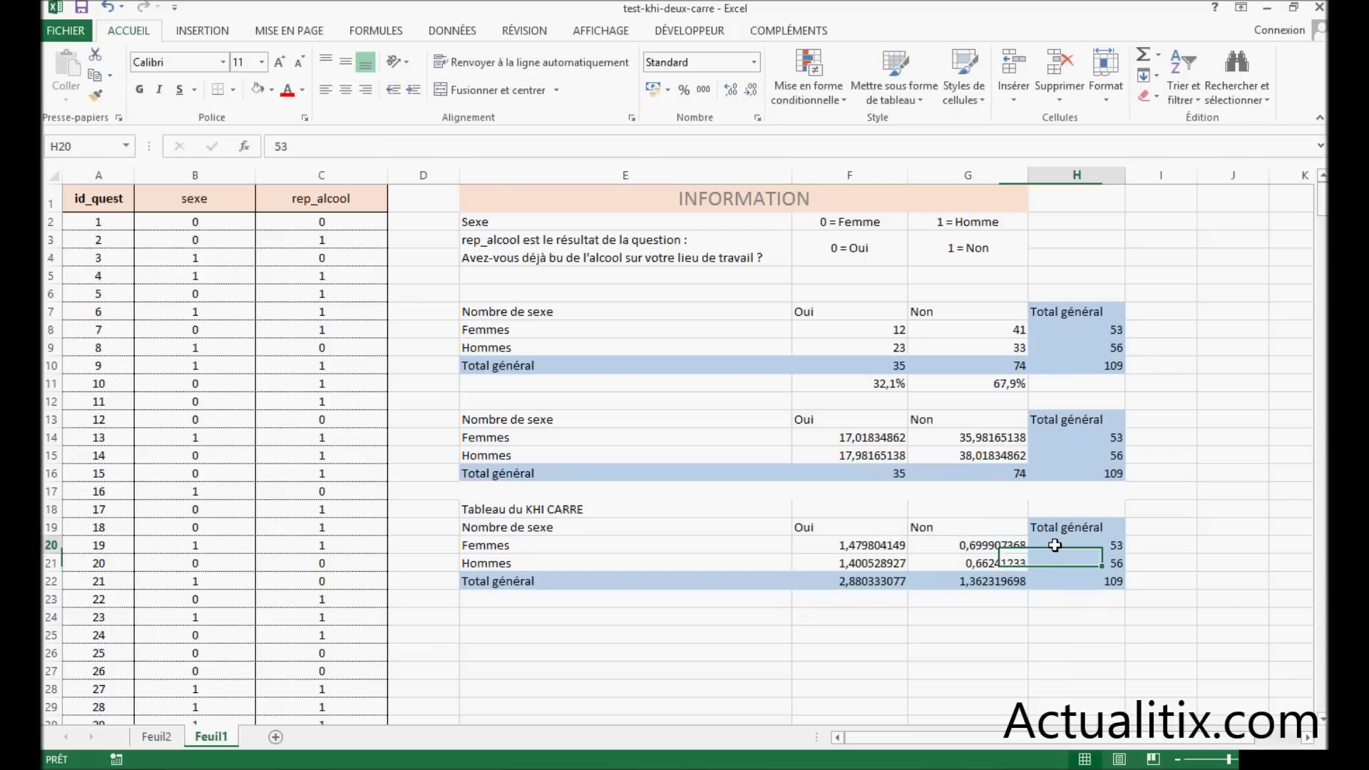
{"action": "left_click", "coordinate": [1144, 54]}
{"action": "key", "text": "Return"}
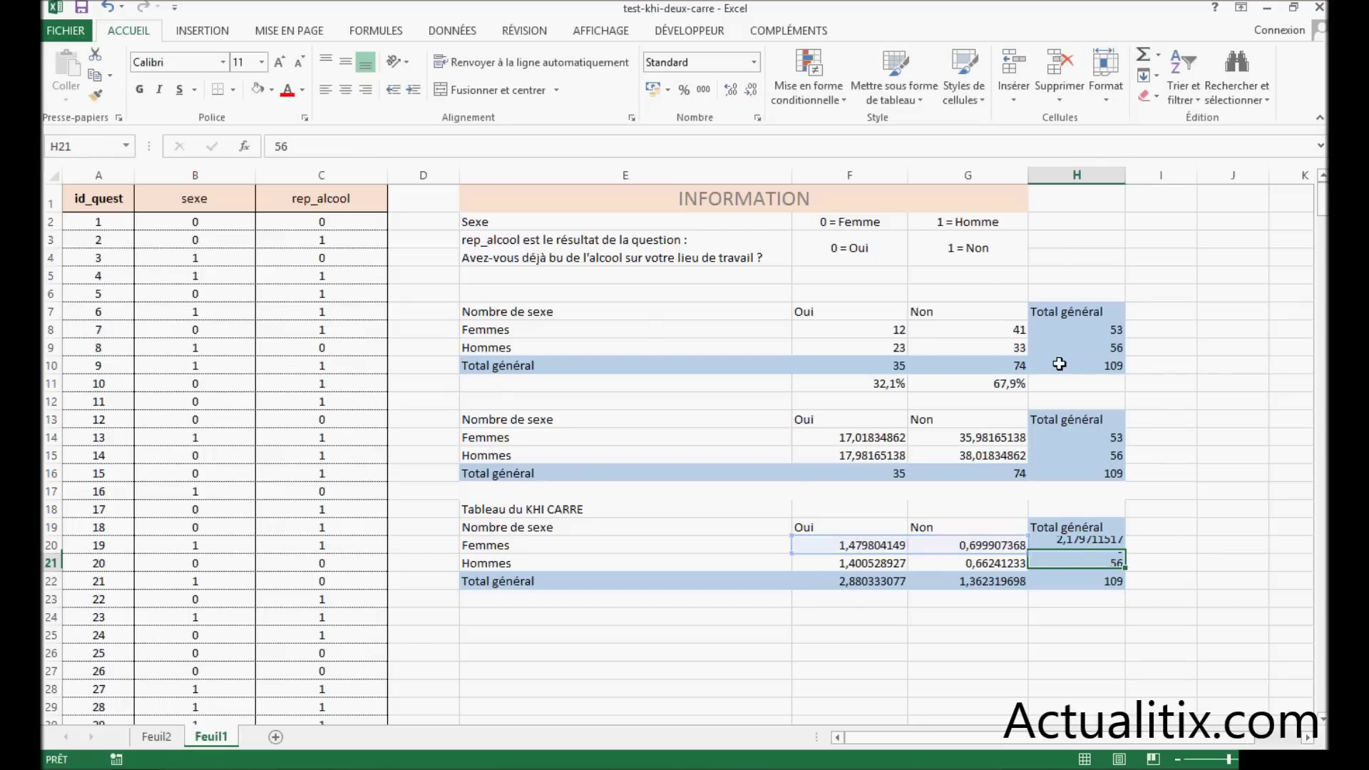
{"action": "left_click", "coordinate": [1144, 54]}
{"action": "key", "text": "Return"}
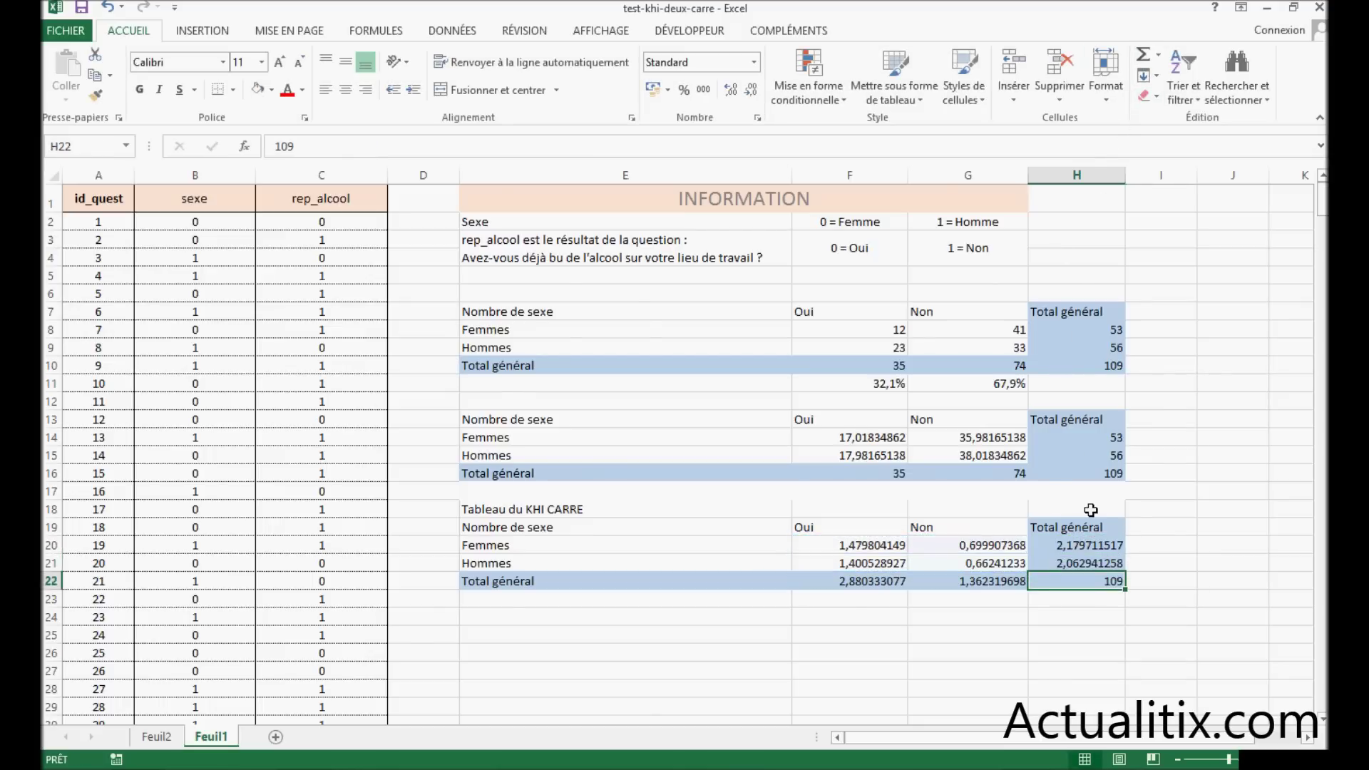
{"action": "left_click", "coordinate": [1145, 55]}
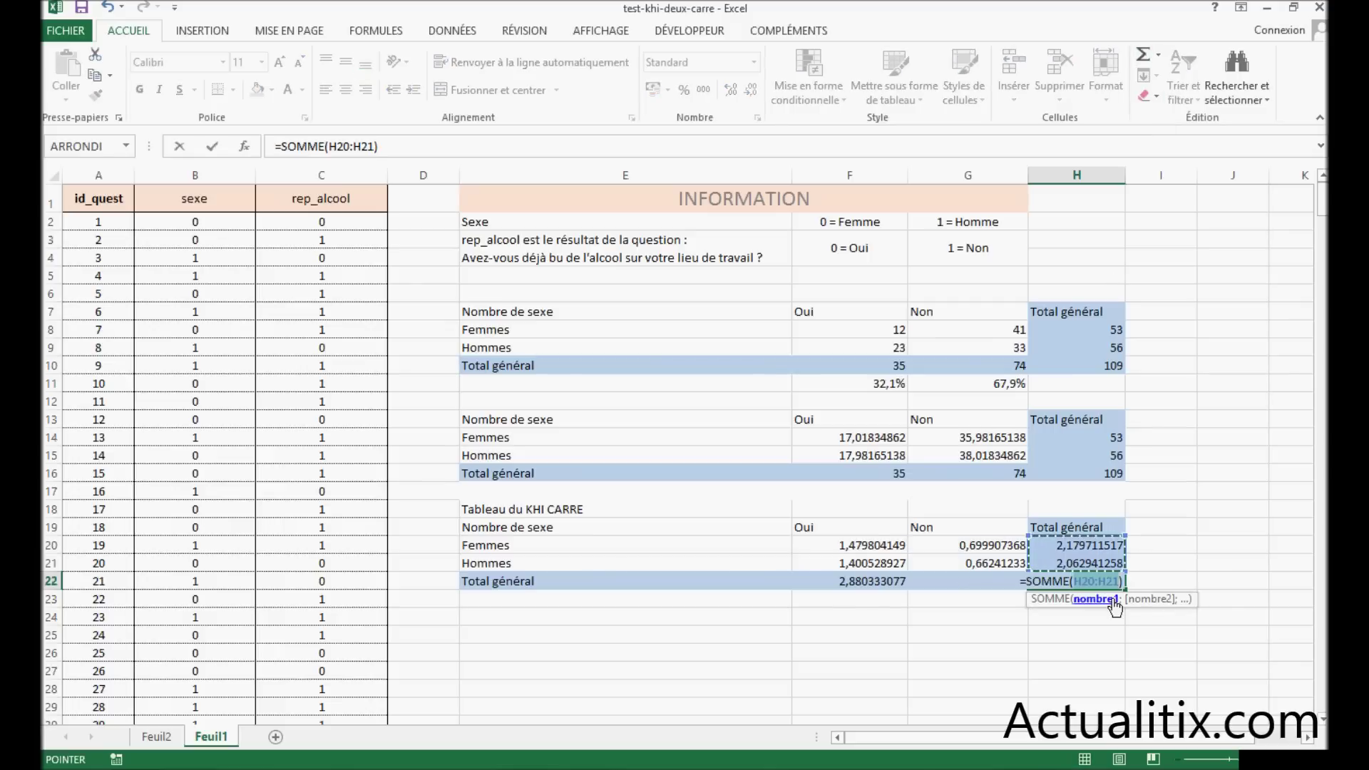
{"action": "key", "text": "Return"}
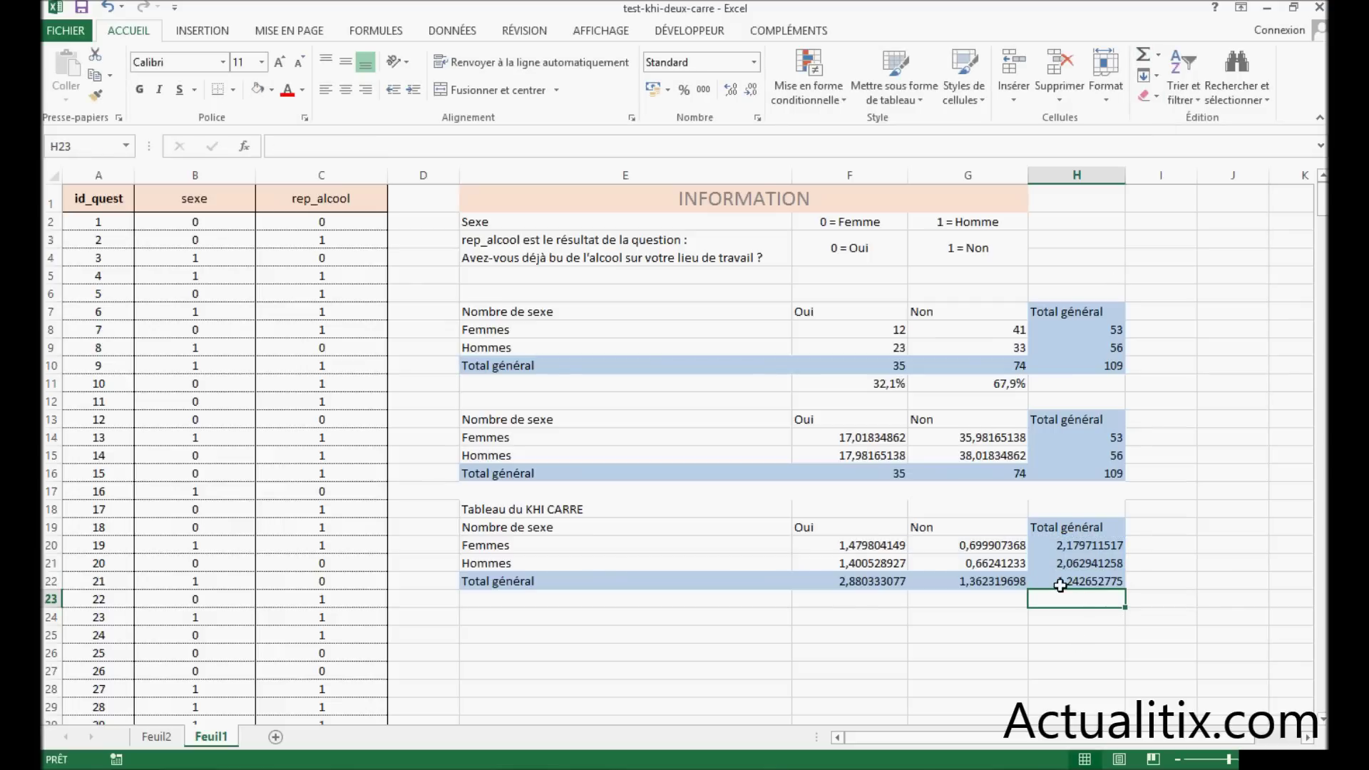
{"action": "left_click", "coordinate": [1045, 581]}
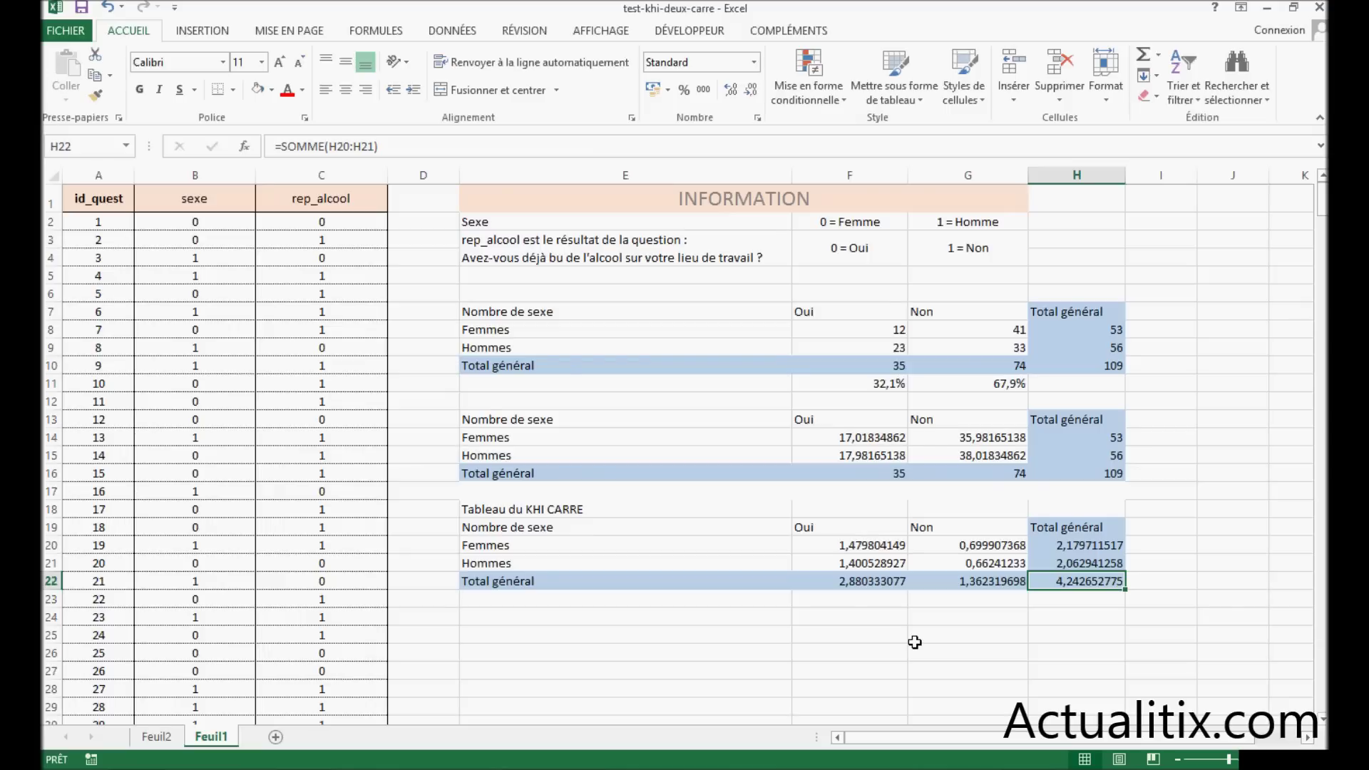
{"action": "left_click", "coordinate": [531, 637]}
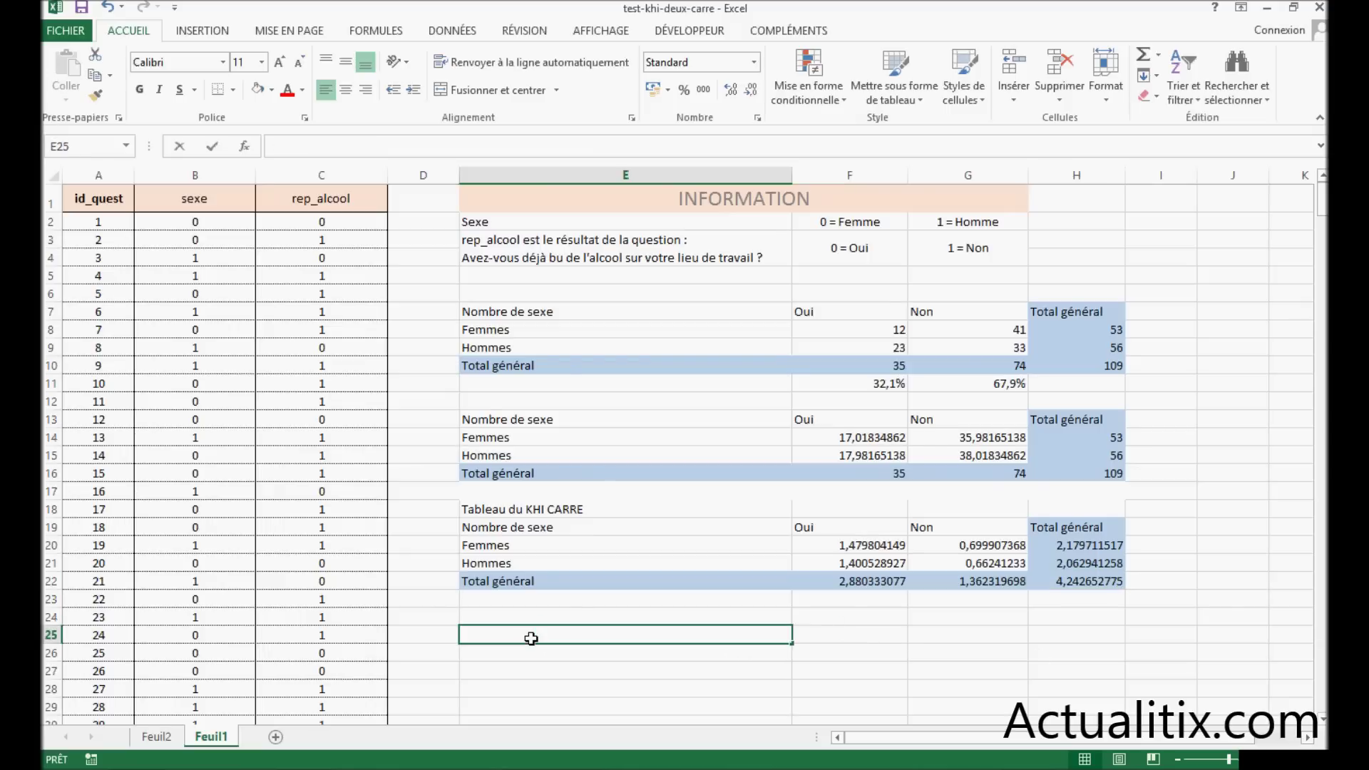
Step: Label E25 KHI CARRE and paste the grand total 4,242652775 into F25 as a value
{"action": "type", "text": "KHI"}
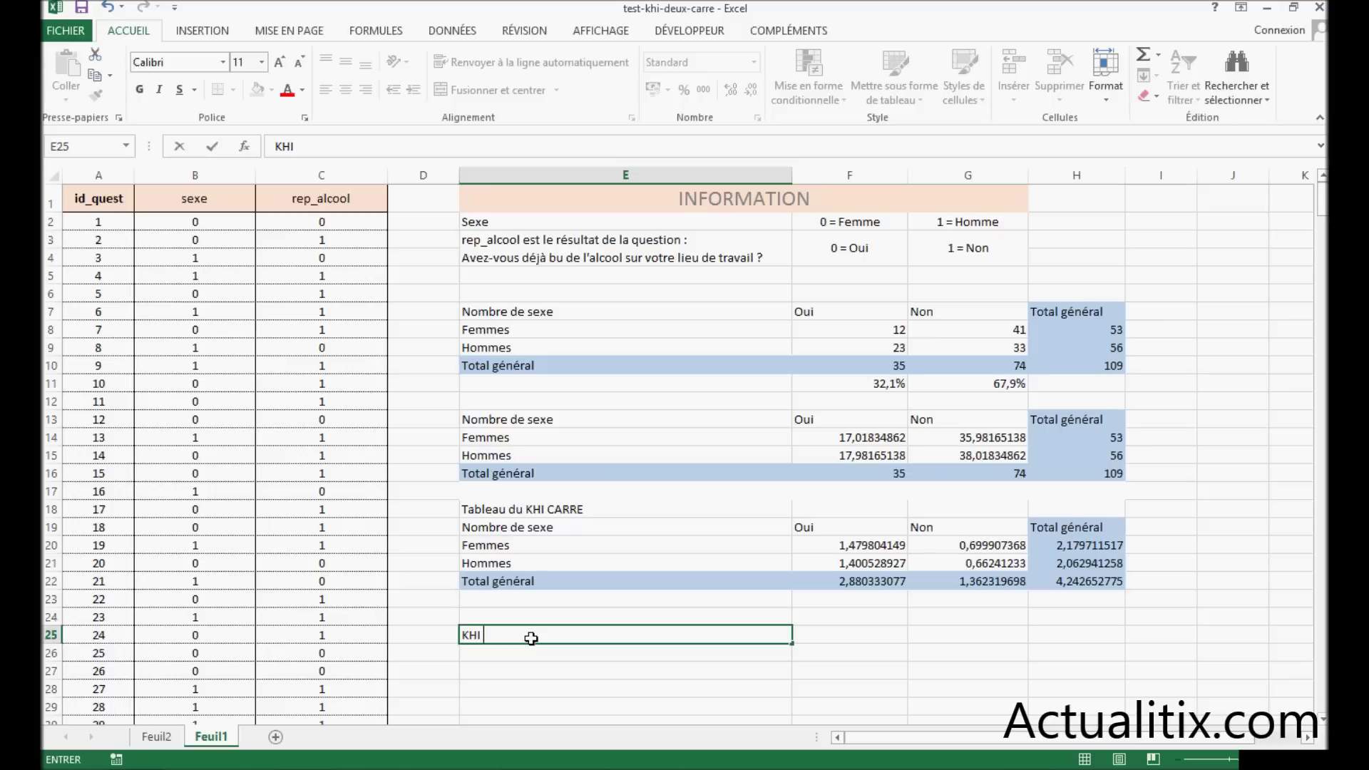
{"action": "type", "text": " CARRE"}
{"action": "left_click", "coordinate": [856, 633]}
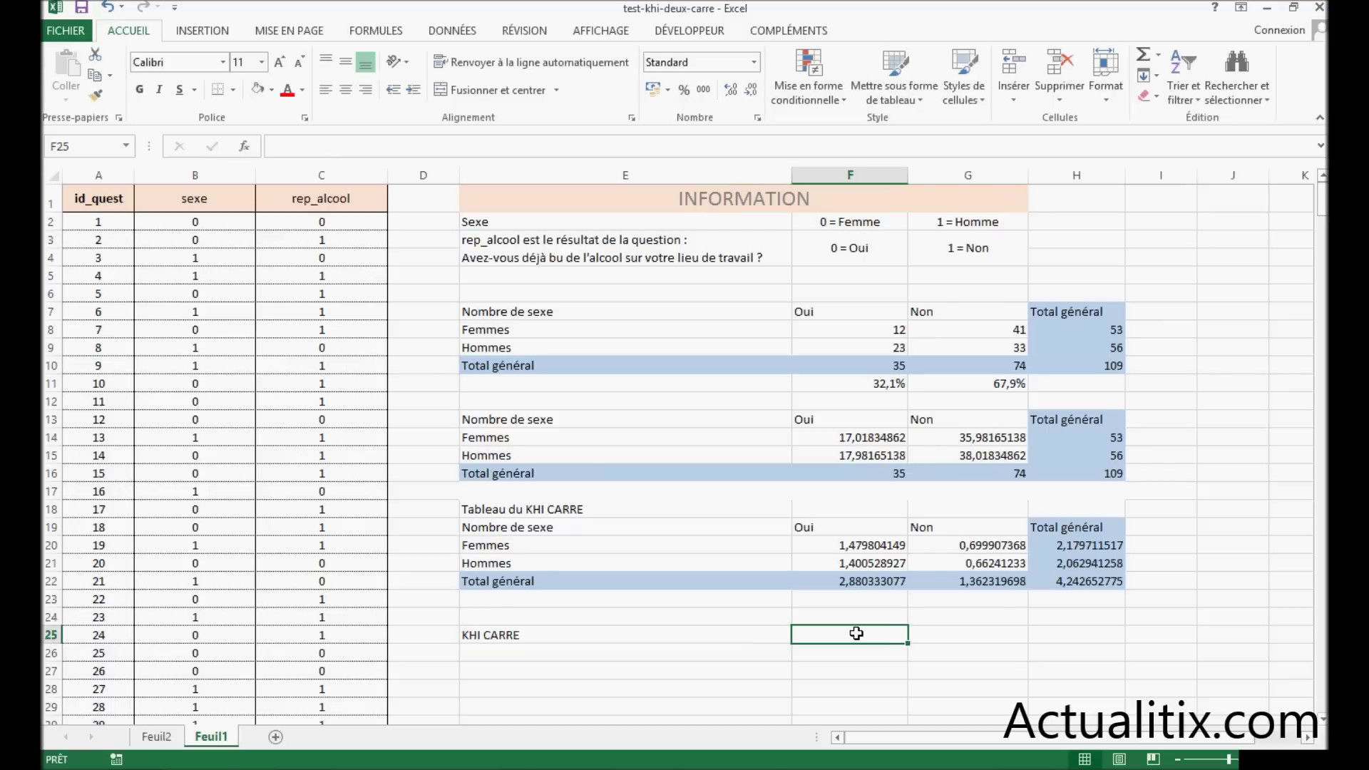
{"action": "left_click", "coordinate": [1055, 589]}
{"action": "right_click", "coordinate": [1061, 590]}
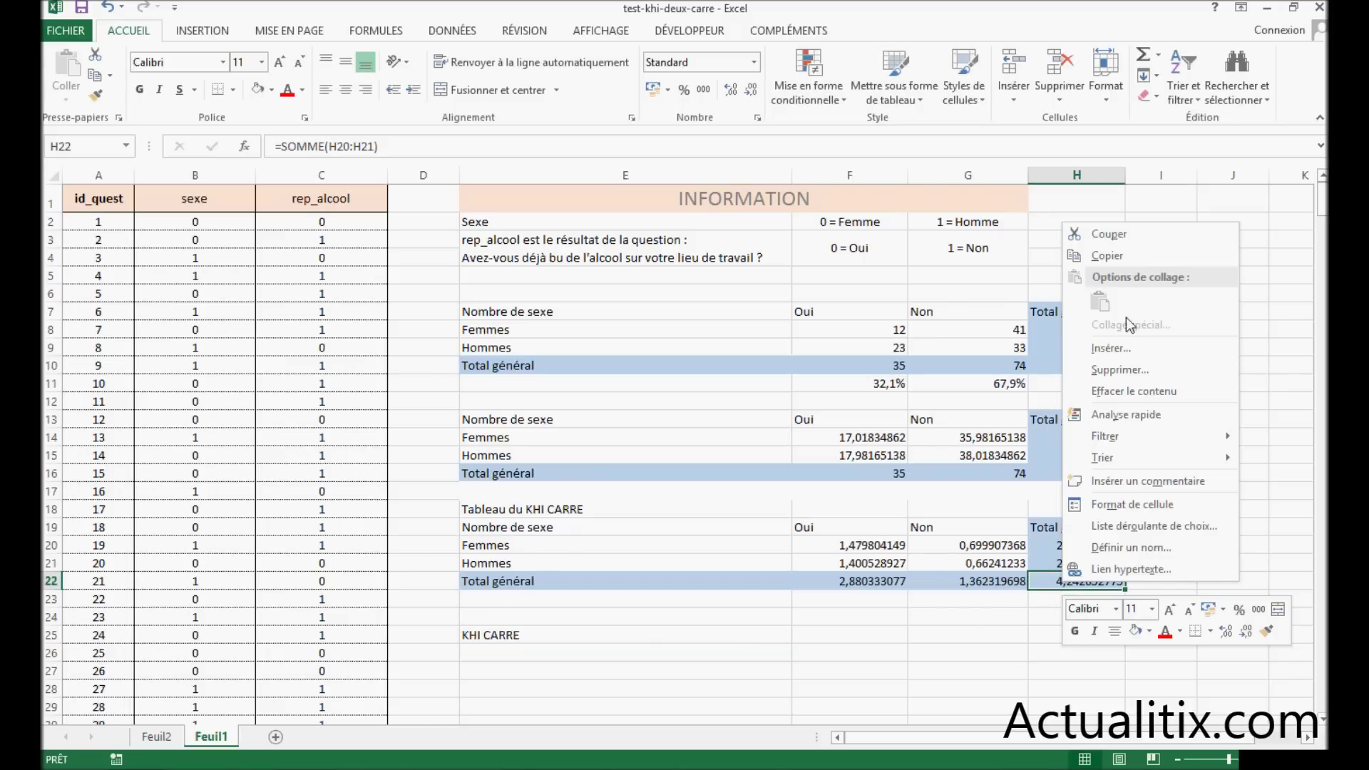
{"action": "left_click", "coordinate": [1106, 255]}
{"action": "left_click", "coordinate": [813, 635]}
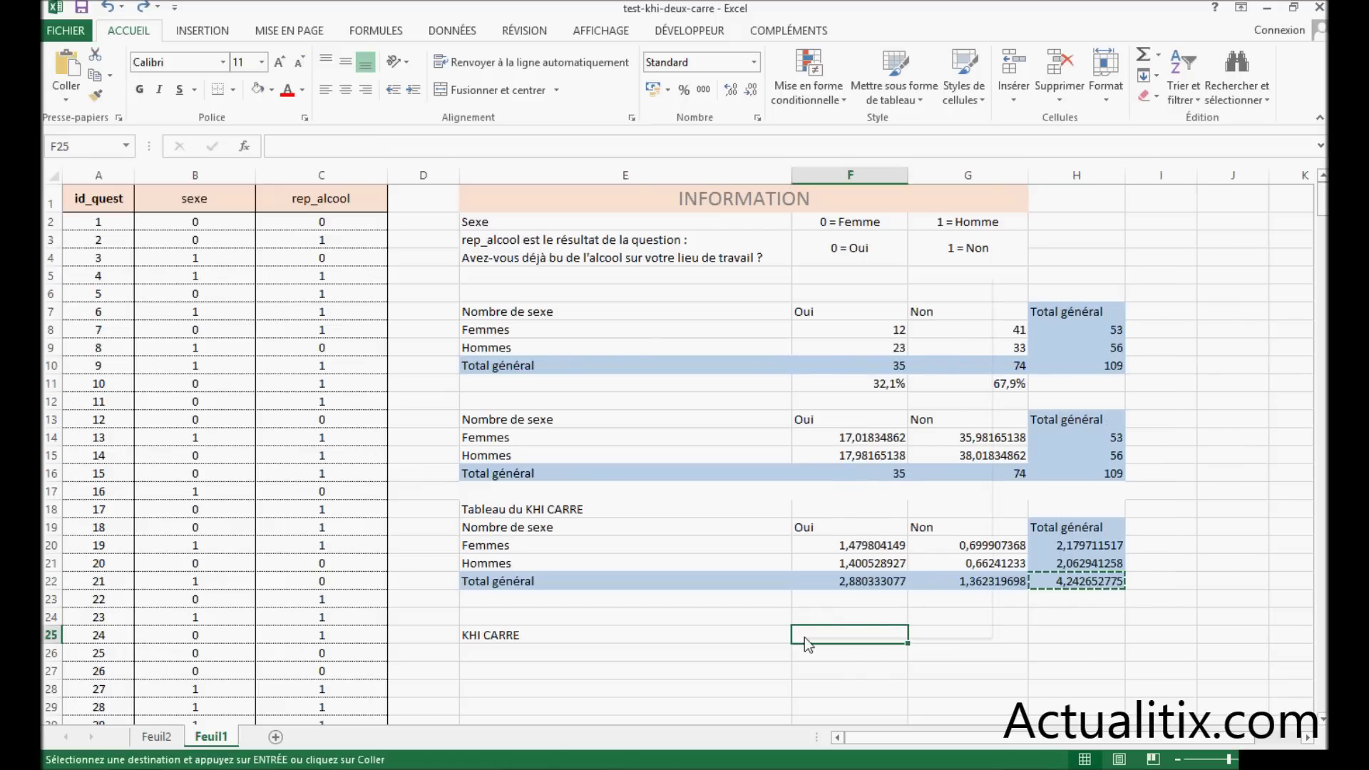
{"action": "right_click", "coordinate": [805, 636]}
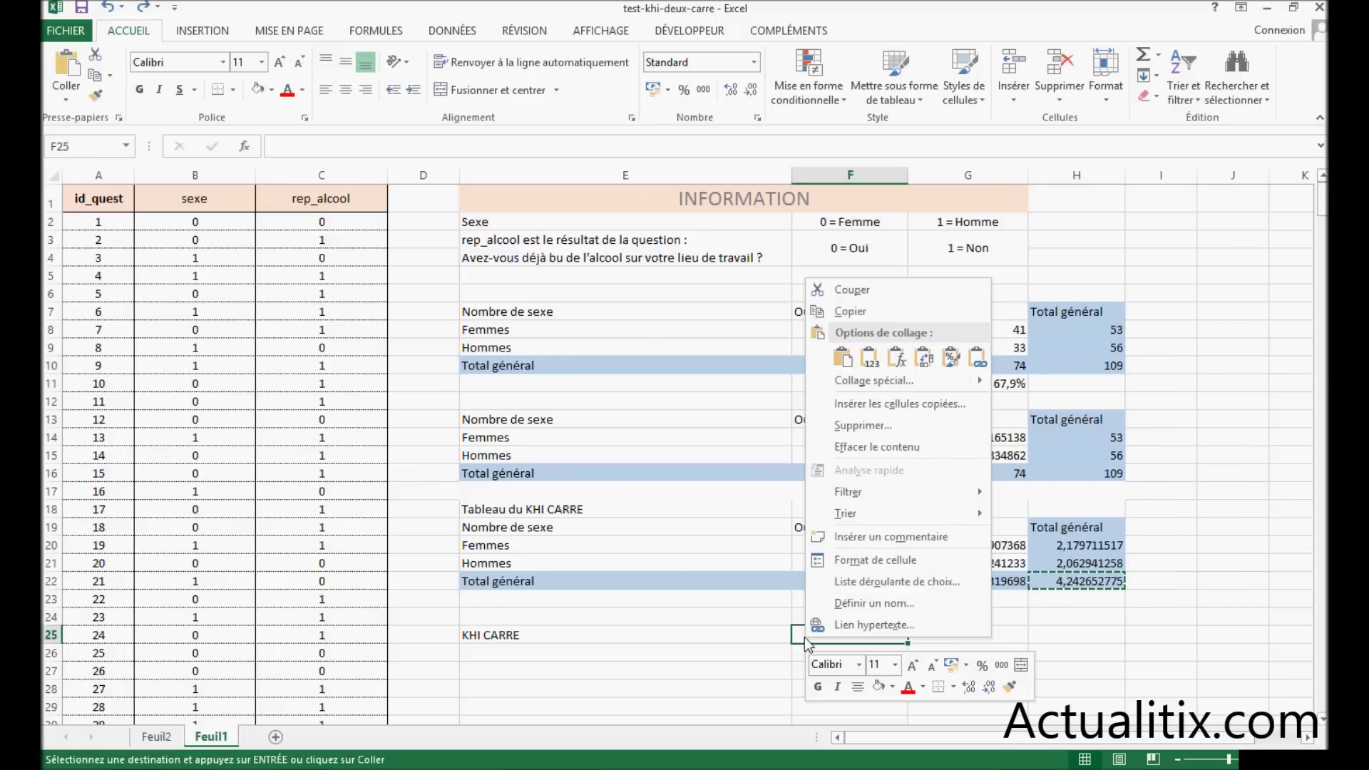
{"action": "left_click", "coordinate": [870, 357]}
Step: Start typing the label 'KHI CARRE 5 %' in E27
{"action": "left_click", "coordinate": [841, 670]}
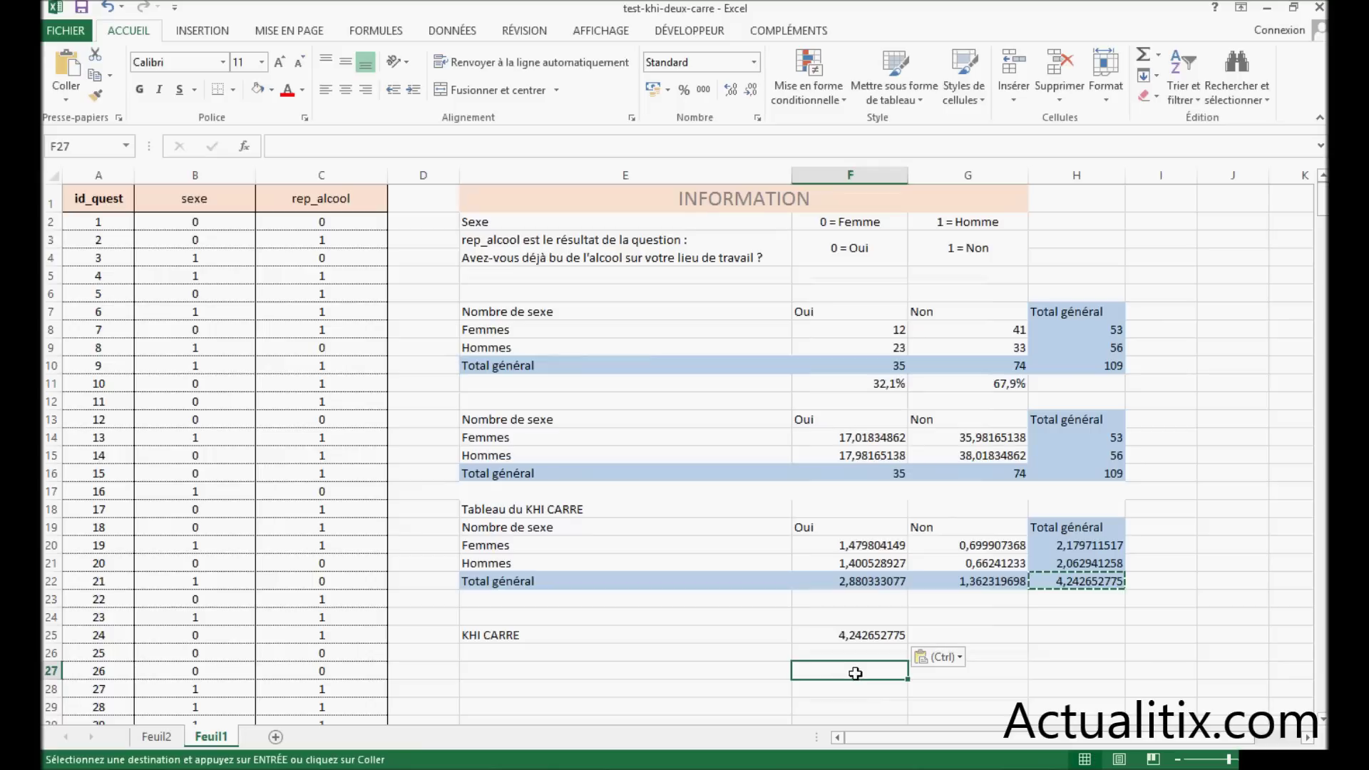
{"action": "double_click", "coordinate": [528, 670]}
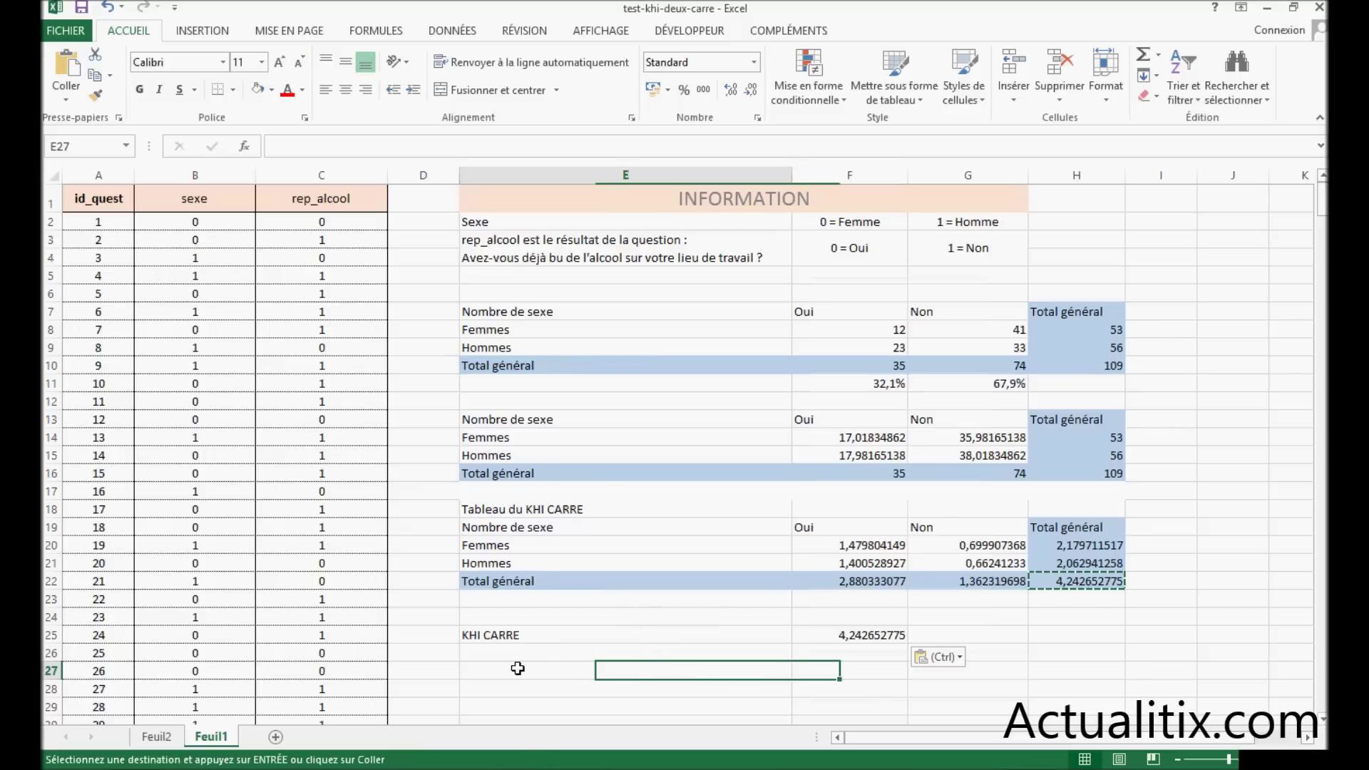
{"action": "type", "text": "KHI CARRE 5 "}
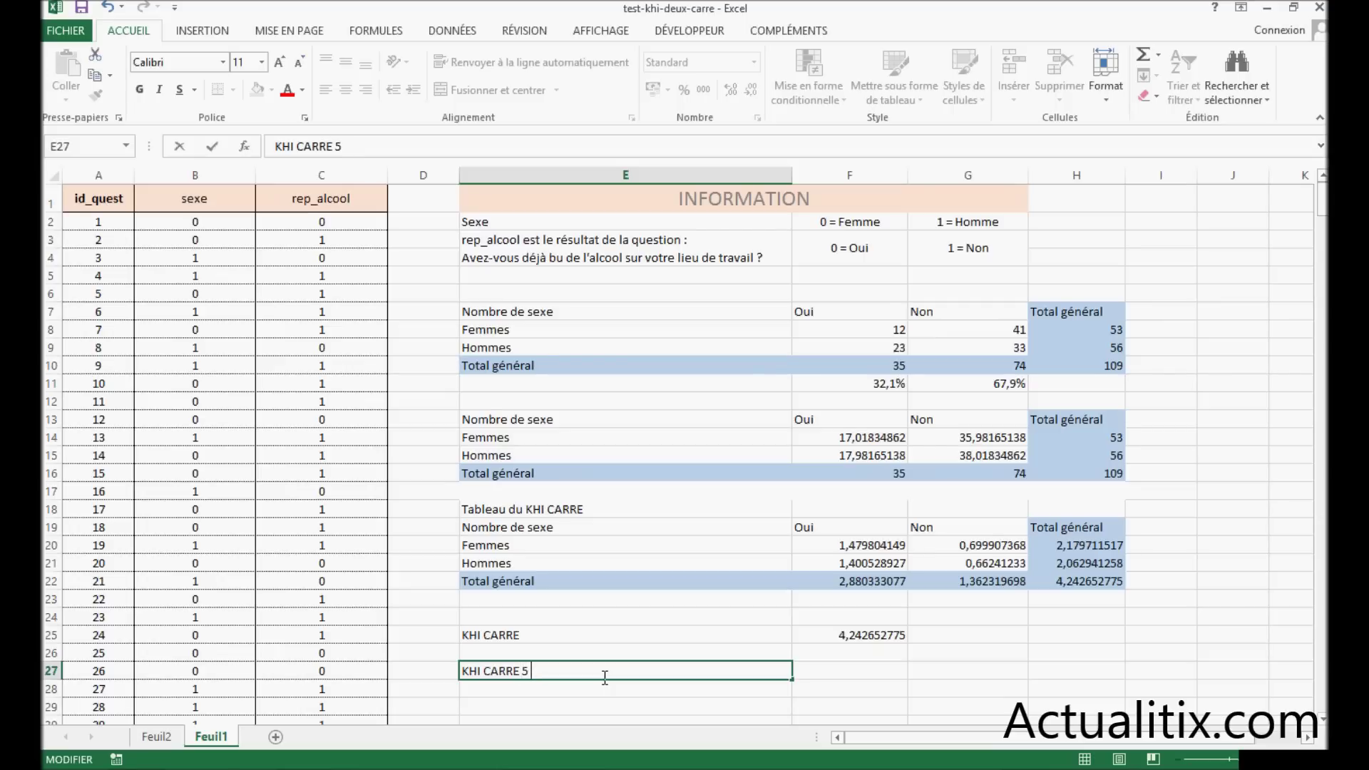
{"action": "type", "text": "%"}
Step: Confirm the KHI CARRE 5% label in E27 and add KHI CARRE 1% in E29
{"action": "key", "text": "Return"}
{"action": "key", "text": "Return"}
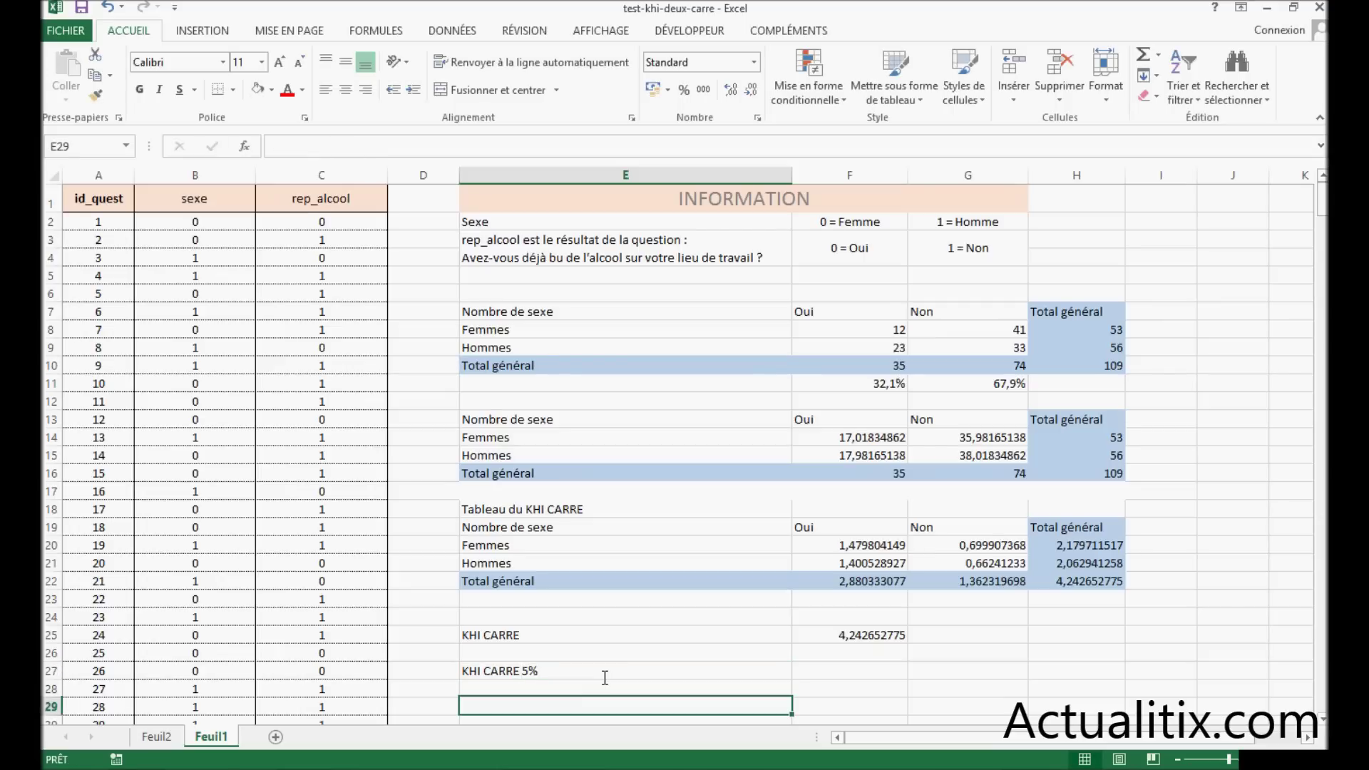
{"action": "type", "text": "KHI"}
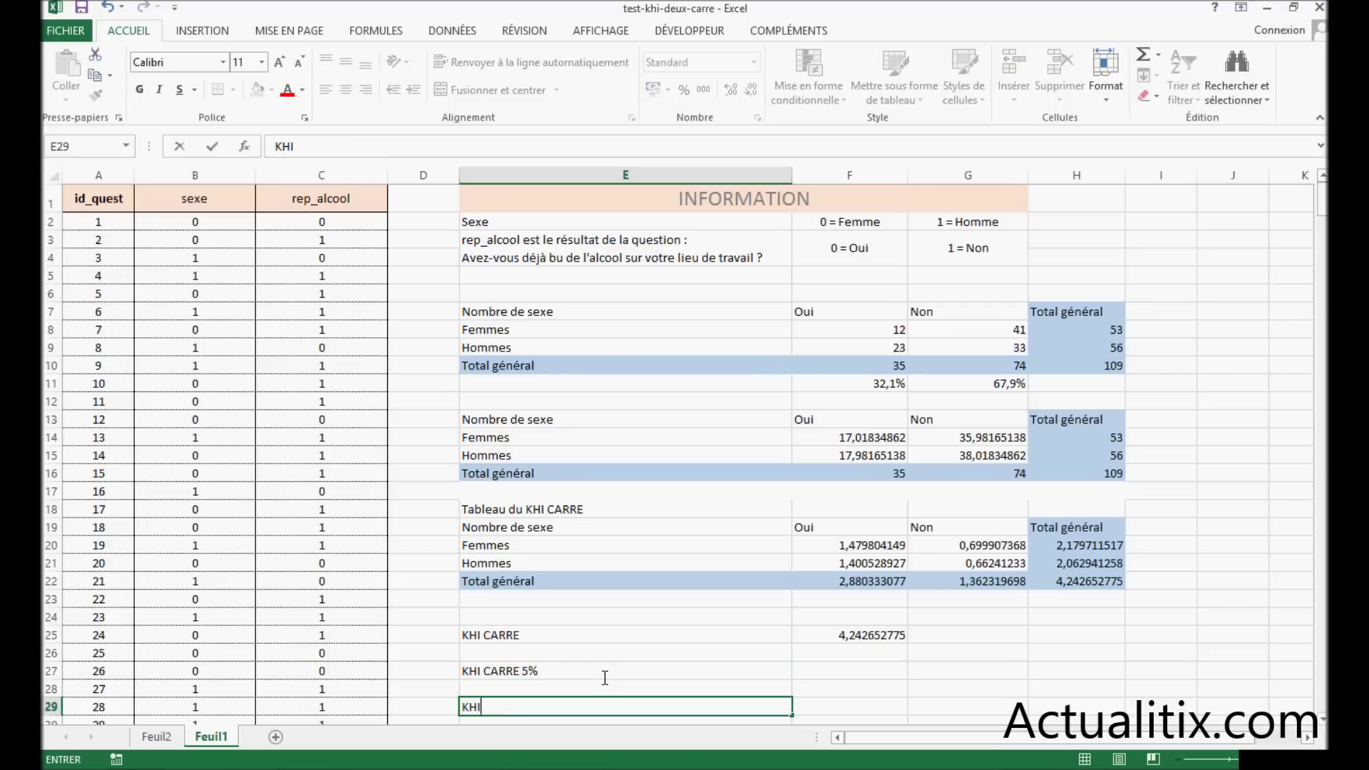
{"action": "type", "text": " CARRE "}
{"action": "type", "text": "1"}
{"action": "type", "text": "%"}
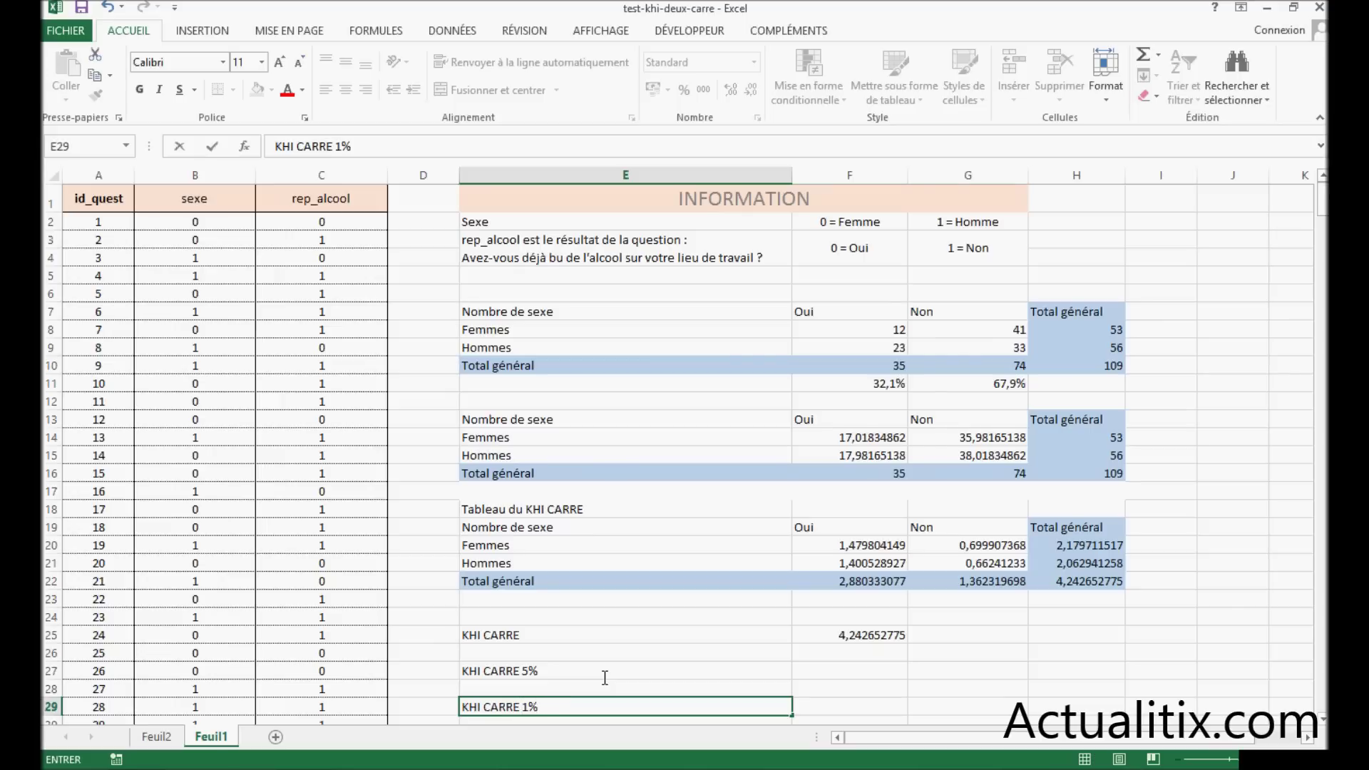
{"action": "left_click", "coordinate": [821, 673]}
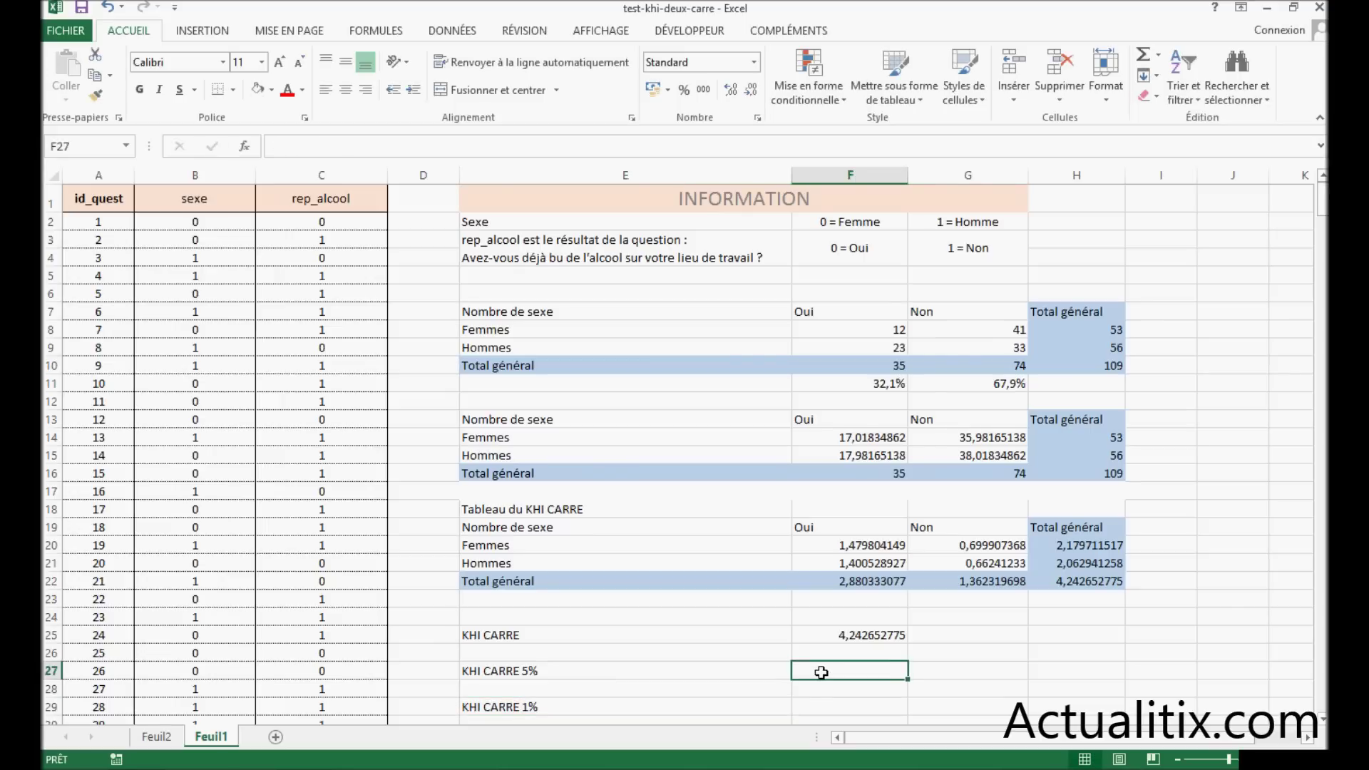
{"action": "left_click", "coordinate": [243, 147]}
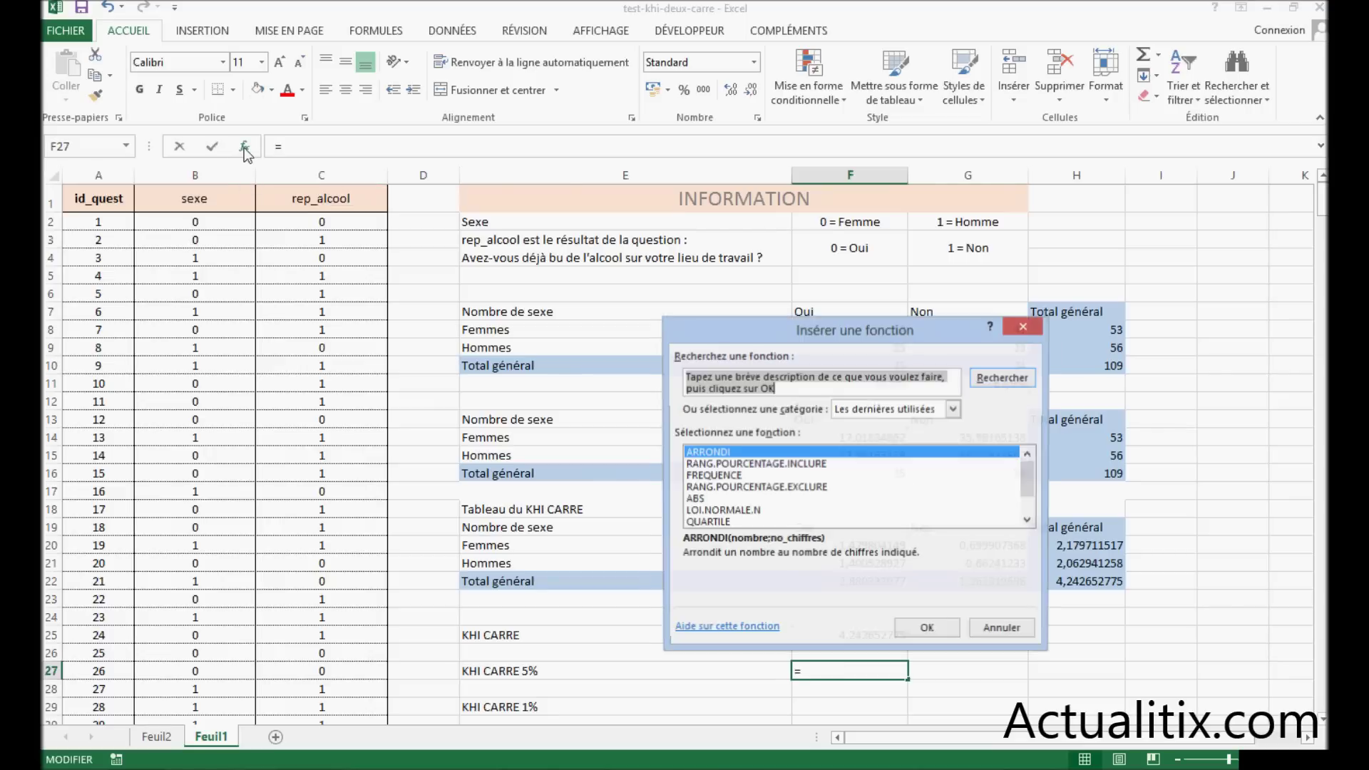
Step: Enter =KHIDEUX.INVERSE(0,05;1) in F27, giving the 5% critical value 3,841458821
{"action": "type", "text": "khi deux"}
{"action": "key", "text": "Return"}
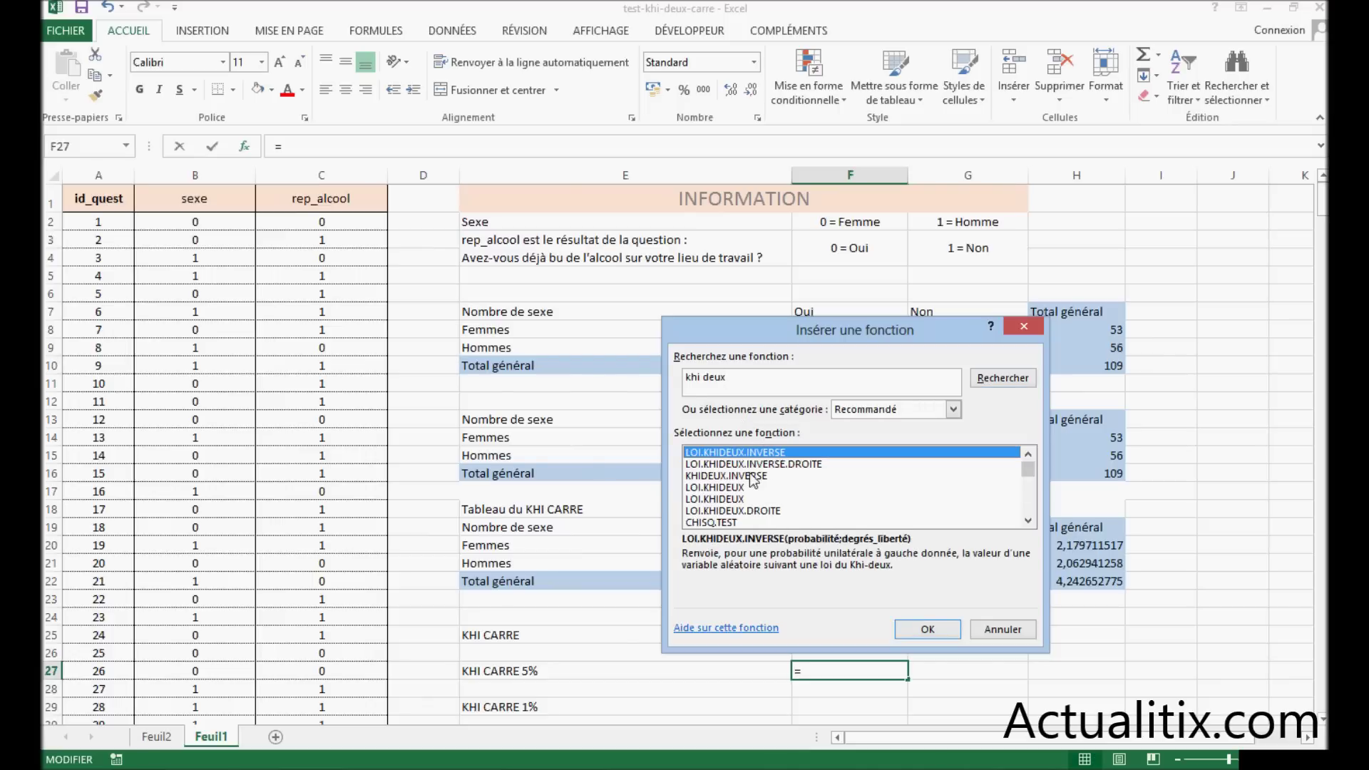
{"action": "left_click", "coordinate": [738, 477]}
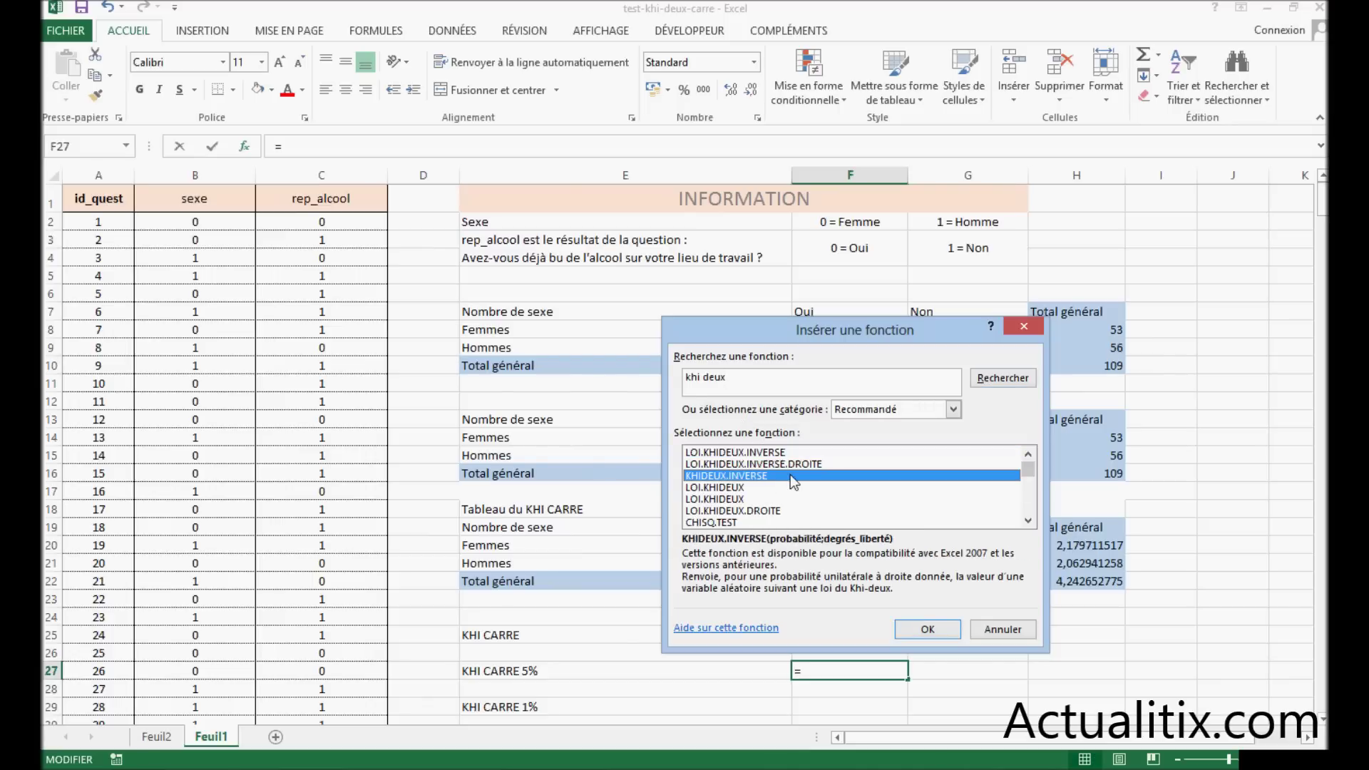
{"action": "left_click", "coordinate": [924, 631]}
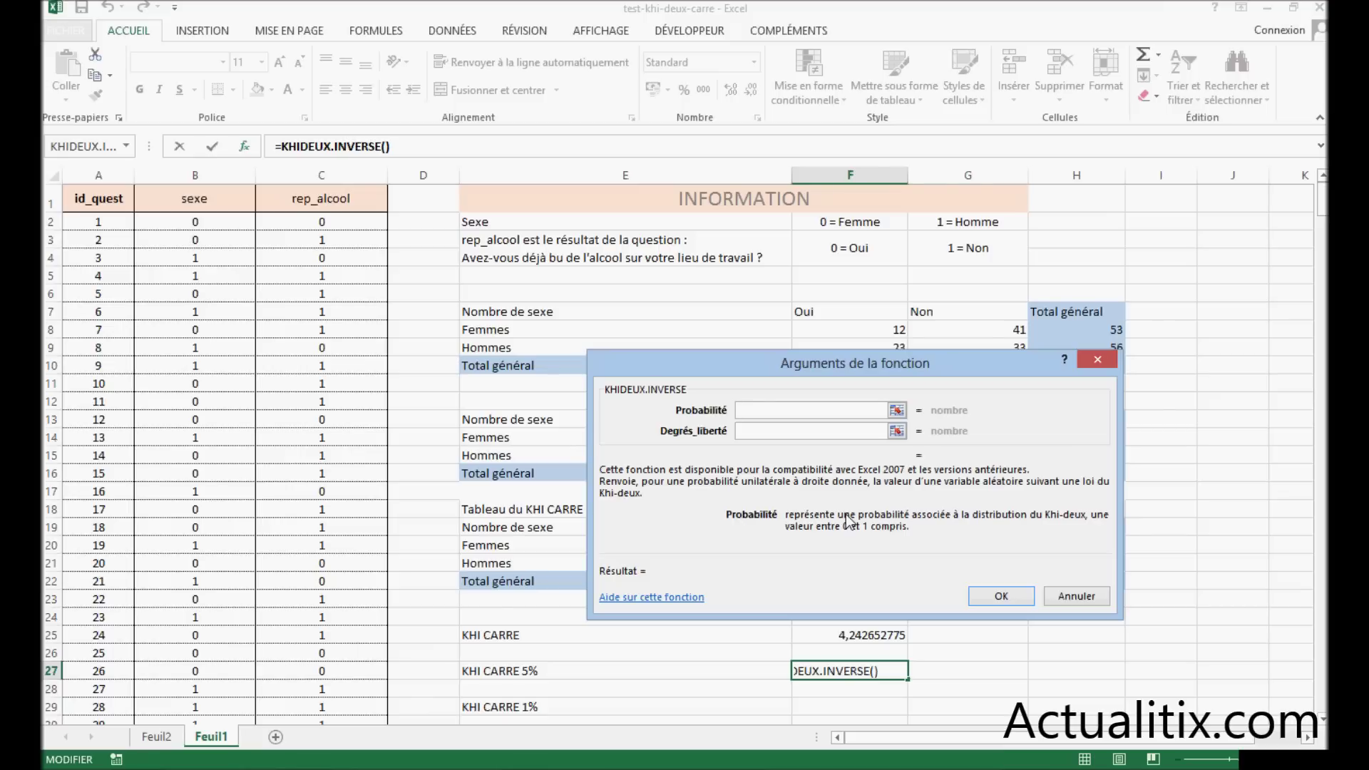
{"action": "type", "text": "0,05"}
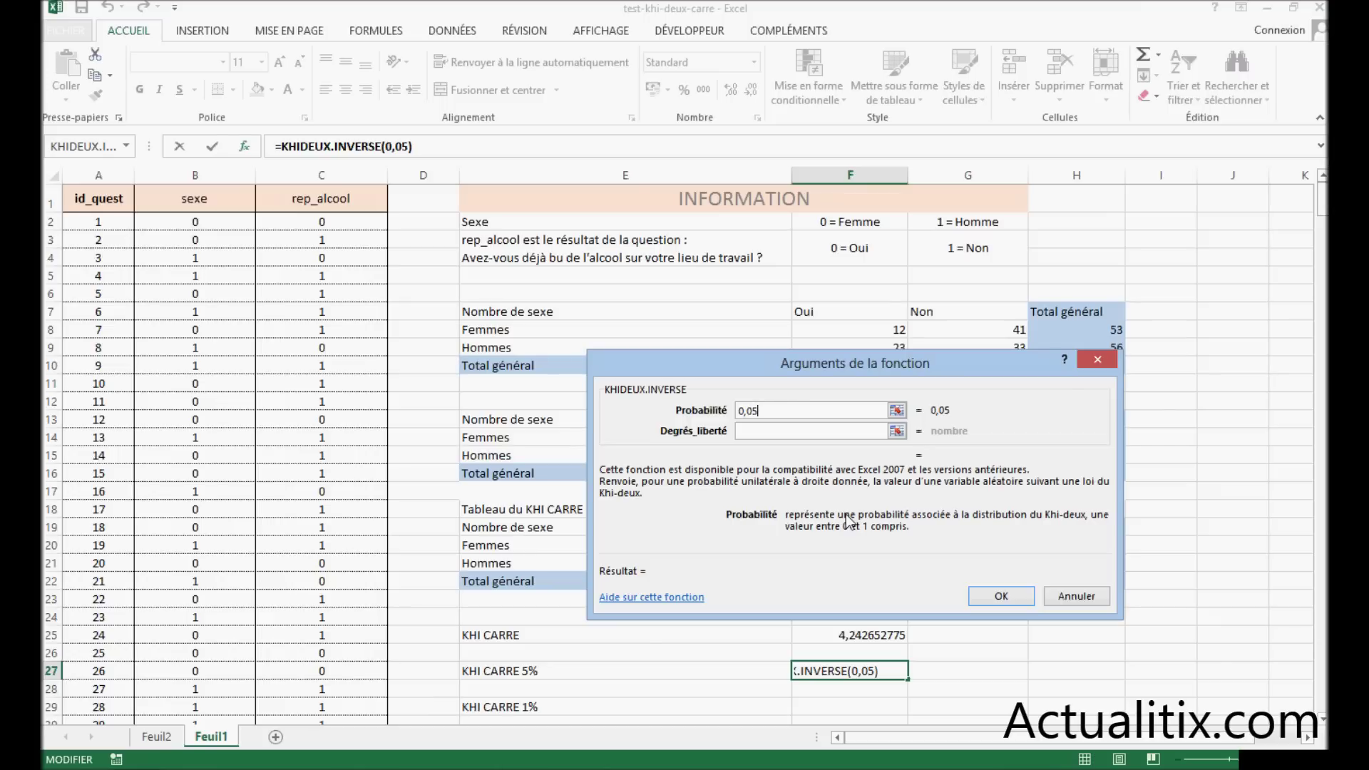
{"action": "key", "text": "Tab"}
{"action": "type", "text": "1"}
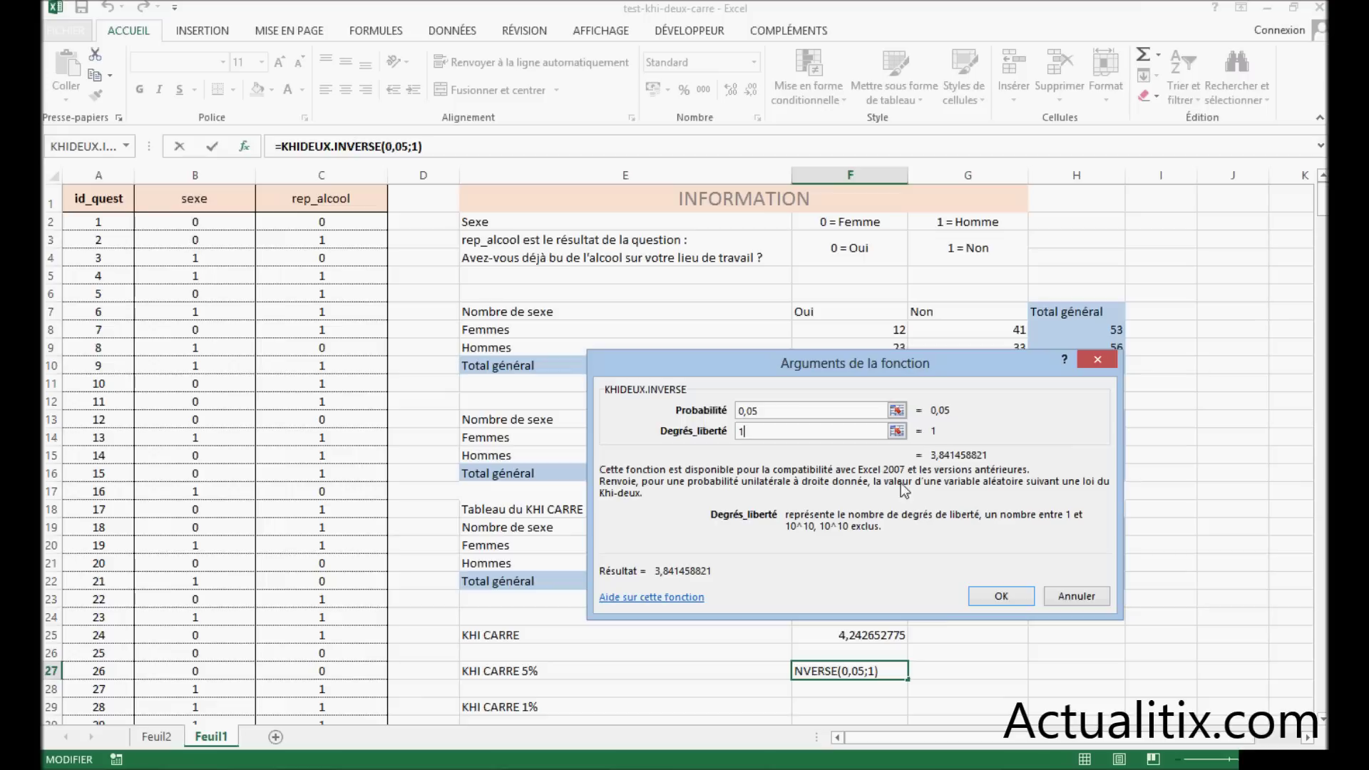
{"action": "left_click", "coordinate": [998, 596]}
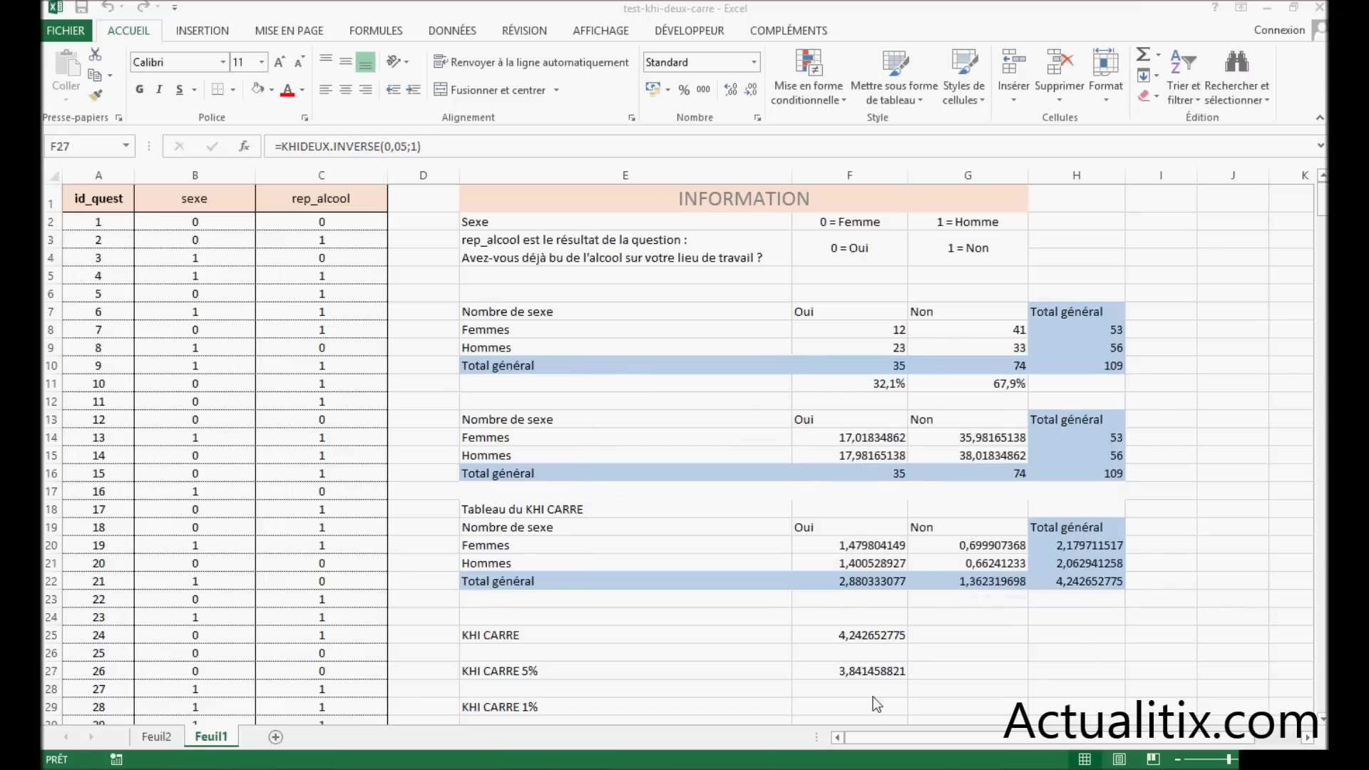
{"action": "left_click", "coordinate": [841, 704]}
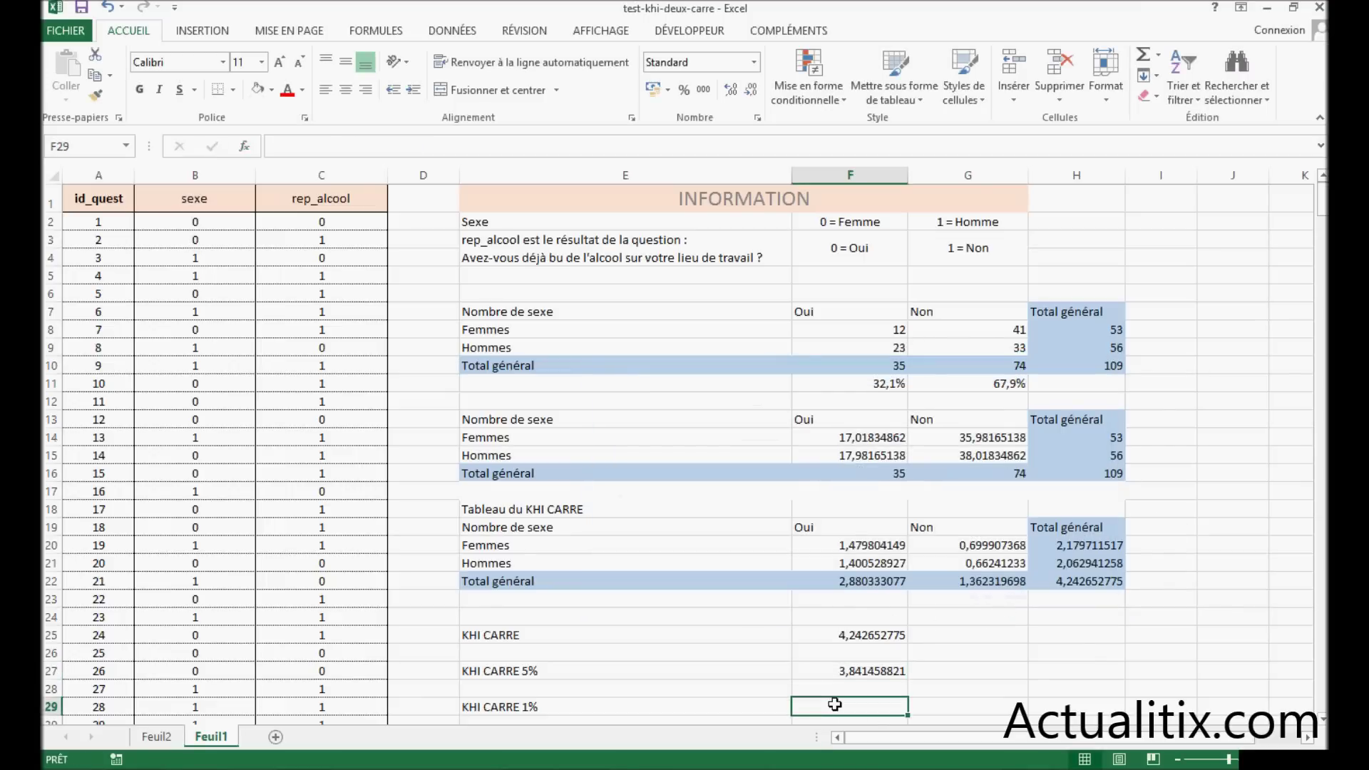
Step: Enter =KHIDEUX.INVERSE(0,01;1) in F29, returning the 1% critical value 6,634896601
{"action": "left_click", "coordinate": [245, 147]}
{"action": "left_click", "coordinate": [741, 454]}
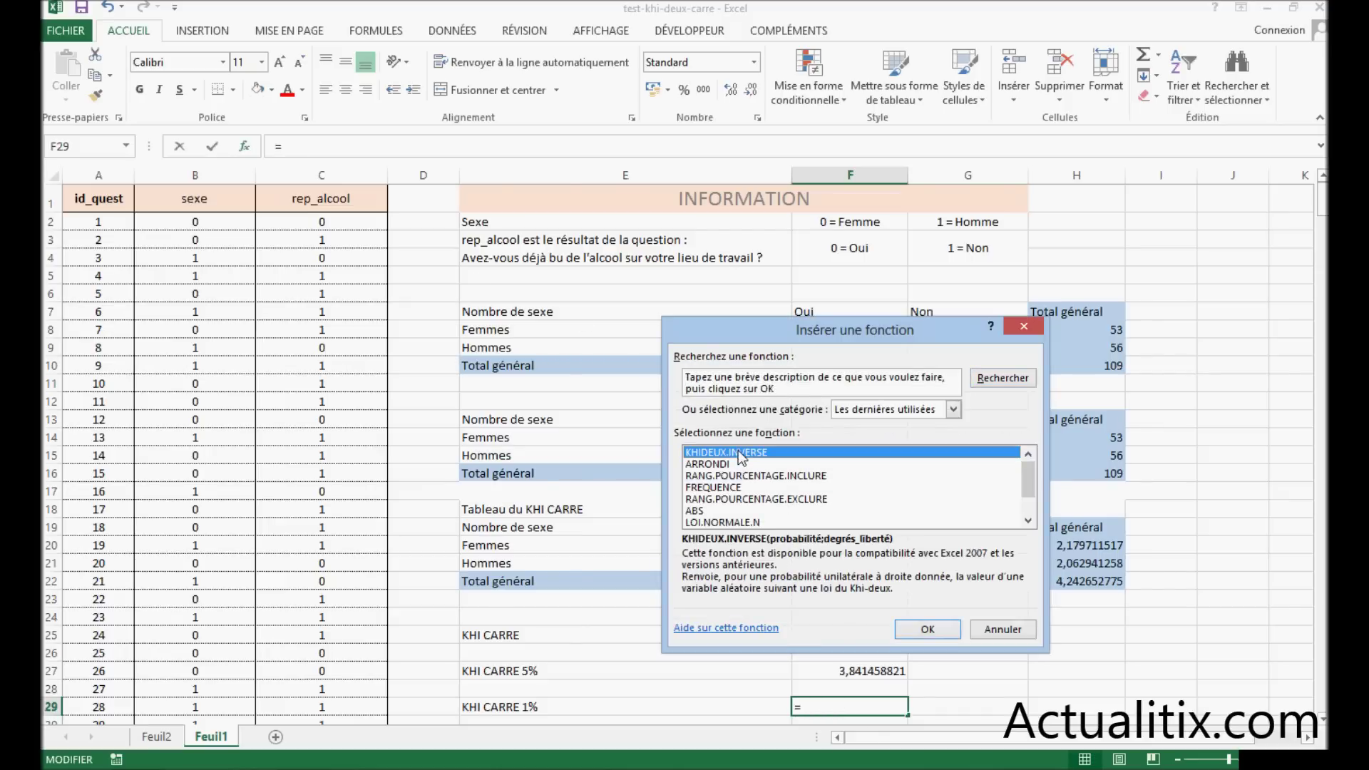
{"action": "left_click", "coordinate": [929, 627]}
{"action": "type", "text": "0,01"}
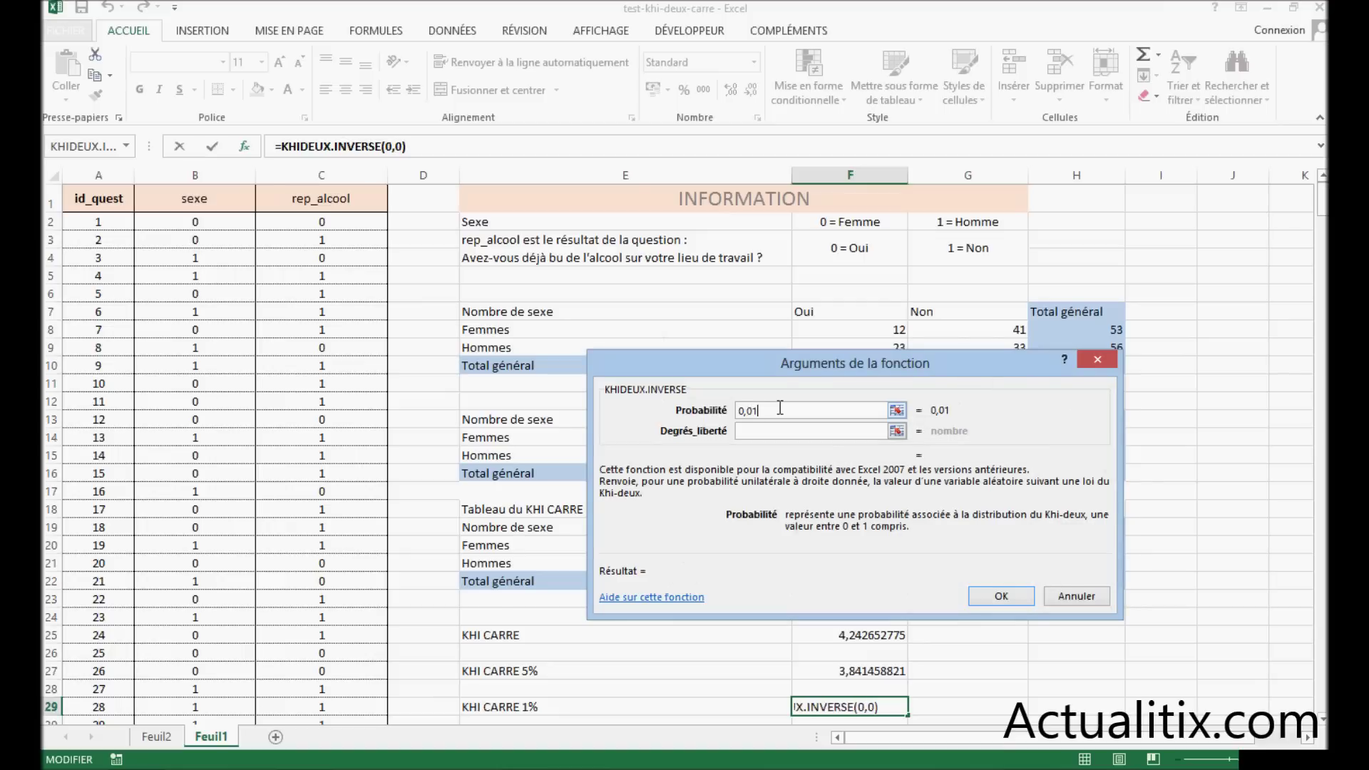
{"action": "left_click", "coordinate": [769, 434]}
{"action": "type", "text": "1"}
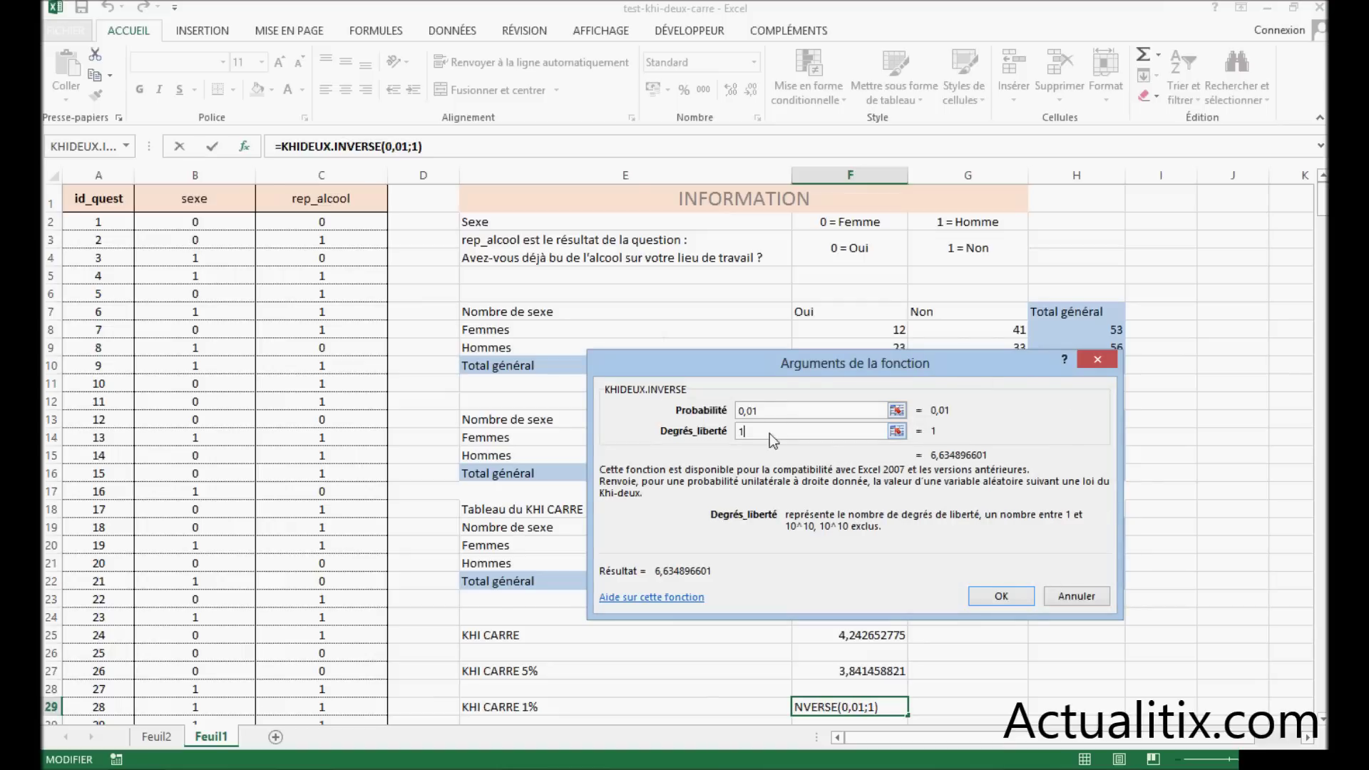
{"action": "left_click", "coordinate": [1012, 597]}
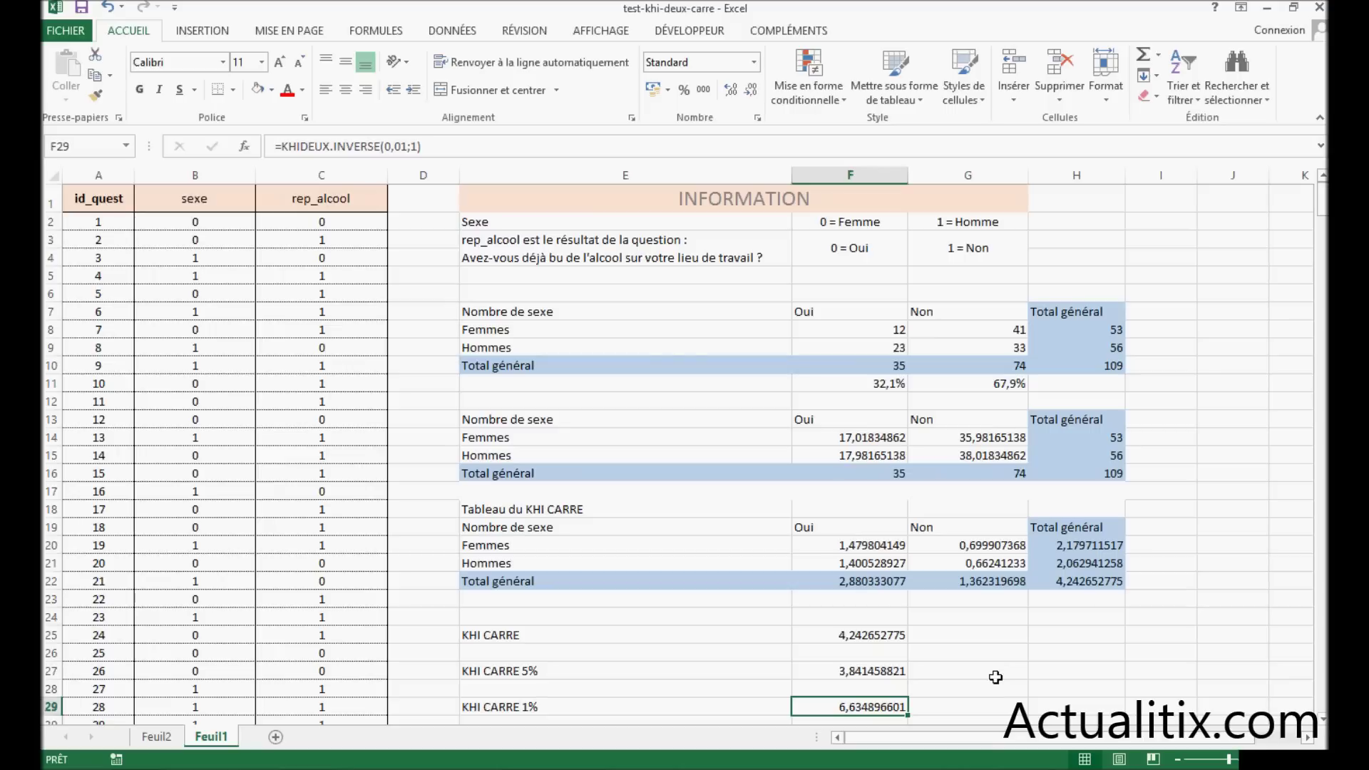
{"action": "left_click", "coordinate": [882, 673]}
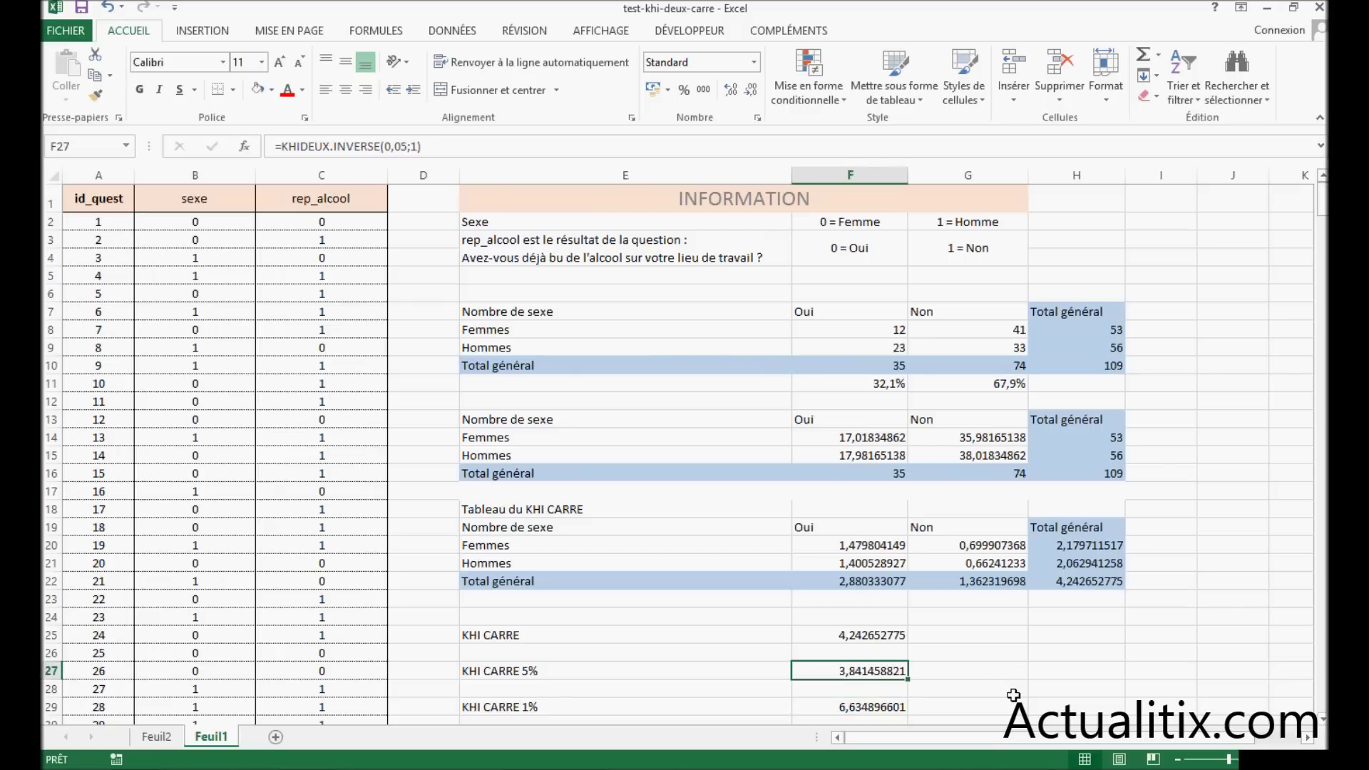
{"action": "left_click", "coordinate": [839, 635]}
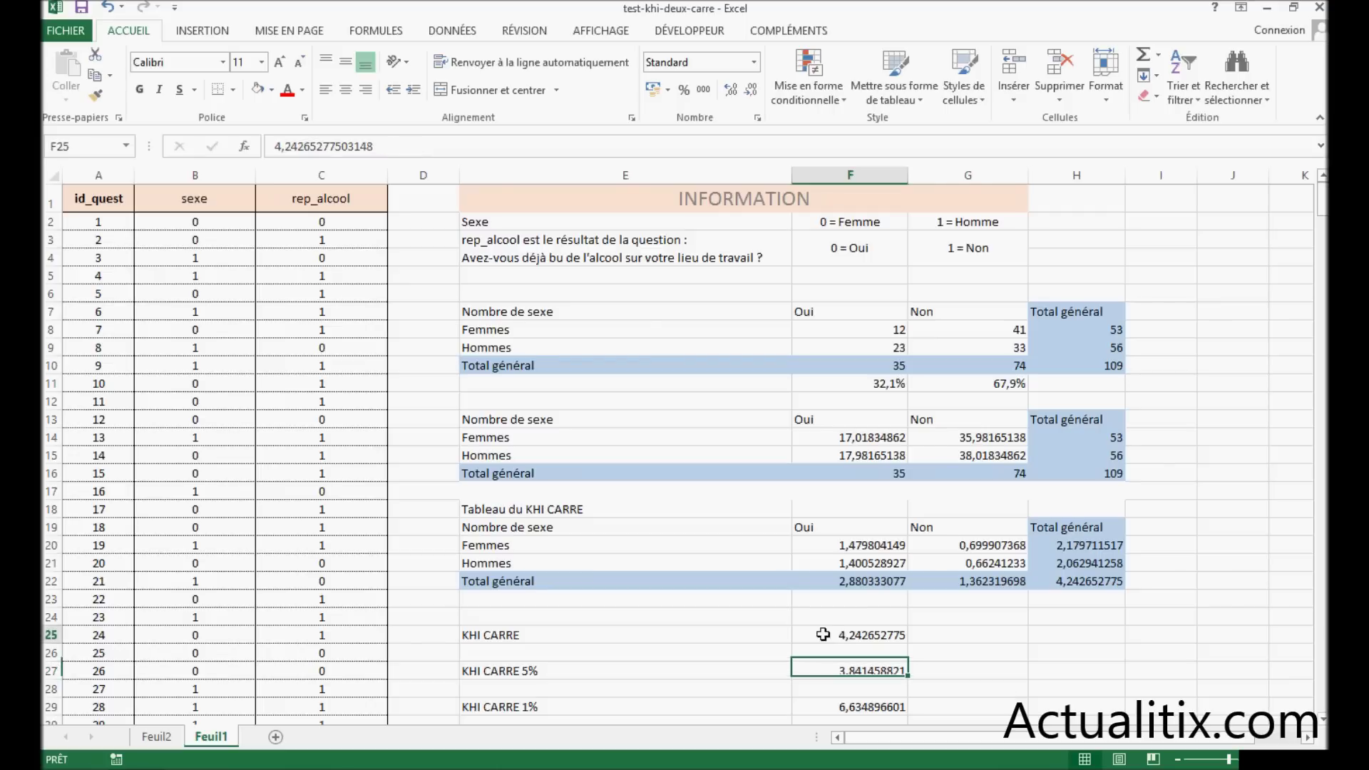
{"action": "left_click", "coordinate": [827, 671]}
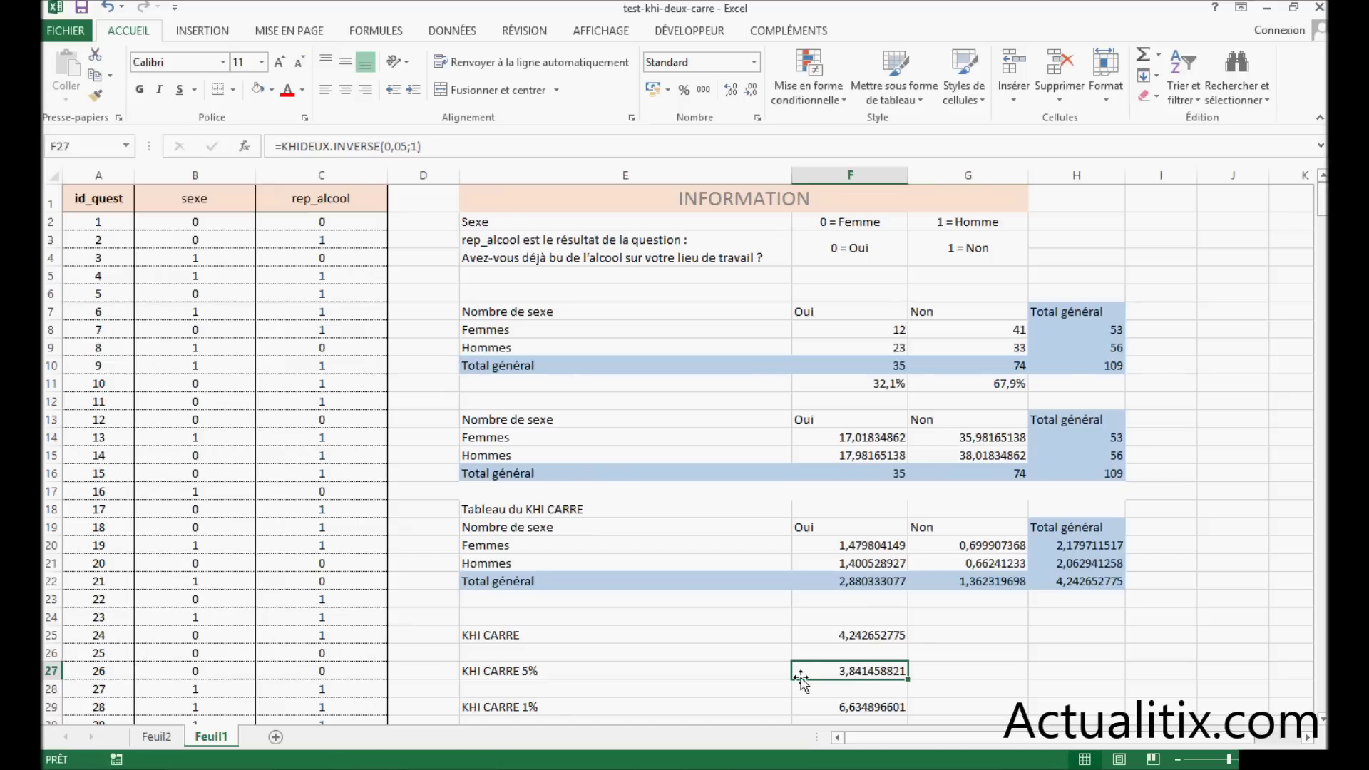
{"action": "left_click", "coordinate": [816, 636]}
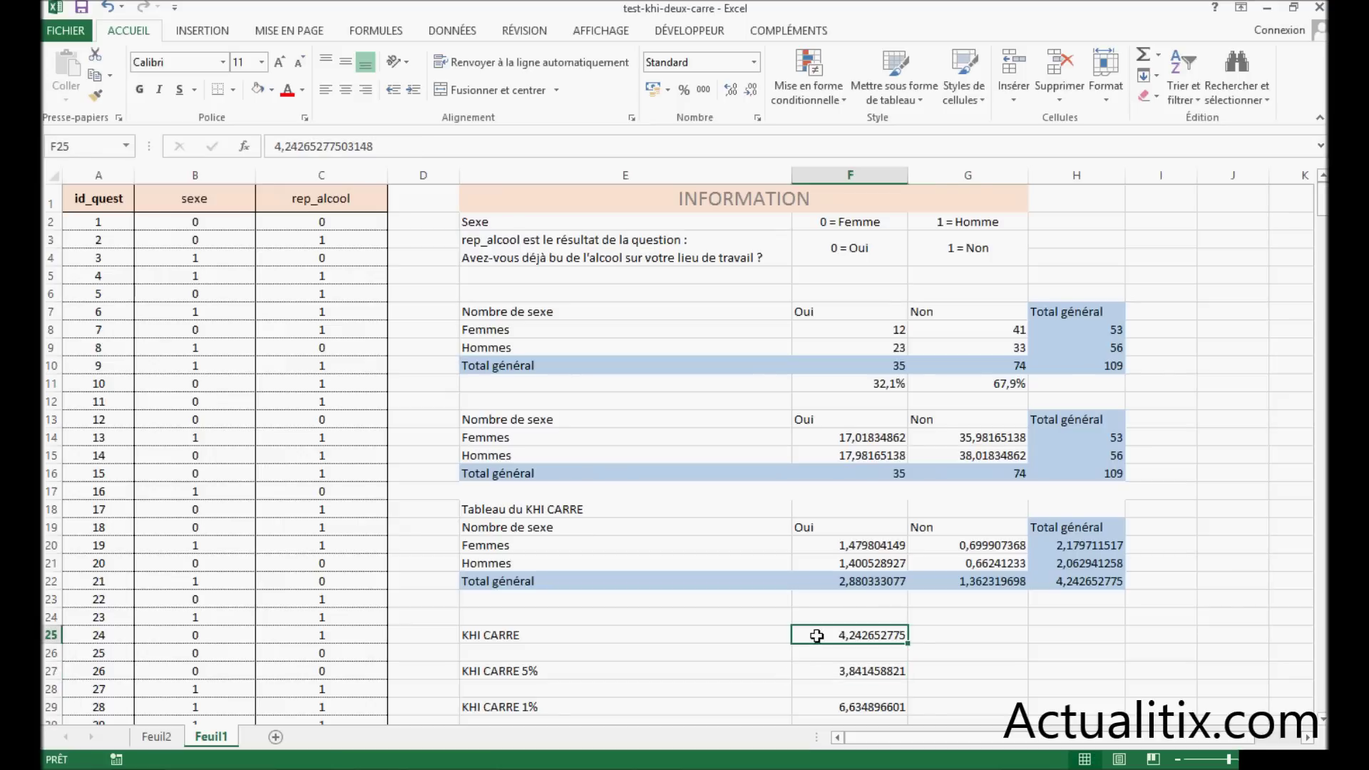
{"action": "left_click", "coordinate": [806, 674]}
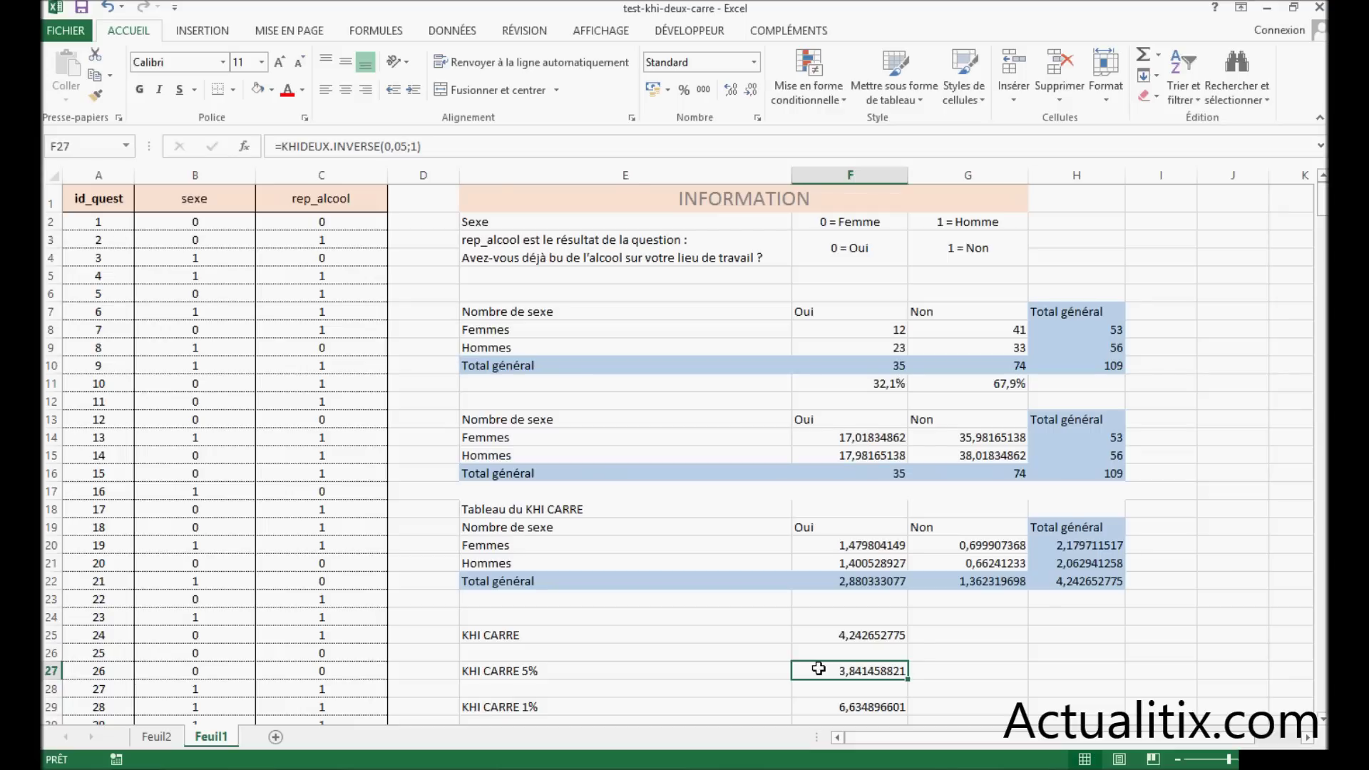
{"action": "left_click", "coordinate": [814, 707]}
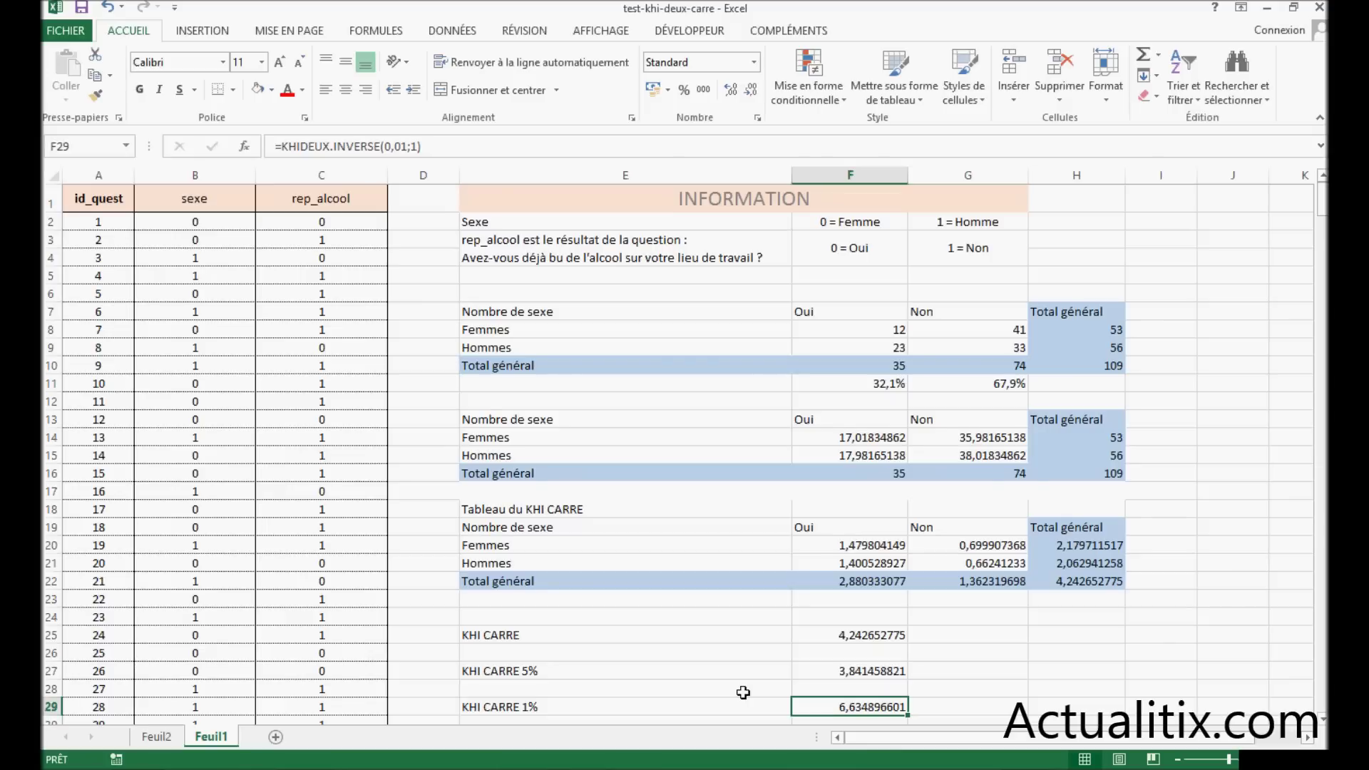
{"action": "scroll", "coordinate": [695, 659], "scroll_direction": "down", "scroll_amount": 1}
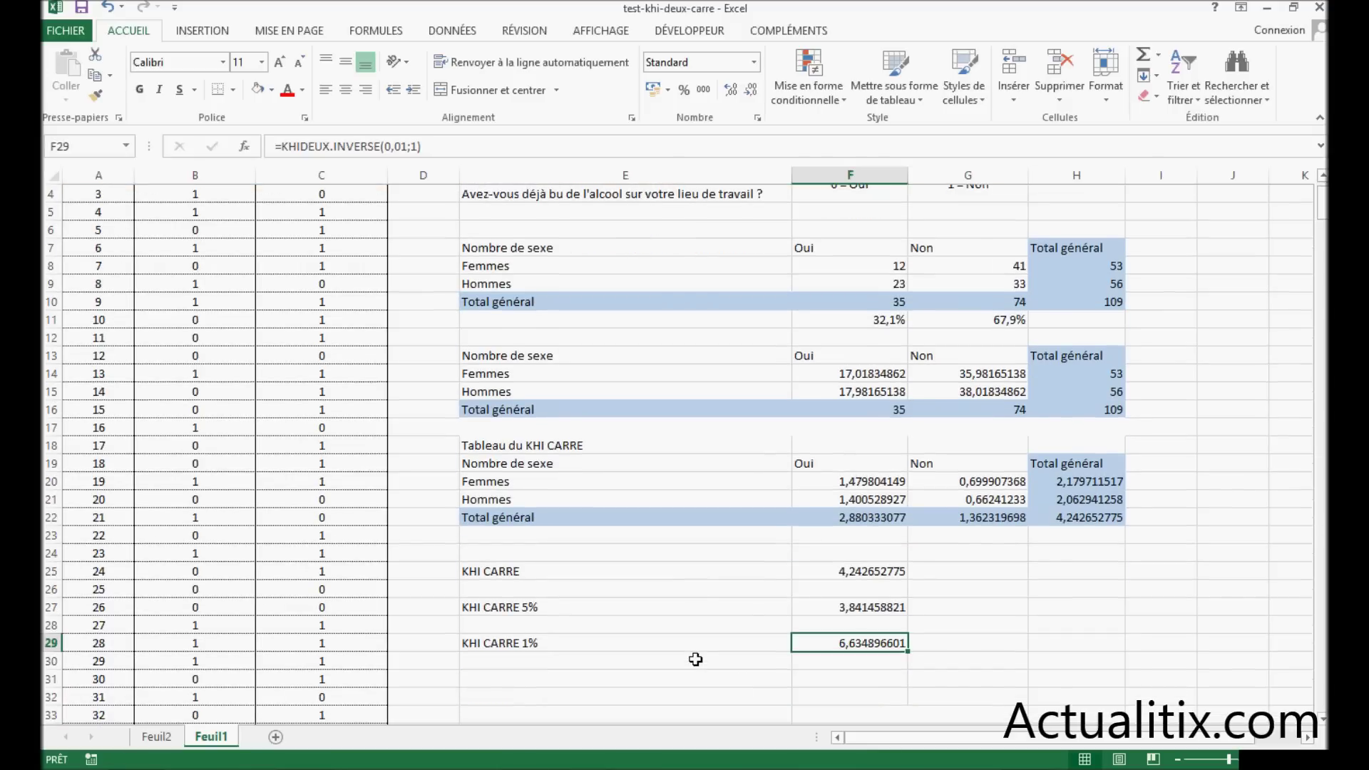
Step: Label E31 'Probabilité' and open Insérer une fonction for F31
{"action": "left_click", "coordinate": [511, 676]}
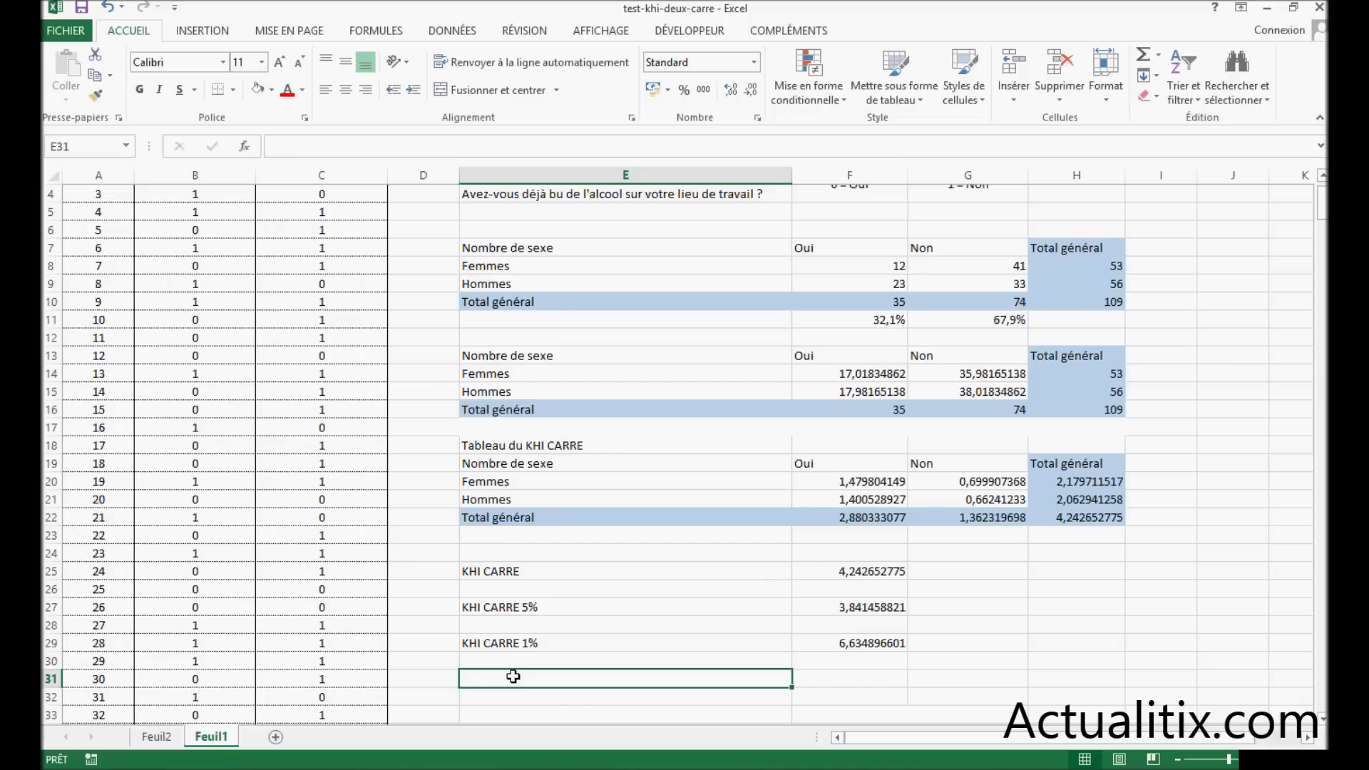
{"action": "type", "text": "Probabikli"}
{"action": "key", "text": "BackSpace"}
{"action": "key", "text": "BackSpace"}
{"action": "key", "text": "BackSpace"}
{"action": "type", "text": "lité"}
{"action": "left_click", "coordinate": [825, 683]}
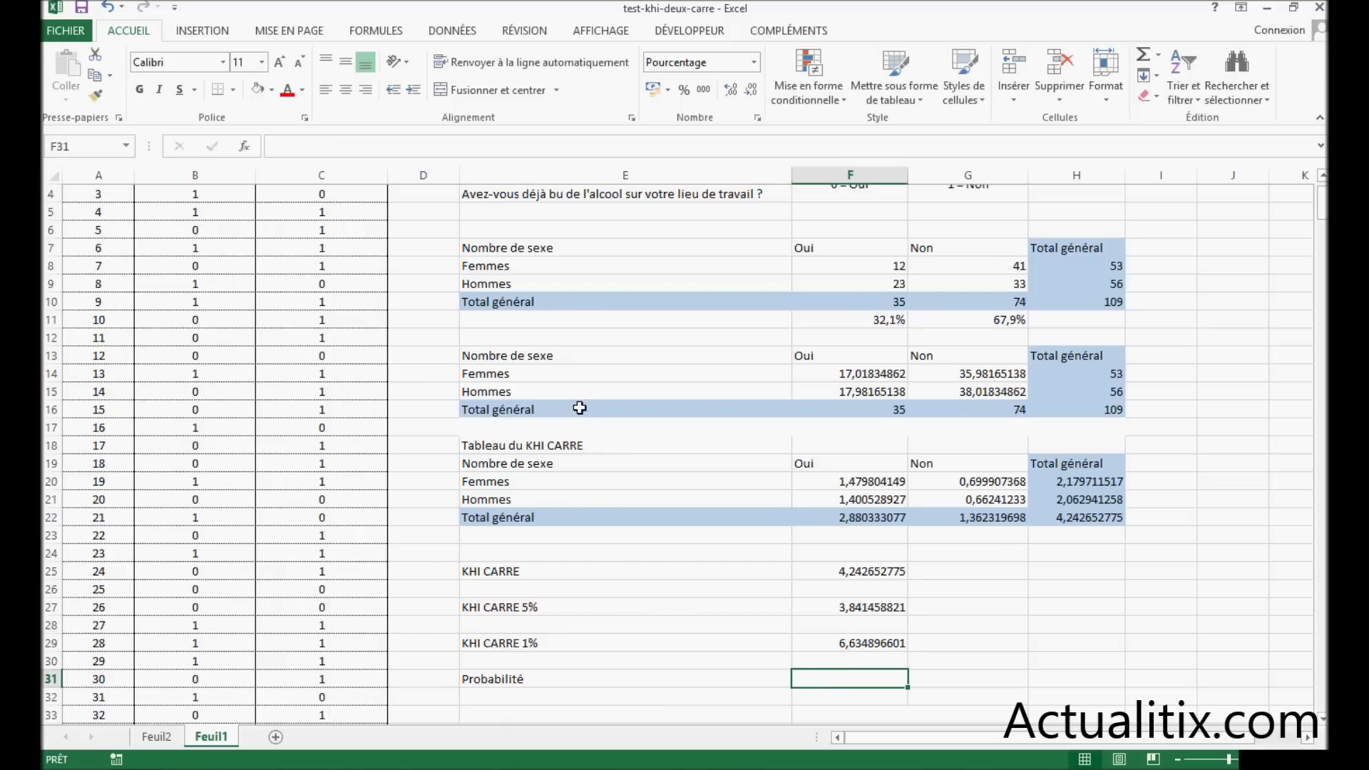
{"action": "left_click", "coordinate": [245, 148]}
{"action": "left_click_drag", "start_coordinate": [770, 322], "coordinate": [591, 292]}
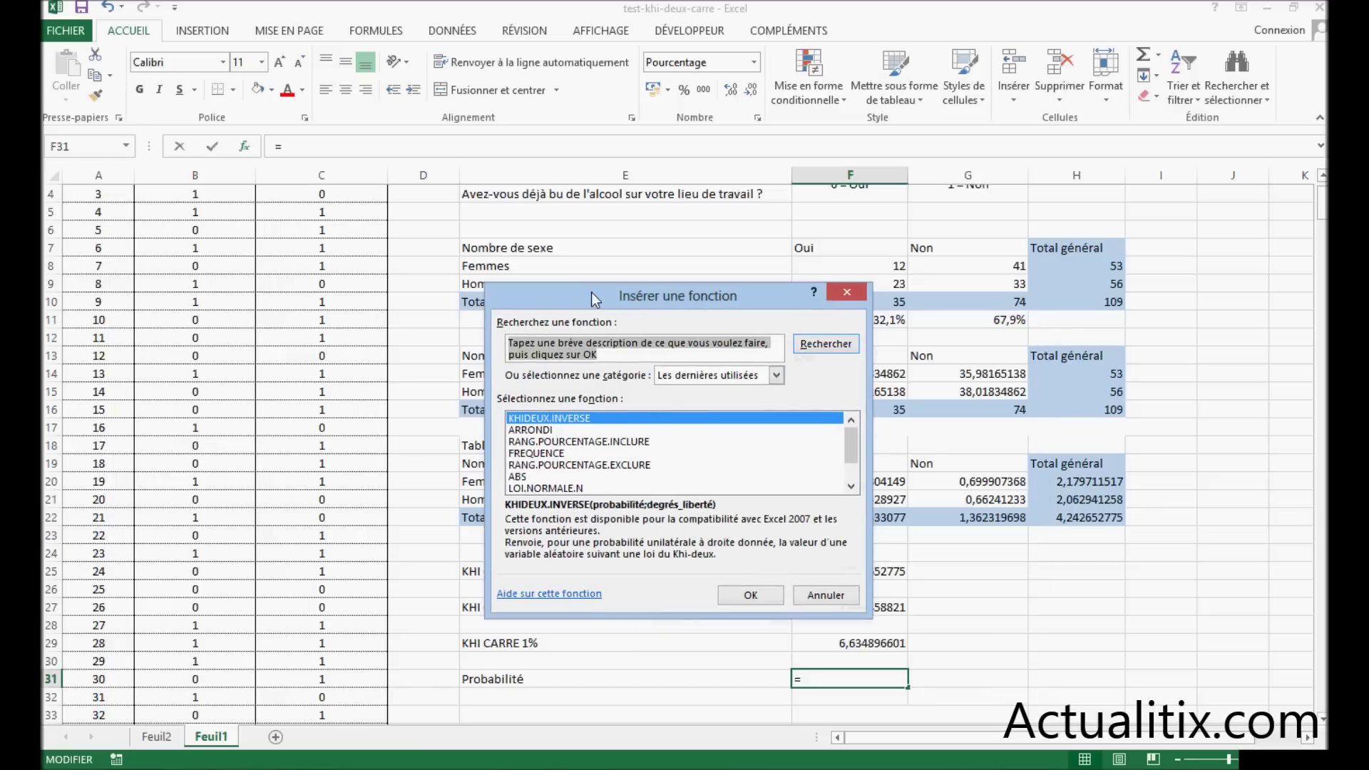
Step: Search functions for 'khi deux test' and choose TEST.KHIDEUX
{"action": "left_click", "coordinate": [610, 355]}
{"action": "type", "text": "khi deux"}
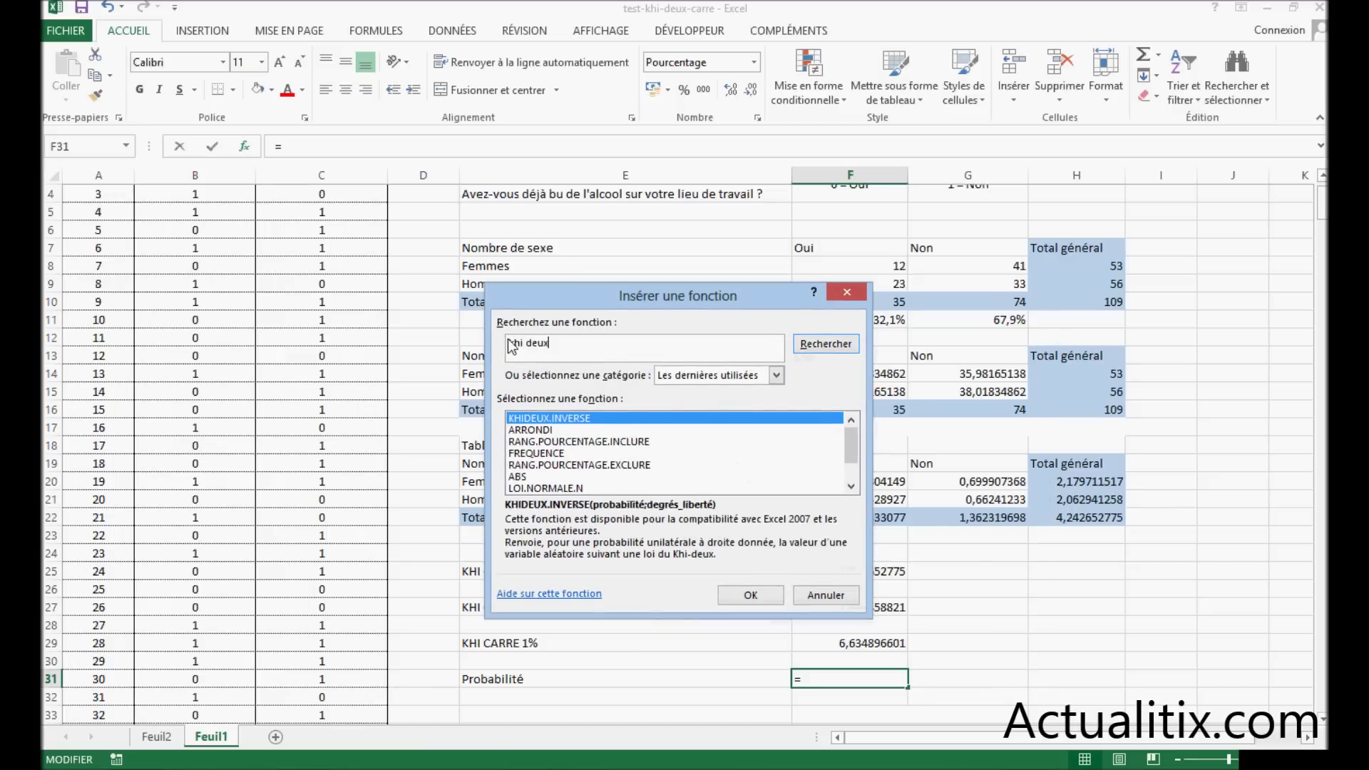
{"action": "key", "text": "Return"}
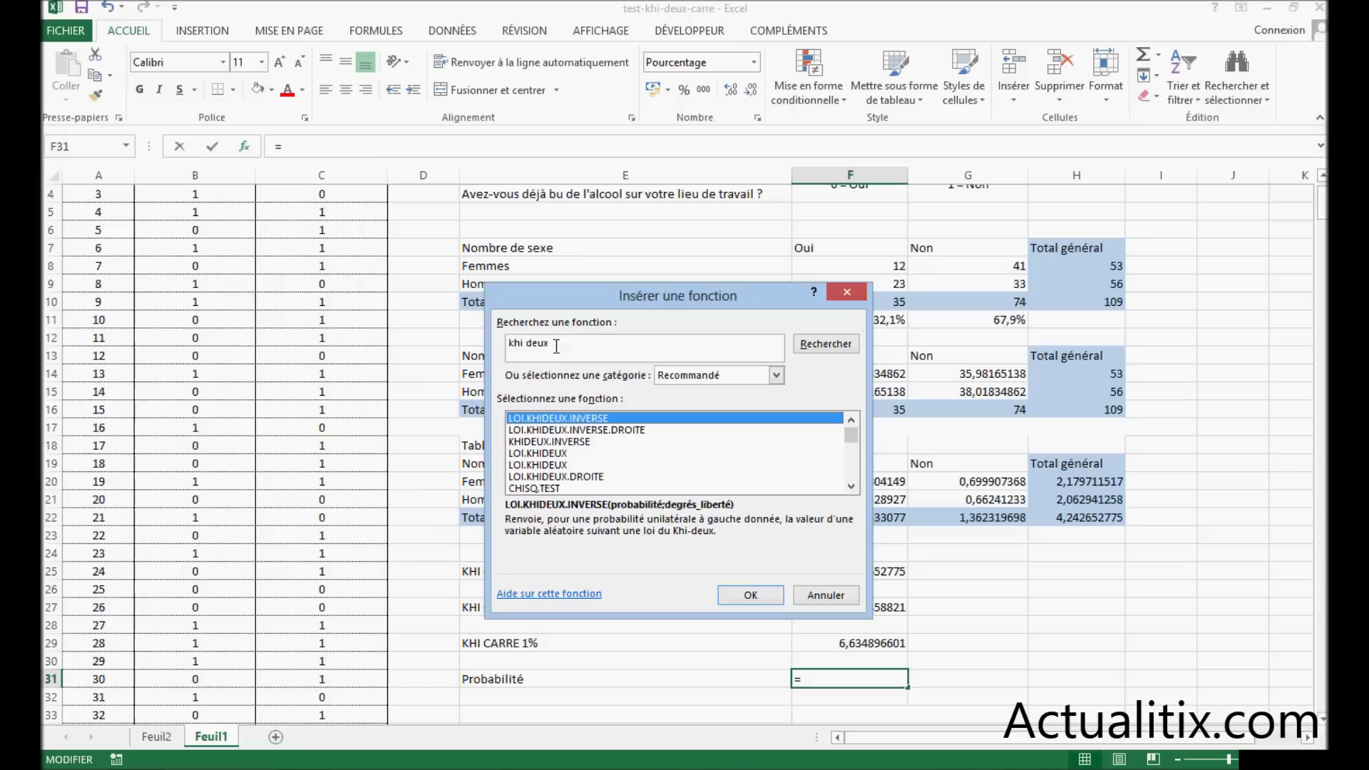
{"action": "type", "text": " test"}
{"action": "key", "text": "Return"}
{"action": "left_click", "coordinate": [546, 431]}
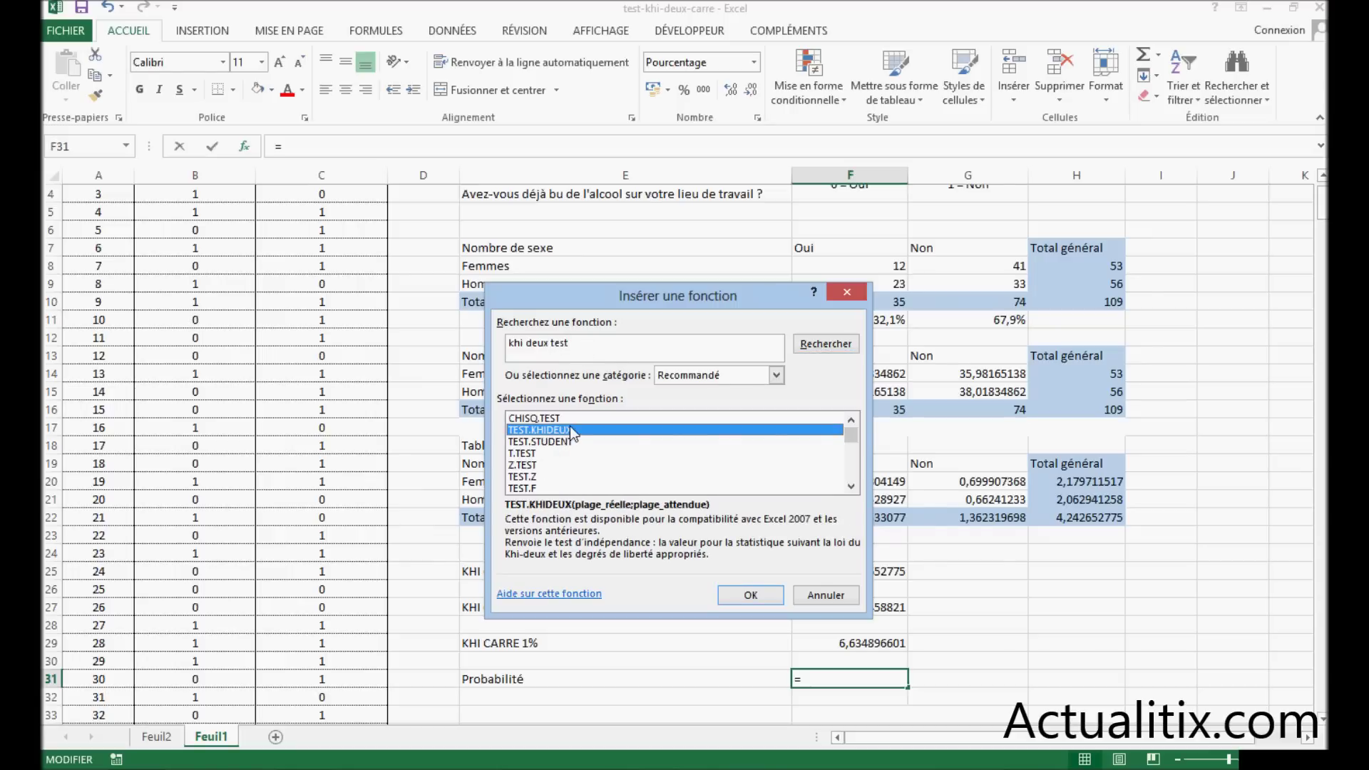
{"action": "left_click", "coordinate": [741, 595]}
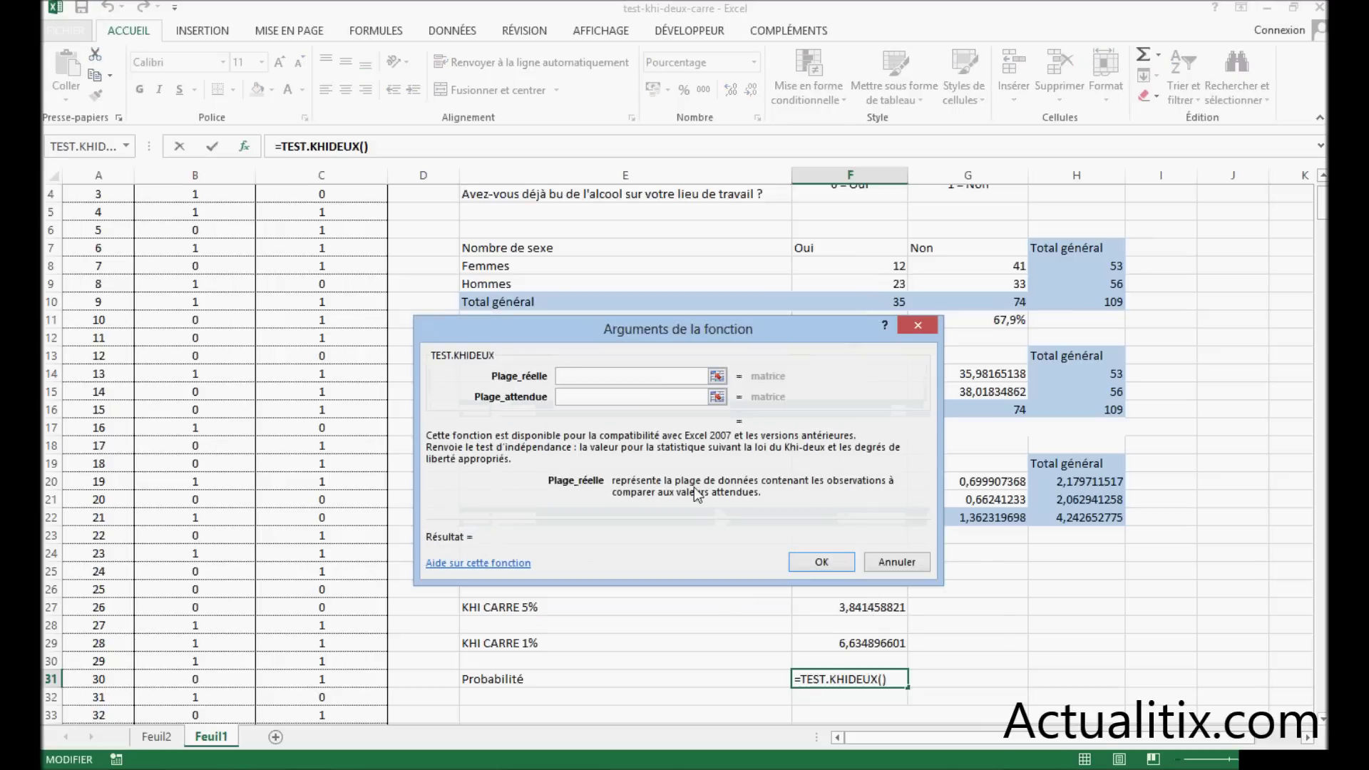
Step: Set Plage_réelle F8:G9 and Plage_attendue F14:G15, giving probability 3,942% in F31
{"action": "left_click", "coordinate": [717, 375]}
{"action": "scroll", "coordinate": [728, 421], "scroll_direction": "up", "scroll_amount": 1}
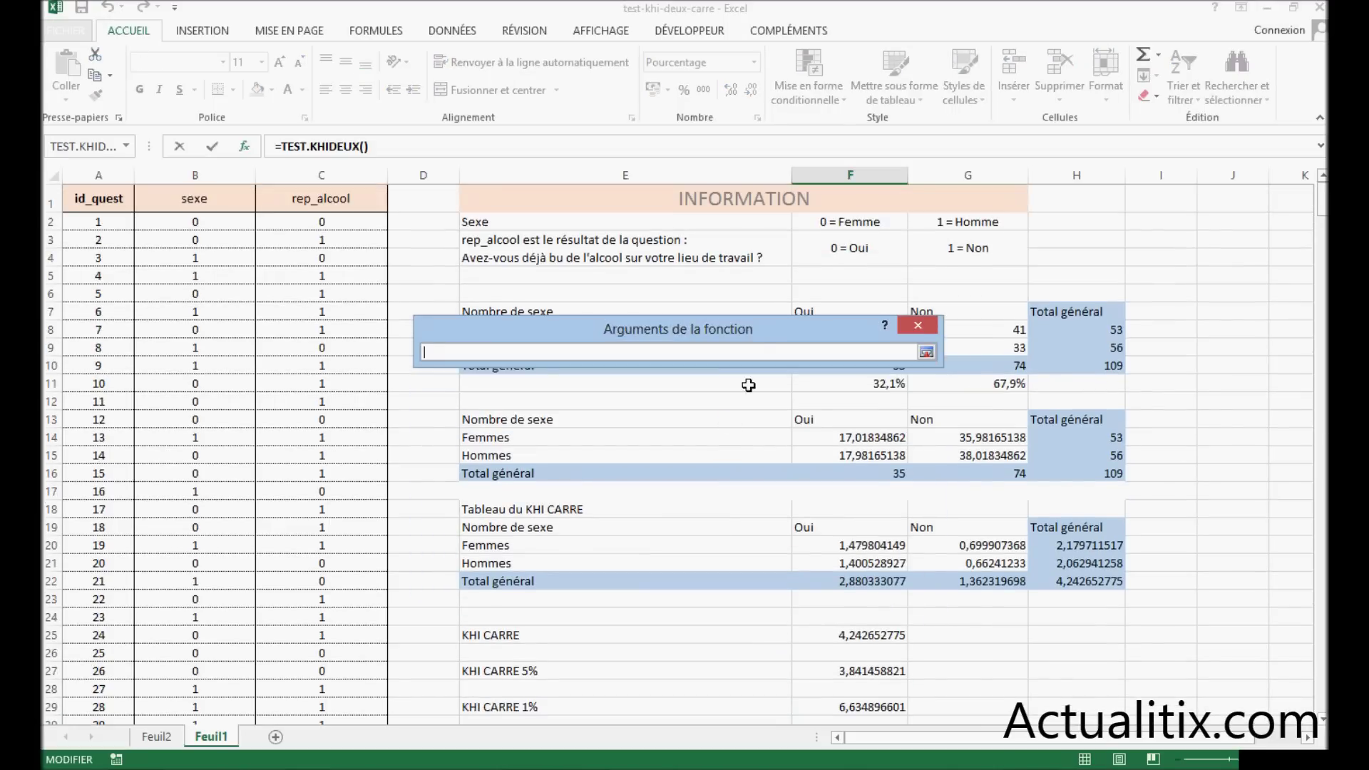
{"action": "left_click_drag", "start_coordinate": [754, 328], "coordinate": [747, 214]}
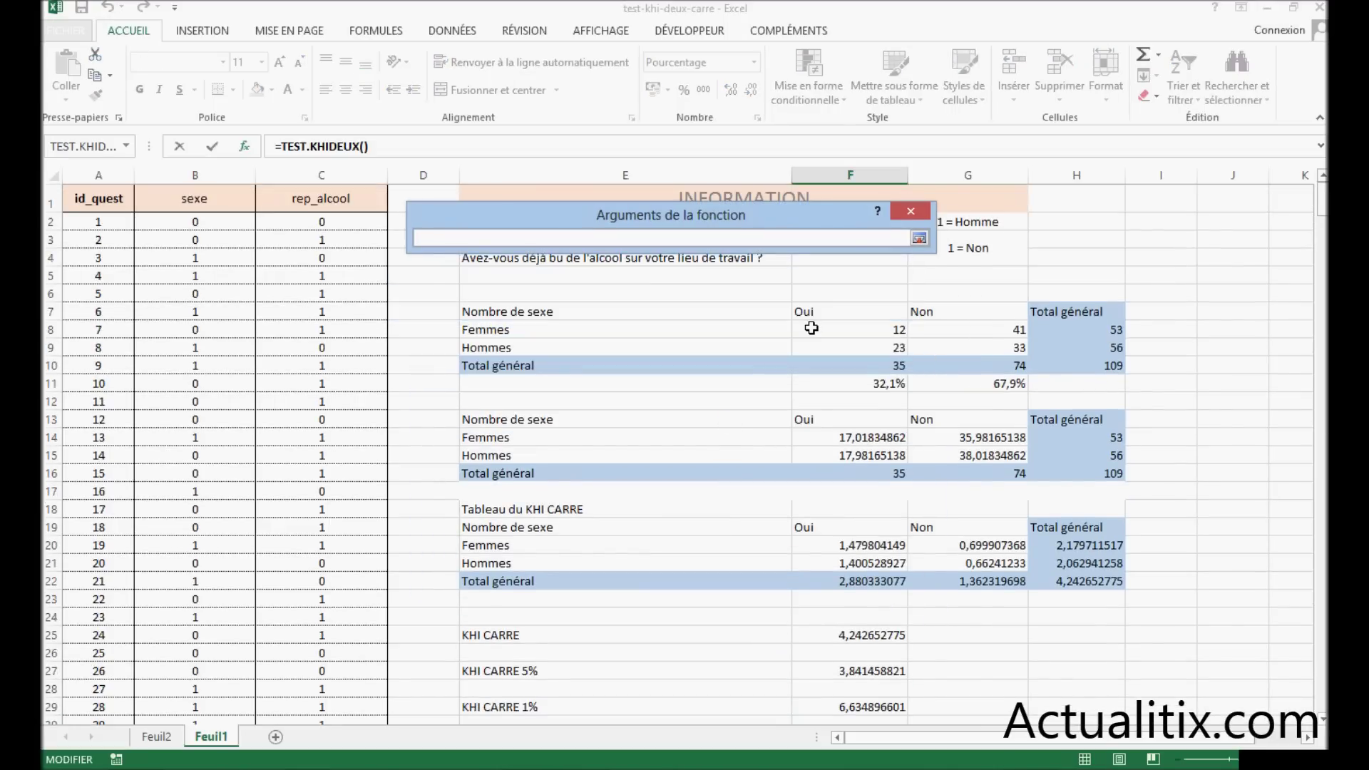
{"action": "left_click_drag", "start_coordinate": [811, 328], "coordinate": [942, 350]}
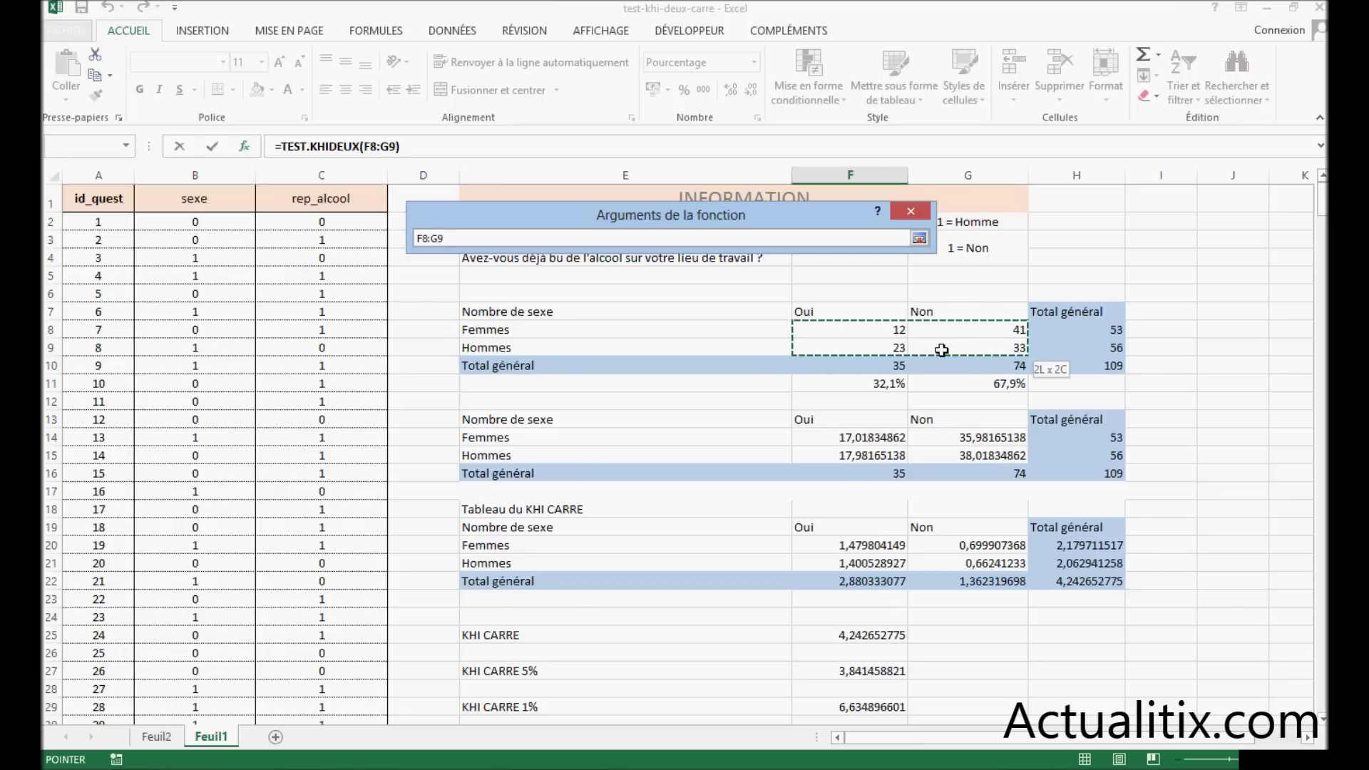
{"action": "left_click", "coordinate": [919, 238]}
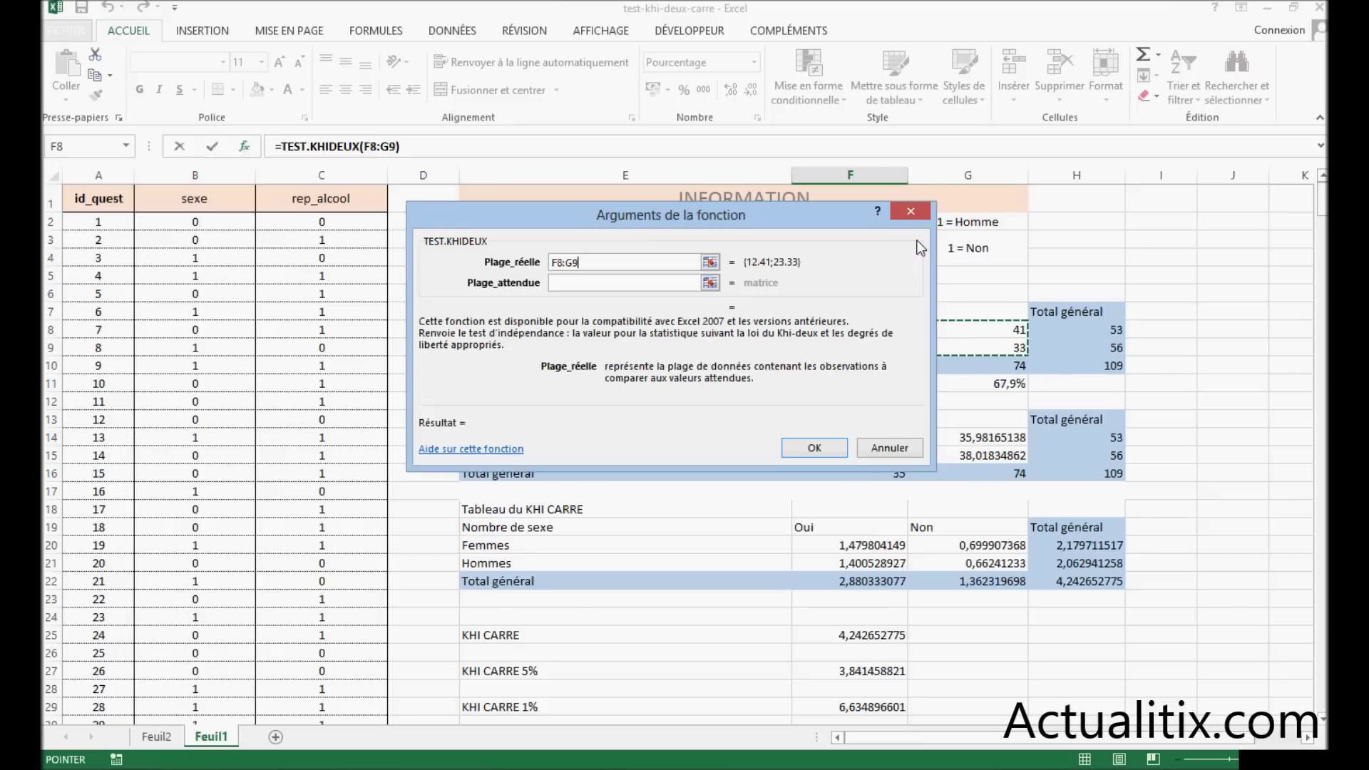
{"action": "left_click", "coordinate": [601, 285]}
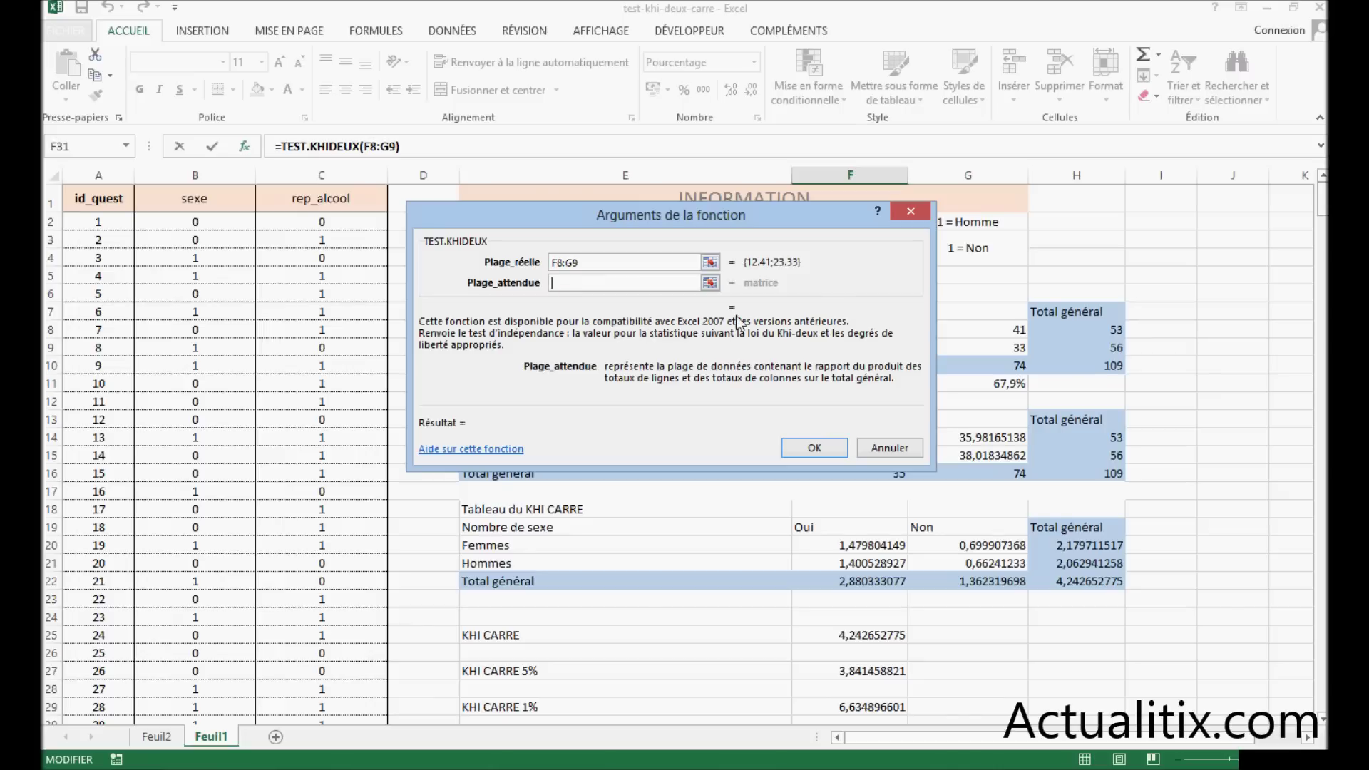
{"action": "left_click", "coordinate": [710, 284]}
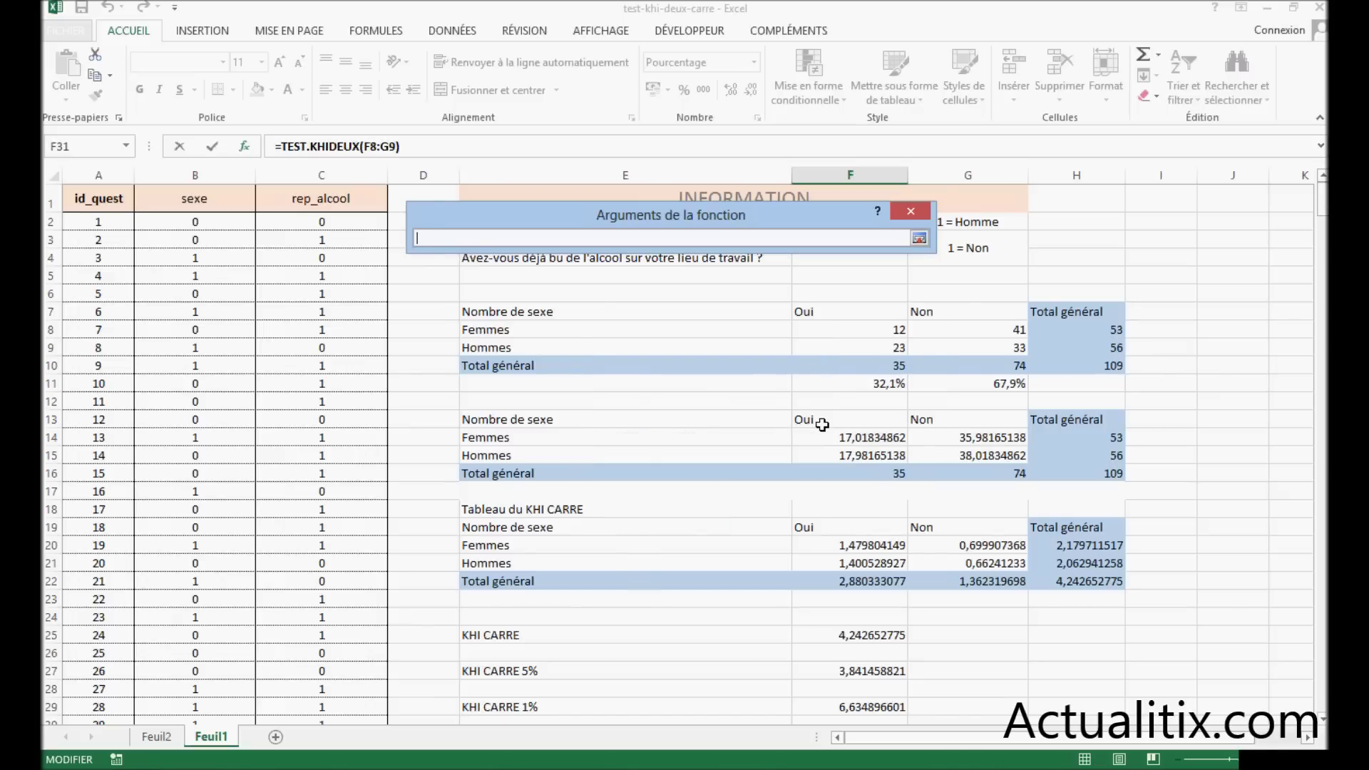
{"action": "left_click_drag", "start_coordinate": [816, 436], "coordinate": [936, 456]}
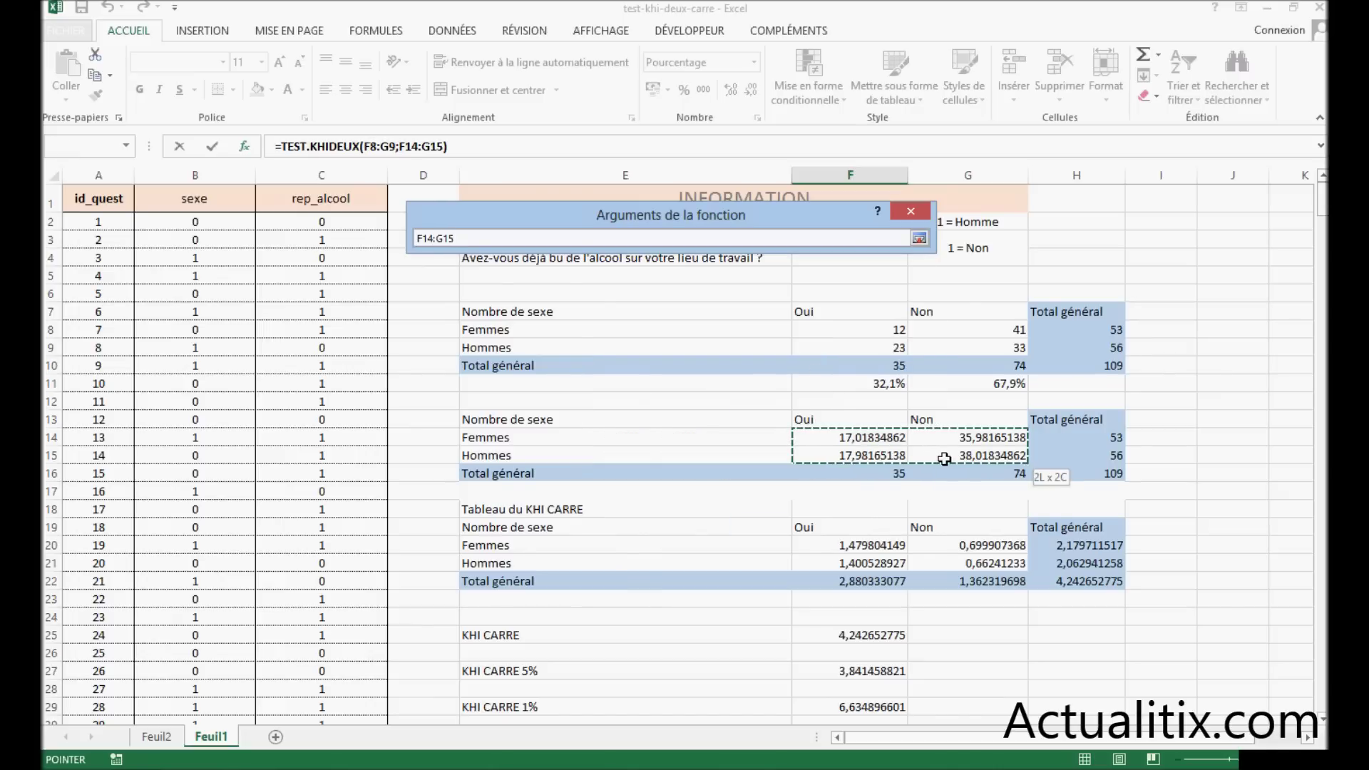
{"action": "left_click", "coordinate": [919, 238]}
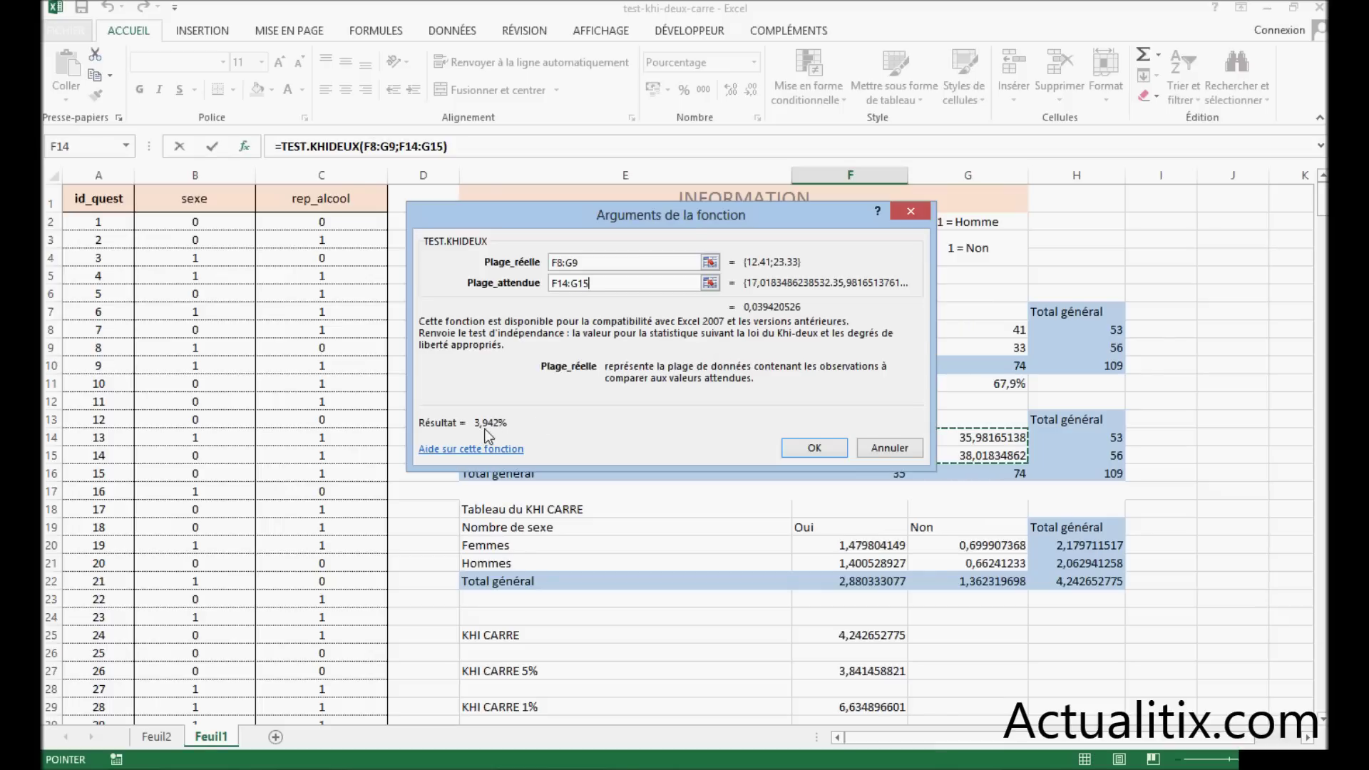
{"action": "left_click", "coordinate": [815, 448]}
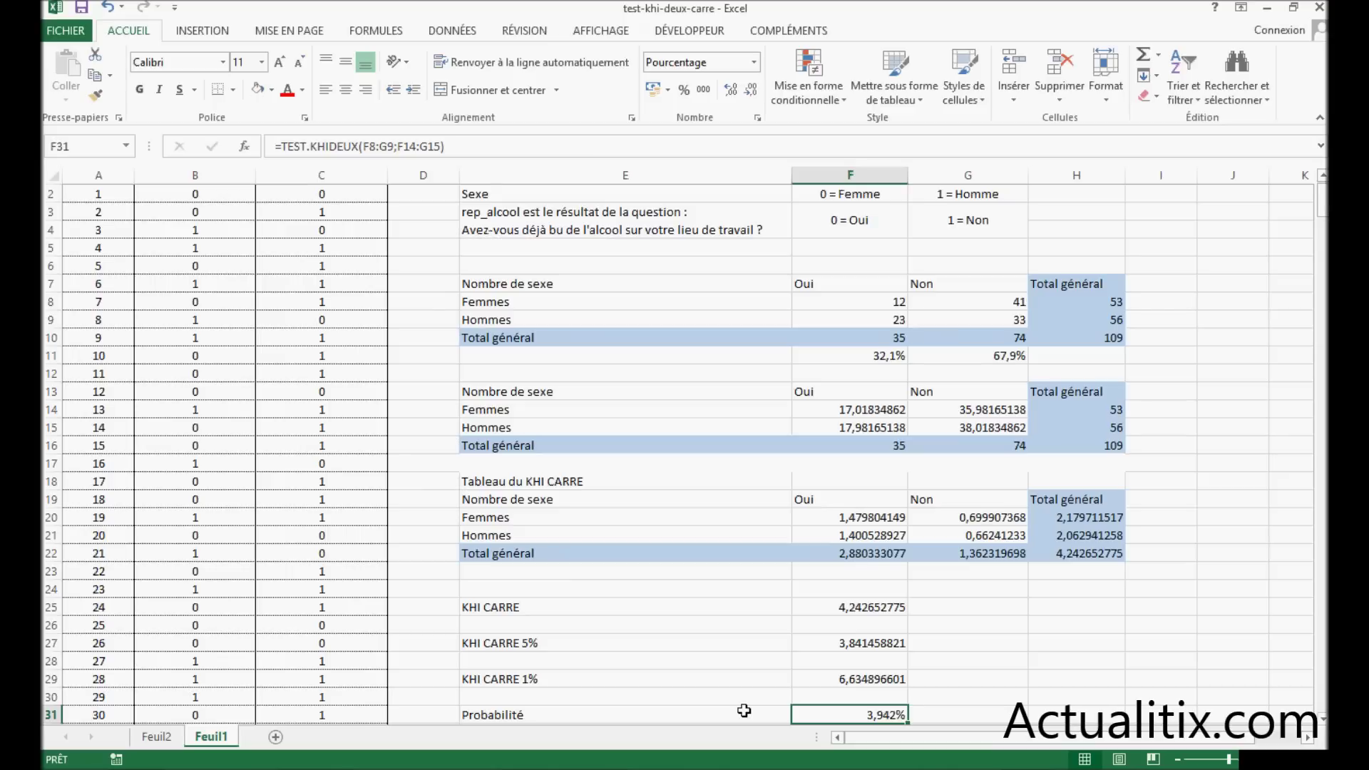